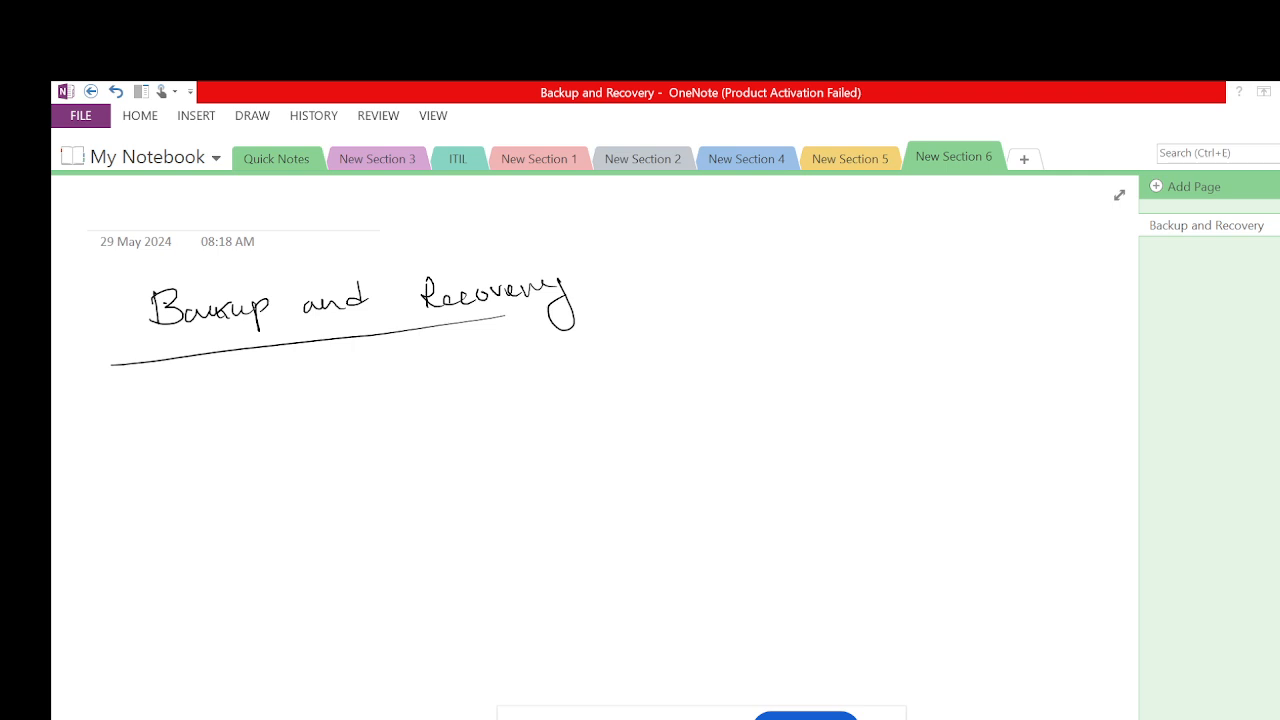
# - Handwrite "Azure native Backup" beneath the underlined Backup and Recovery heading
pyautogui.moveTo(162, 415)
pyautogui.mouseDown()
pyautogui.moveTo(185, 399)
pyautogui.moveTo(200, 437)
pyautogui.mouseUp()
pyautogui.moveTo(162, 429)
pyautogui.mouseDown()
pyautogui.moveTo(192, 420)
pyautogui.moveTo(203, 440)
pyautogui.moveTo(228, 422)
pyautogui.moveTo(338, 432)
pyautogui.mouseUp()
pyautogui.moveTo(342, 410)
pyautogui.mouseDown()
pyautogui.moveTo(346, 432)
pyautogui.moveTo(446, 417)
pyautogui.mouseUp()
pyautogui.moveTo(443, 402)
pyautogui.mouseDown()
pyautogui.moveTo(456, 407)
pyautogui.moveTo(447, 421)
pyautogui.mouseUp()
pyautogui.moveTo(478, 408); pyautogui.dragTo(532, 408)
pyautogui.moveTo(536, 402); pyautogui.dragTo(628, 396)
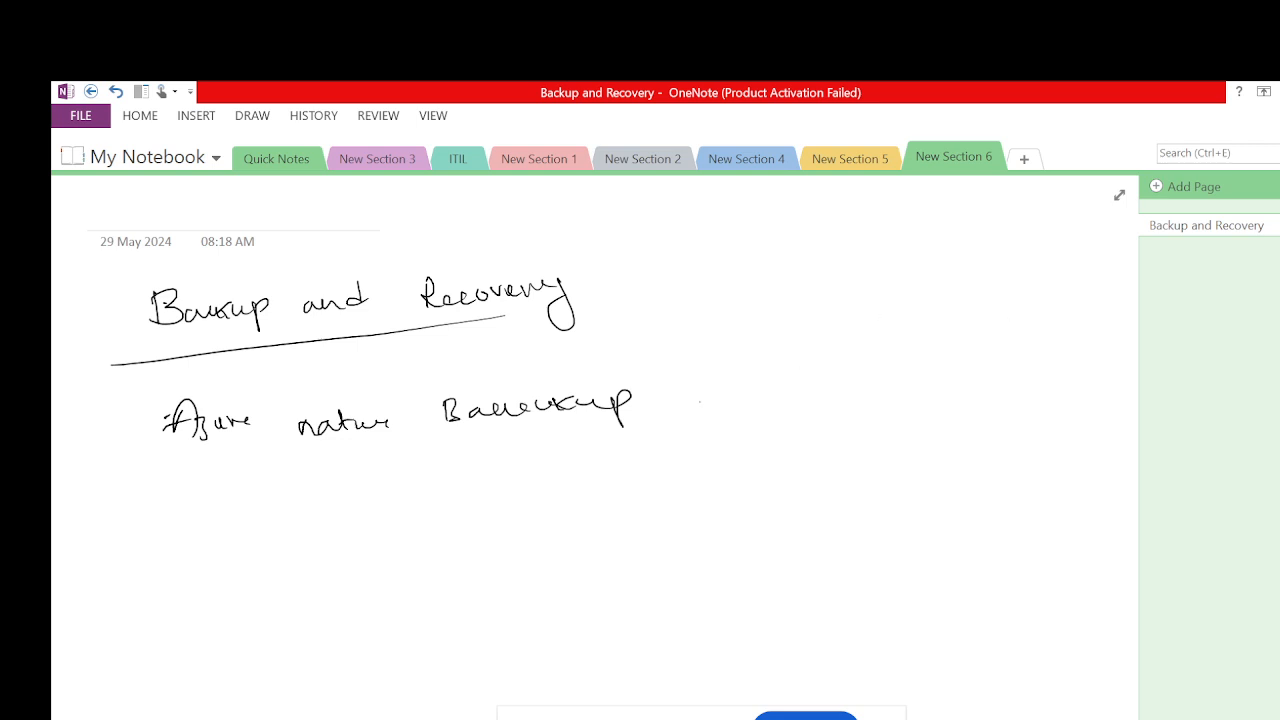
# - Handwrite the circled list items 1 "Data" and 2 "VM" beside the Azure native Backup note
pyautogui.moveTo(702, 381)
pyautogui.mouseDown()
pyautogui.moveTo(689, 412)
pyautogui.moveTo(700, 380)
pyautogui.mouseUp()
pyautogui.click(704, 403)
pyautogui.moveTo(806, 382)
pyautogui.mouseDown()
pyautogui.moveTo(814, 402)
pyautogui.moveTo(868, 386)
pyautogui.moveTo(900, 396)
pyautogui.mouseUp()
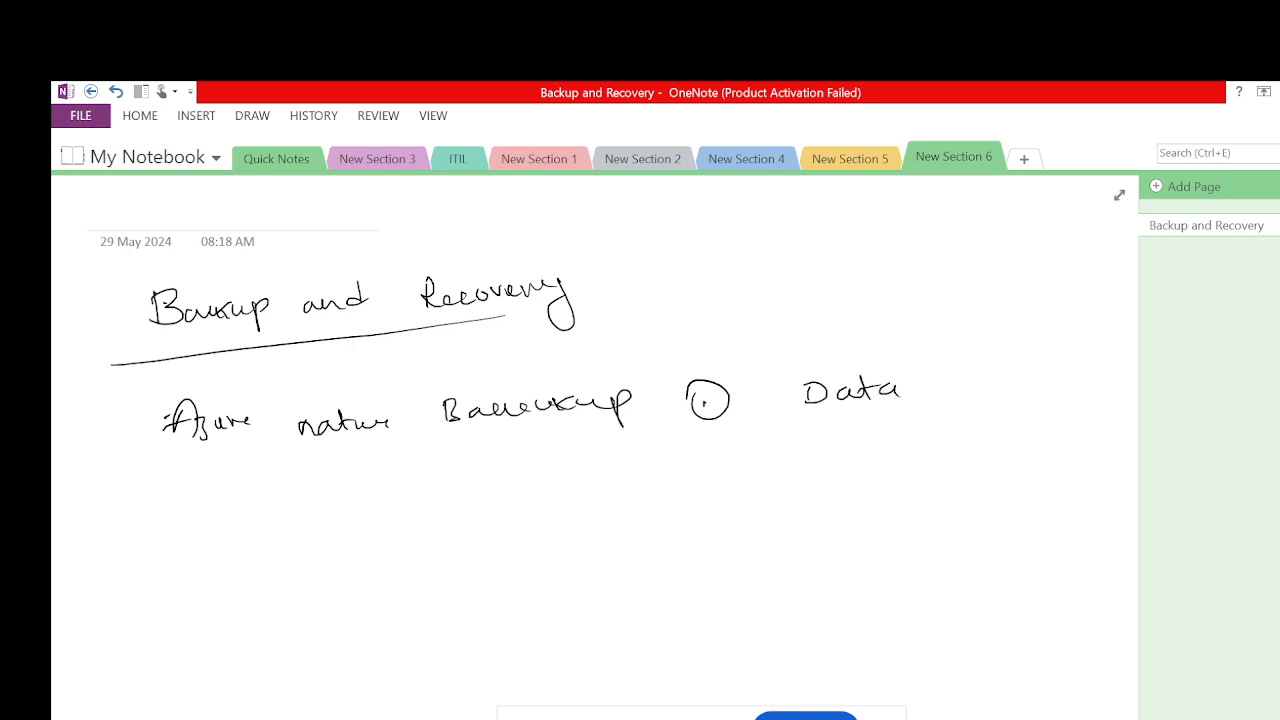
pyautogui.moveTo(705, 469)
pyautogui.mouseDown()
pyautogui.moveTo(725, 483)
pyautogui.moveTo(704, 459)
pyautogui.mouseUp()
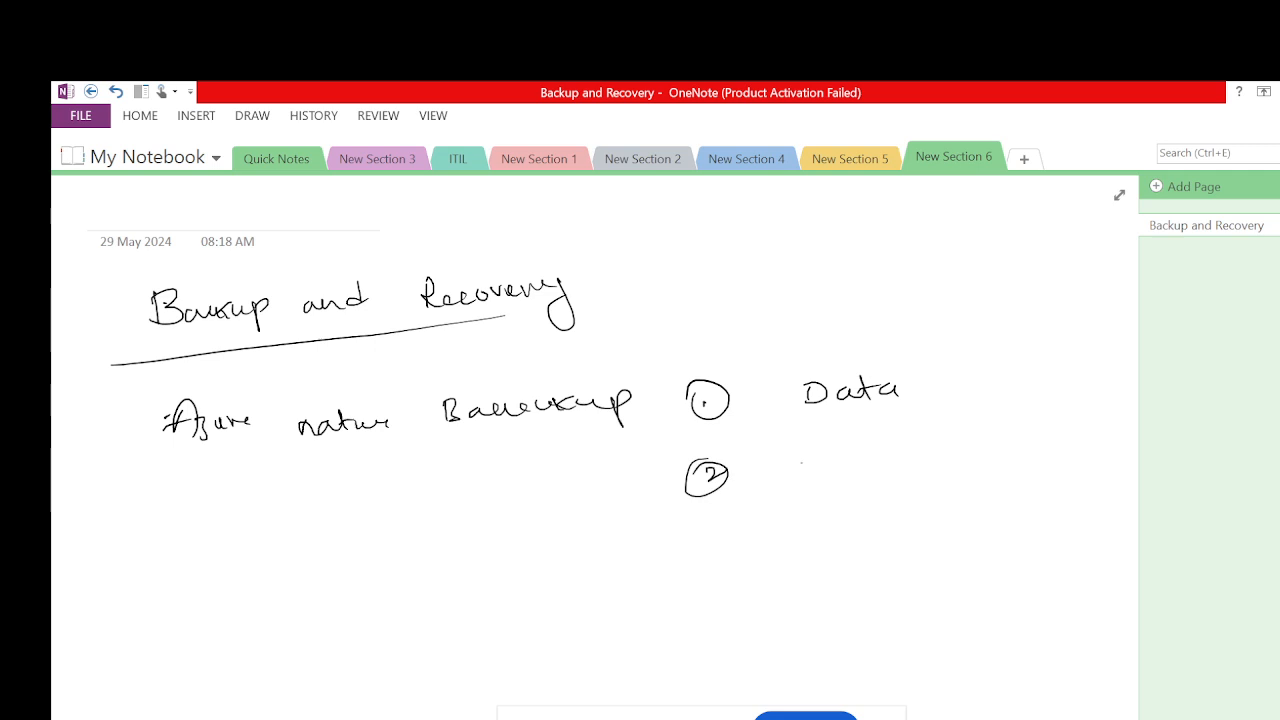
pyautogui.moveTo(801, 462); pyautogui.dragTo(816, 462)
pyautogui.moveTo(828, 482)
pyautogui.mouseDown()
pyautogui.moveTo(831, 464)
pyautogui.moveTo(852, 482)
pyautogui.mouseUp()
# - Continue the handwritten list with the circled items 3 "DB" and 4 "HANA DB"
pyautogui.moveTo(706, 550); pyautogui.dragTo(712, 572)
pyautogui.moveTo(704, 552)
pyautogui.mouseDown()
pyautogui.moveTo(710, 587)
pyautogui.moveTo(680, 558)
pyautogui.mouseUp()
pyautogui.moveTo(800, 560)
pyautogui.mouseDown()
pyautogui.moveTo(808, 582)
pyautogui.moveTo(842, 582)
pyautogui.mouseUp()
pyautogui.moveTo(708, 633); pyautogui.dragTo(722, 656)
pyautogui.moveTo(714, 630)
pyautogui.mouseDown()
pyautogui.moveTo(690, 668)
pyautogui.moveTo(684, 636)
pyautogui.mouseUp()
pyautogui.moveTo(803, 636); pyautogui.dragTo(818, 634)
pyautogui.moveTo(829, 630)
pyautogui.mouseDown()
pyautogui.moveTo(826, 654)
pyautogui.moveTo(834, 640)
pyautogui.mouseUp()
pyautogui.moveTo(848, 654); pyautogui.dragTo(860, 646)
pyautogui.moveTo(868, 654)
pyautogui.mouseDown()
pyautogui.moveTo(880, 640)
pyautogui.moveTo(894, 650)
pyautogui.mouseUp()
pyautogui.moveTo(900, 648)
pyautogui.mouseDown()
pyautogui.moveTo(906, 632)
pyautogui.moveTo(918, 648)
pyautogui.mouseUp()
pyautogui.moveTo(904, 642); pyautogui.dragTo(980, 656)
pyautogui.moveTo(976, 632)
pyautogui.mouseDown()
pyautogui.moveTo(984, 656)
pyautogui.moveTo(1008, 654)
pyautogui.mouseUp()
pyautogui.moveTo(1006, 628)
pyautogui.mouseDown()
pyautogui.moveTo(1010, 654)
pyautogui.moveTo(1032, 661)
pyautogui.mouseUp()
pyautogui.scroll(-2, 595, 440)
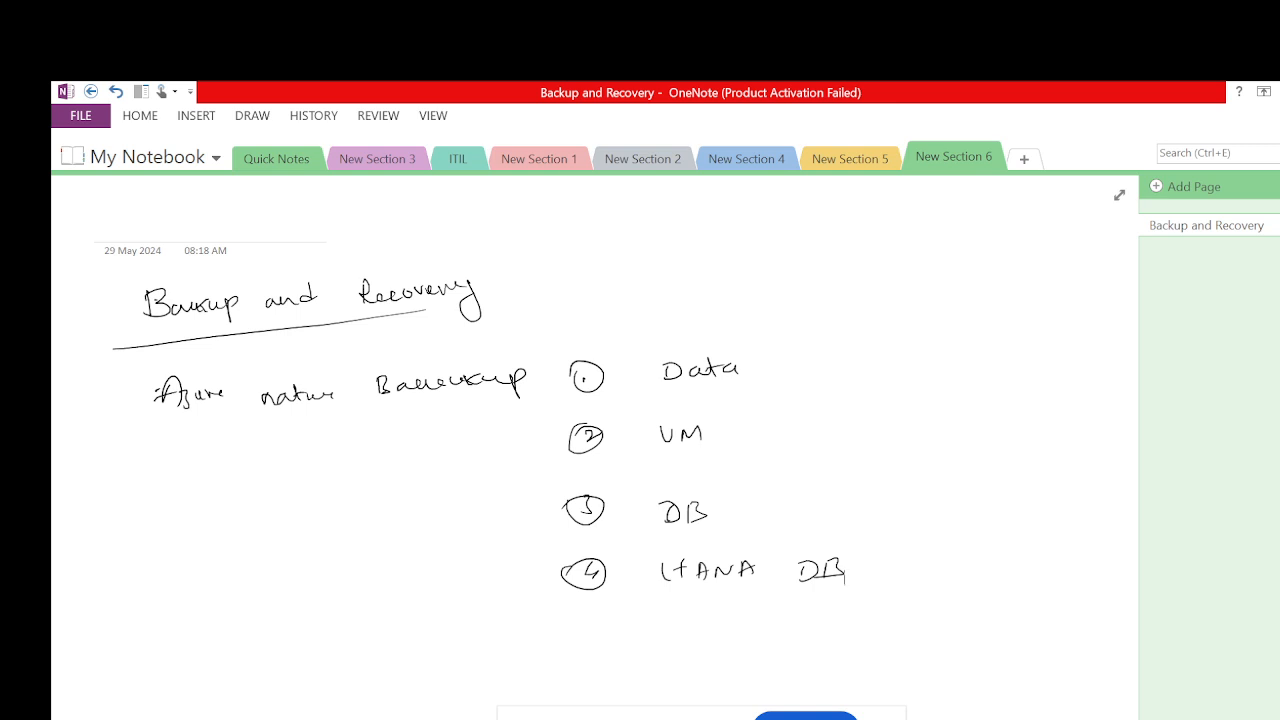
# - Handwrite the heading "Azure Recovery Service vault (RSV)" below the numbered list and underline it
pyautogui.scroll(-5, 595, 450)
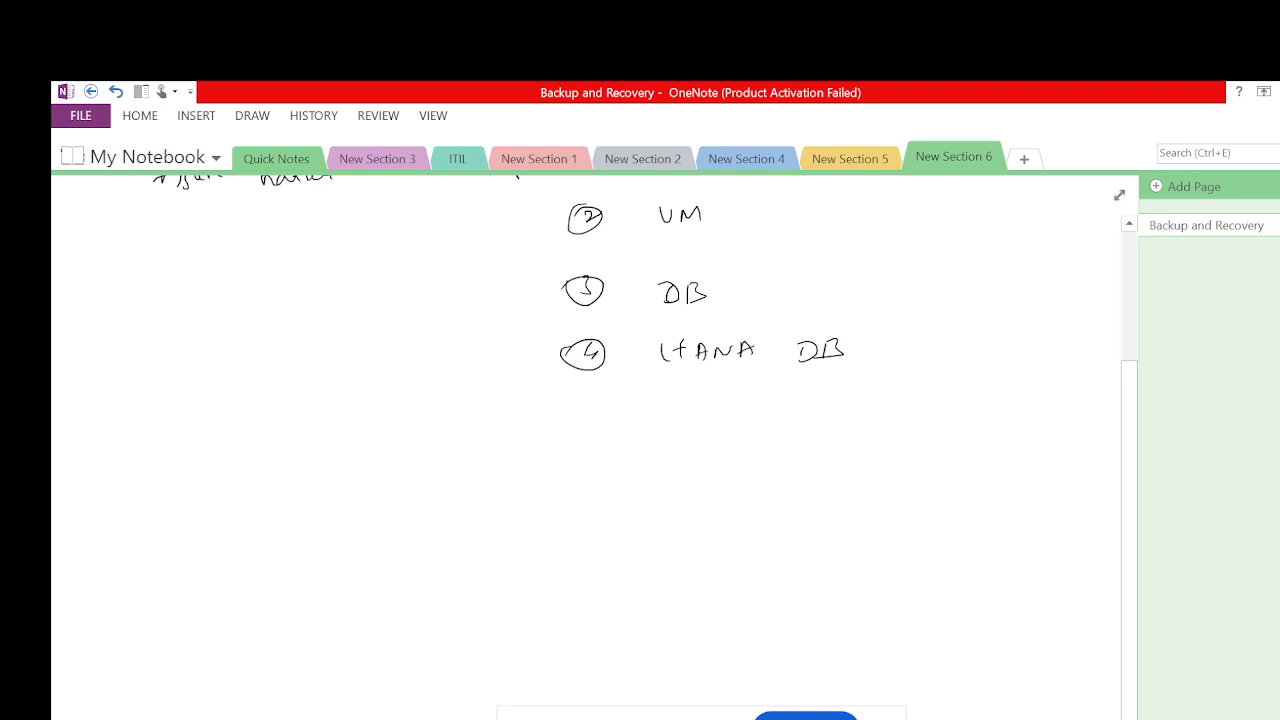
pyautogui.moveTo(150, 442)
pyautogui.mouseDown()
pyautogui.moveTo(141, 475)
pyautogui.moveTo(169, 477)
pyautogui.moveTo(169, 453)
pyautogui.mouseUp()
pyautogui.moveTo(174, 450); pyautogui.dragTo(169, 481)
pyautogui.moveTo(195, 456); pyautogui.dragTo(236, 460)
pyautogui.moveTo(308, 440)
pyautogui.mouseDown()
pyautogui.moveTo(306, 468)
pyautogui.moveTo(410, 458)
pyautogui.moveTo(433, 492)
pyautogui.mouseUp()
pyautogui.moveTo(486, 448)
pyautogui.mouseDown()
pyautogui.moveTo(518, 462)
pyautogui.moveTo(702, 460)
pyautogui.moveTo(768, 436)
pyautogui.moveTo(776, 458)
pyautogui.mouseUp()
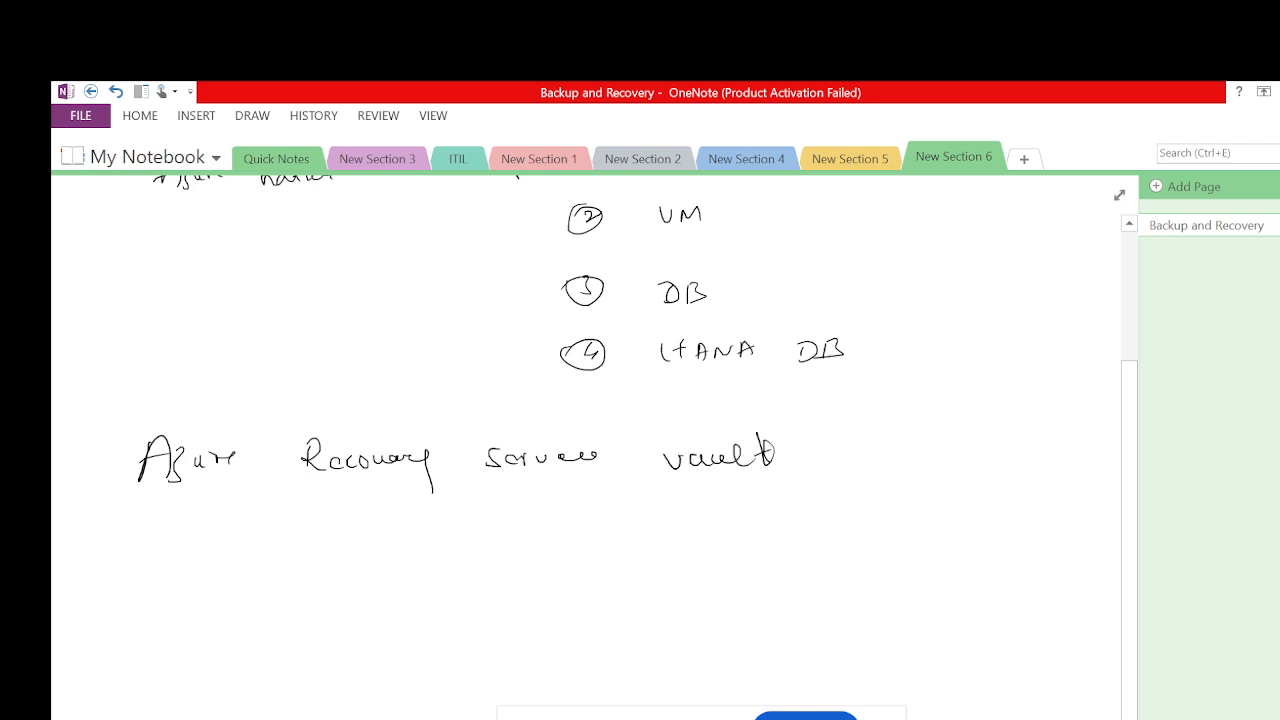
pyautogui.moveTo(858, 438)
pyautogui.mouseDown()
pyautogui.moveTo(860, 464)
pyautogui.moveTo(960, 466)
pyautogui.mouseUp()
pyautogui.moveTo(848, 430); pyautogui.dragTo(830, 460)
pyautogui.moveTo(168, 519); pyautogui.dragTo(846, 479)
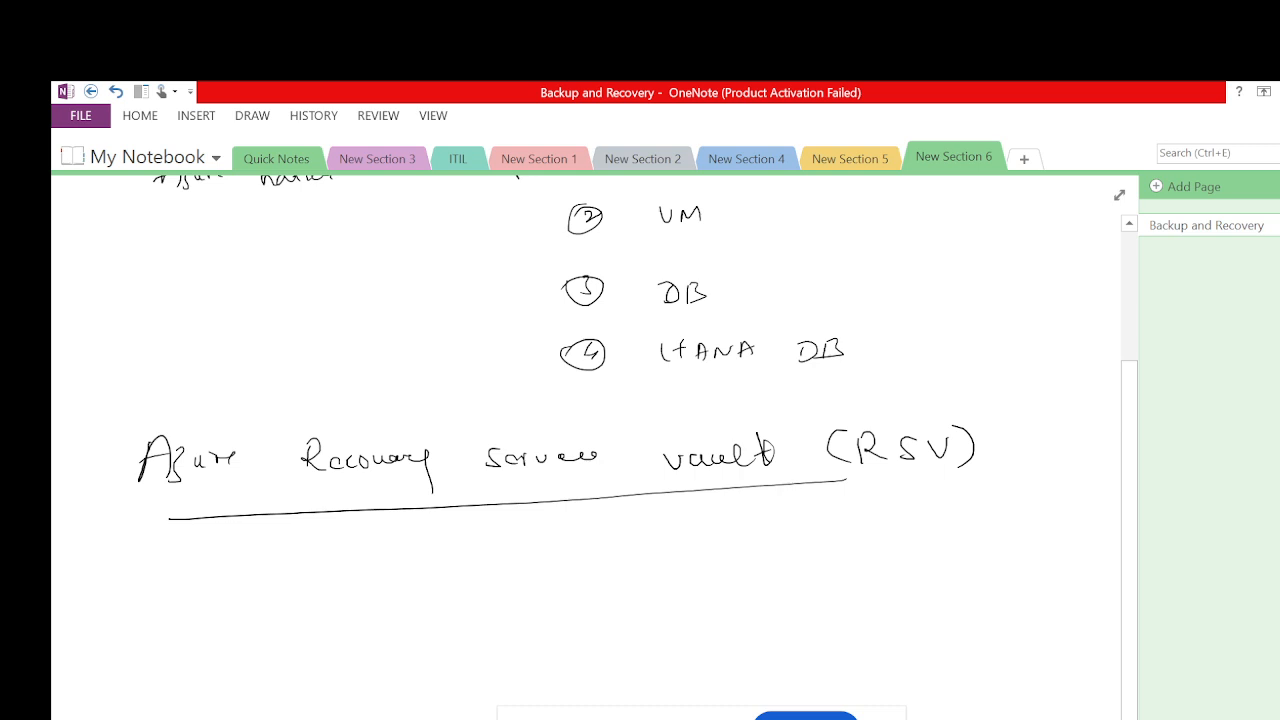
# - Handwrite an arrow followed by "Backup policy" under the Recovery Service vault heading
pyautogui.scroll(-3, 600, 400)
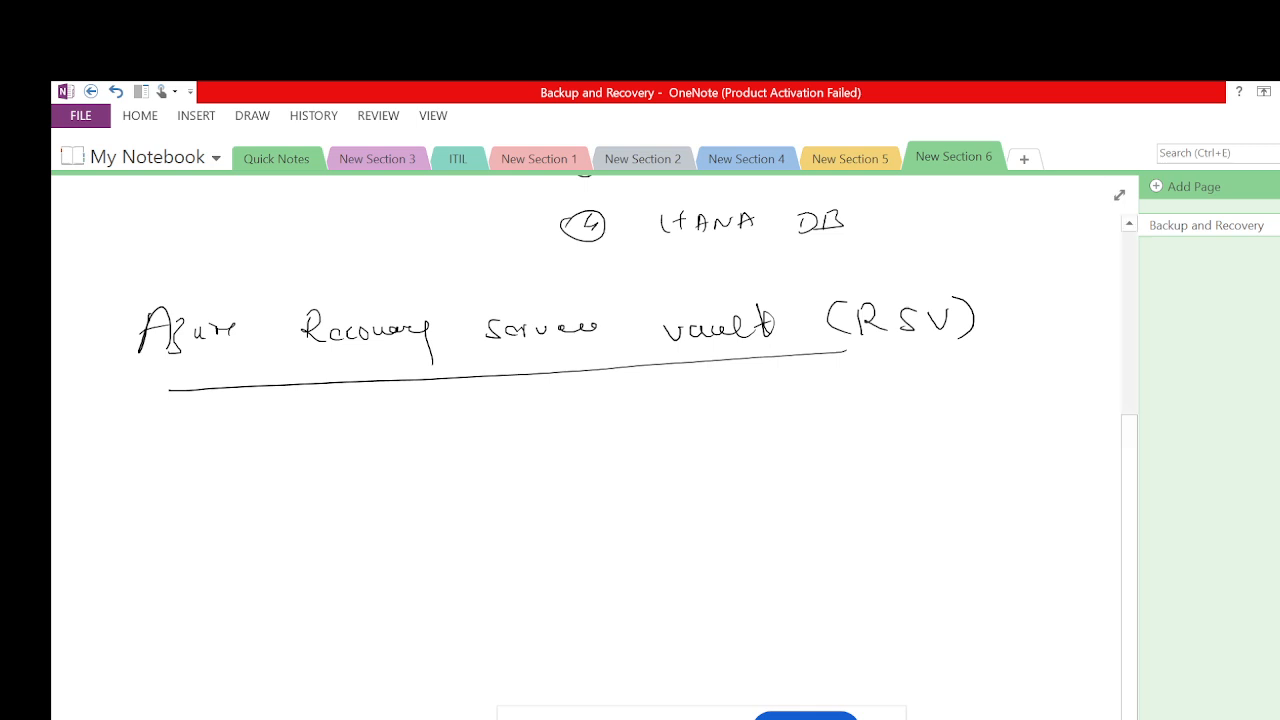
pyautogui.moveTo(146, 456)
pyautogui.mouseDown()
pyautogui.moveTo(184, 456)
pyautogui.moveTo(167, 470)
pyautogui.mouseUp()
pyautogui.moveTo(239, 442); pyautogui.dragTo(238, 460)
pyautogui.moveTo(238, 440)
pyautogui.mouseDown()
pyautogui.moveTo(248, 453)
pyautogui.moveTo(237, 459)
pyautogui.moveTo(284, 457)
pyautogui.moveTo(263, 448)
pyautogui.moveTo(336, 458)
pyautogui.mouseUp()
pyautogui.moveTo(336, 446)
pyautogui.mouseDown()
pyautogui.moveTo(340, 472)
pyautogui.moveTo(348, 442)
pyautogui.moveTo(410, 470)
pyautogui.moveTo(422, 460)
pyautogui.mouseUp()
pyautogui.moveTo(428, 452)
pyautogui.mouseDown()
pyautogui.moveTo(447, 436)
pyautogui.moveTo(460, 456)
pyautogui.mouseUp()
pyautogui.moveTo(470, 446)
pyautogui.mouseDown()
pyautogui.moveTo(500, 450)
pyautogui.moveTo(520, 498)
pyautogui.mouseUp()
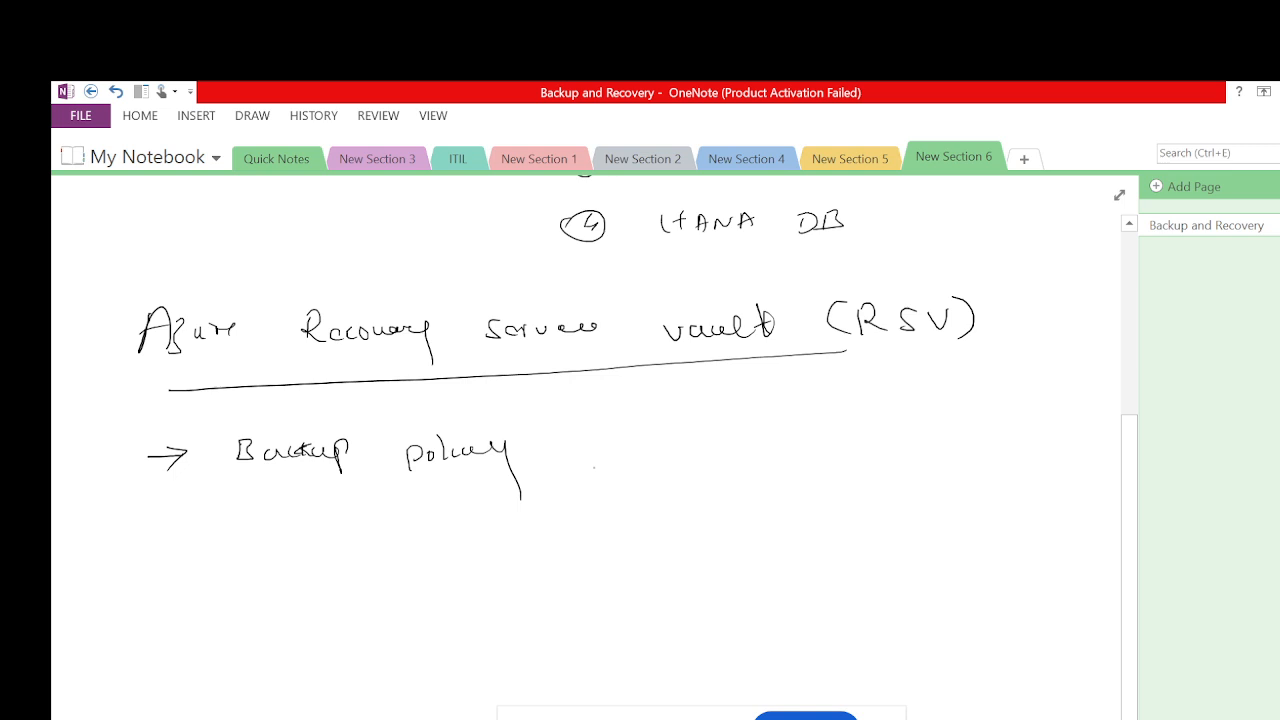
# - Handwrite "VM01" and "VM02" under Backup policy and join the two with a closing brace
pyautogui.scroll(-4, 594, 467)
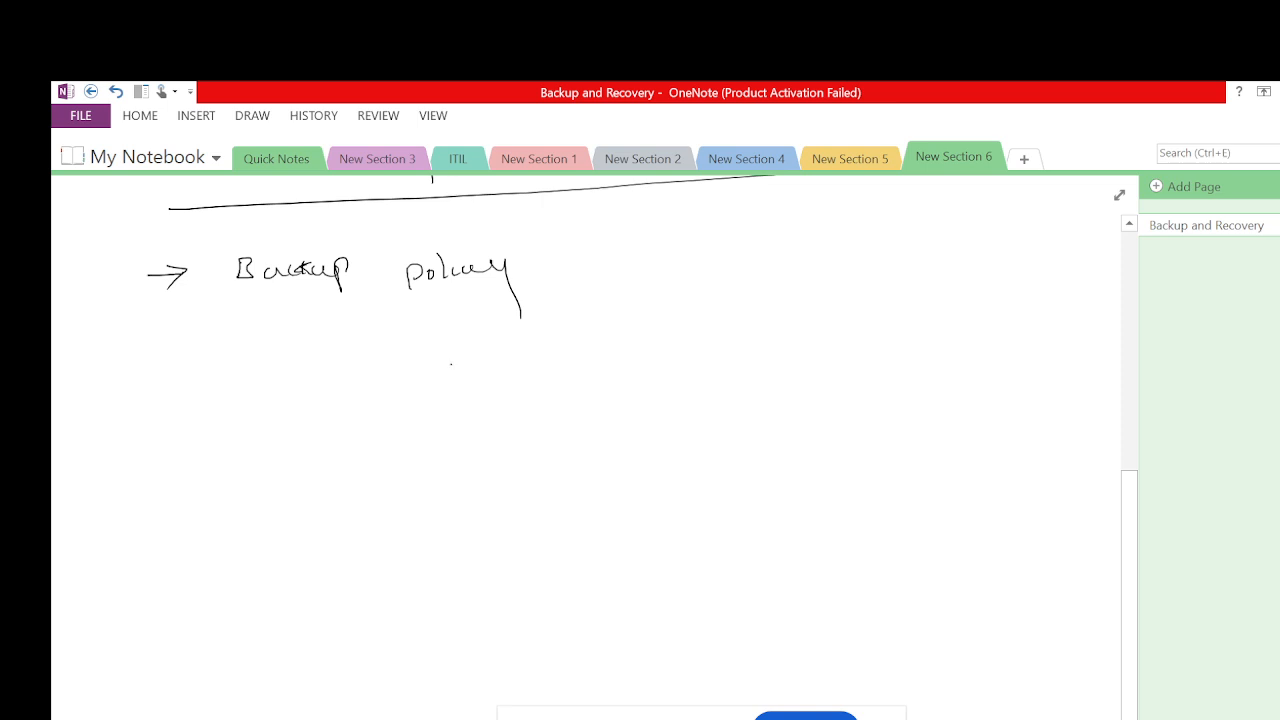
pyautogui.moveTo(451, 366)
pyautogui.mouseDown()
pyautogui.moveTo(482, 378)
pyautogui.moveTo(510, 368)
pyautogui.mouseUp()
pyautogui.moveTo(534, 358); pyautogui.dragTo(535, 380)
pyautogui.moveTo(469, 410); pyautogui.dragTo(543, 420)
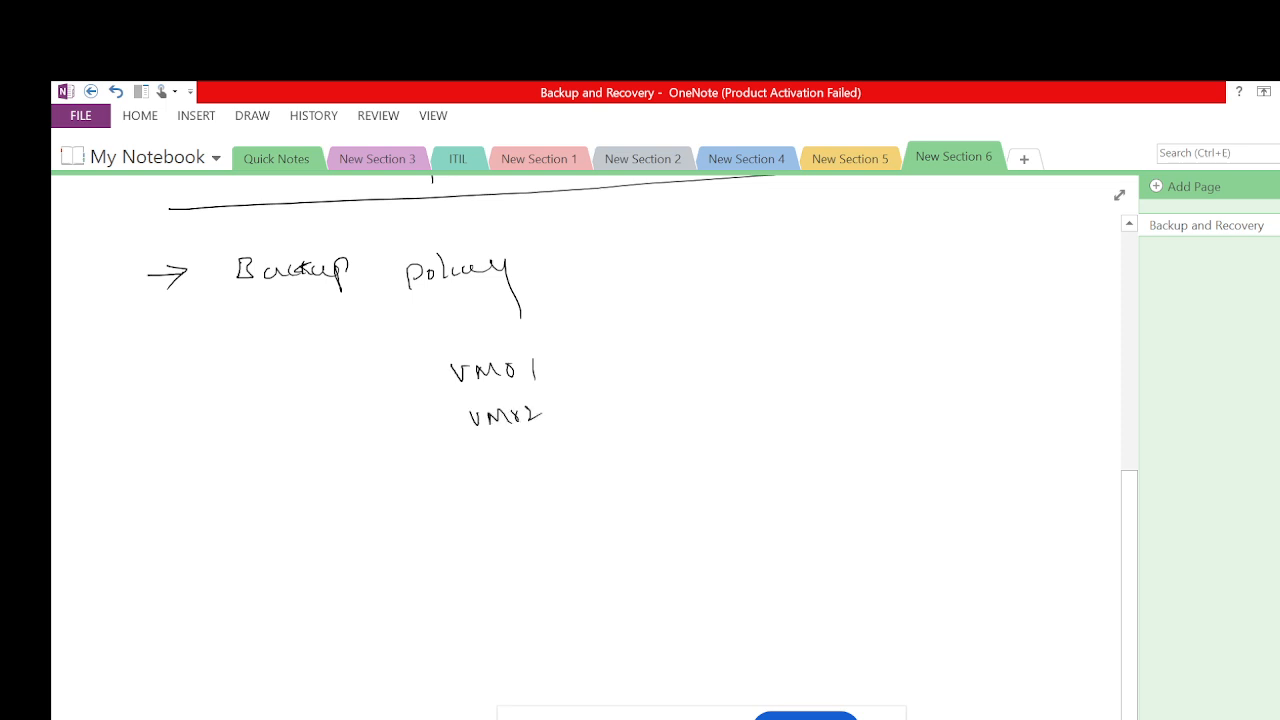
pyautogui.moveTo(545, 352)
pyautogui.mouseDown()
pyautogui.moveTo(580, 412)
pyautogui.moveTo(556, 440)
pyautogui.mouseUp()
# - Draw an arrow from the brace and handwrite "Daily Full backup" after it
pyautogui.moveTo(617, 386)
pyautogui.mouseDown()
pyautogui.moveTo(668, 383)
pyautogui.moveTo(654, 404)
pyautogui.mouseUp()
pyautogui.moveTo(738, 358)
pyautogui.mouseDown()
pyautogui.moveTo(738, 376)
pyautogui.moveTo(758, 372)
pyautogui.moveTo(726, 378)
pyautogui.moveTo(812, 372)
pyautogui.mouseUp()
pyautogui.moveTo(816, 356)
pyautogui.mouseDown()
pyautogui.moveTo(852, 388)
pyautogui.moveTo(906, 376)
pyautogui.moveTo(918, 352)
pyautogui.mouseUp()
pyautogui.moveTo(906, 366); pyautogui.dragTo(958, 370)
pyautogui.moveTo(964, 340)
pyautogui.mouseDown()
pyautogui.moveTo(974, 368)
pyautogui.moveTo(1054, 352)
pyautogui.moveTo(1078, 370)
pyautogui.moveTo(1096, 348)
pyautogui.mouseUp()
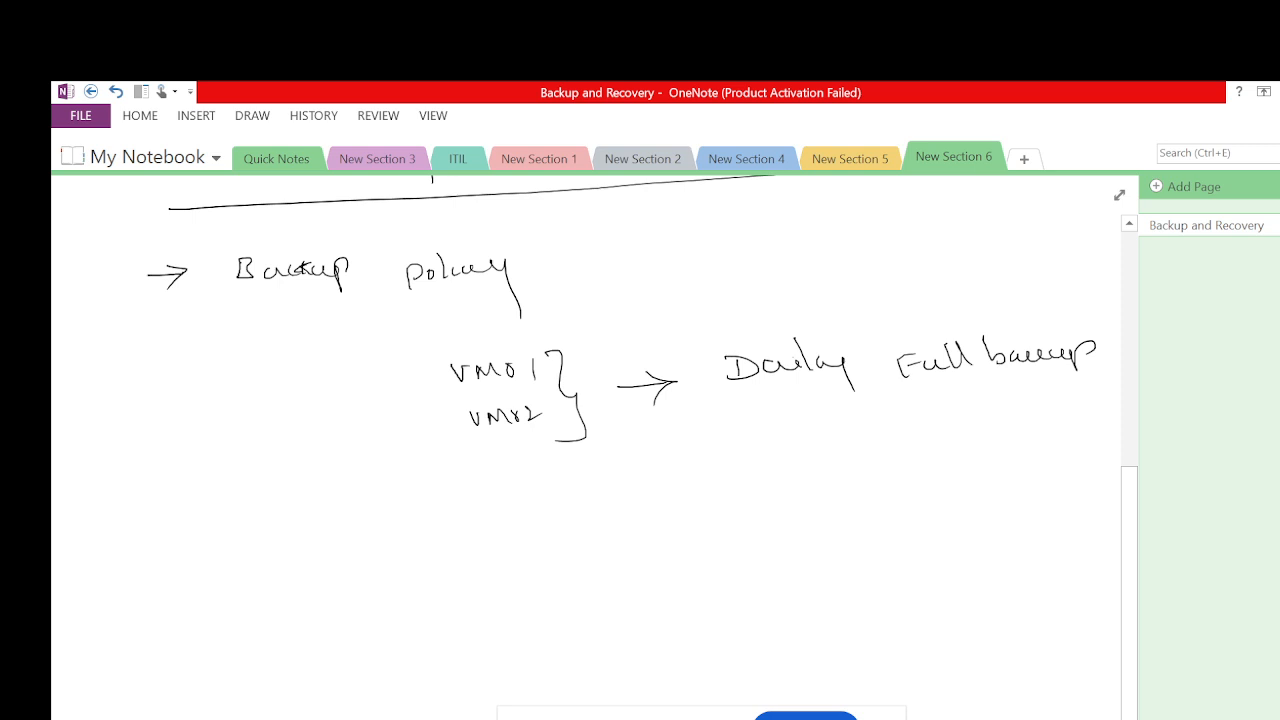
# - Handwrite "policy01" below the daily backup note, with an arrow leading to "VM01 & VM02"
pyautogui.moveTo(638, 466)
pyautogui.mouseDown()
pyautogui.moveTo(640, 496)
pyautogui.moveTo(660, 472)
pyautogui.mouseUp()
pyautogui.moveTo(668, 446)
pyautogui.mouseDown()
pyautogui.moveTo(672, 464)
pyautogui.moveTo(712, 460)
pyautogui.mouseUp()
pyautogui.moveTo(710, 458)
pyautogui.mouseDown()
pyautogui.moveTo(718, 476)
pyautogui.moveTo(728, 458)
pyautogui.mouseUp()
pyautogui.moveTo(750, 452); pyautogui.dragTo(752, 472)
pyautogui.moveTo(716, 511)
pyautogui.mouseDown()
pyautogui.moveTo(752, 536)
pyautogui.moveTo(740, 548)
pyautogui.moveTo(796, 519)
pyautogui.mouseUp()
pyautogui.moveTo(805, 517); pyautogui.dragTo(806, 531)
pyautogui.moveTo(857, 512)
pyautogui.mouseDown()
pyautogui.moveTo(857, 530)
pyautogui.moveTo(1006, 519)
pyautogui.mouseUp()
pyautogui.moveTo(1006, 510); pyautogui.dragTo(1023, 512)
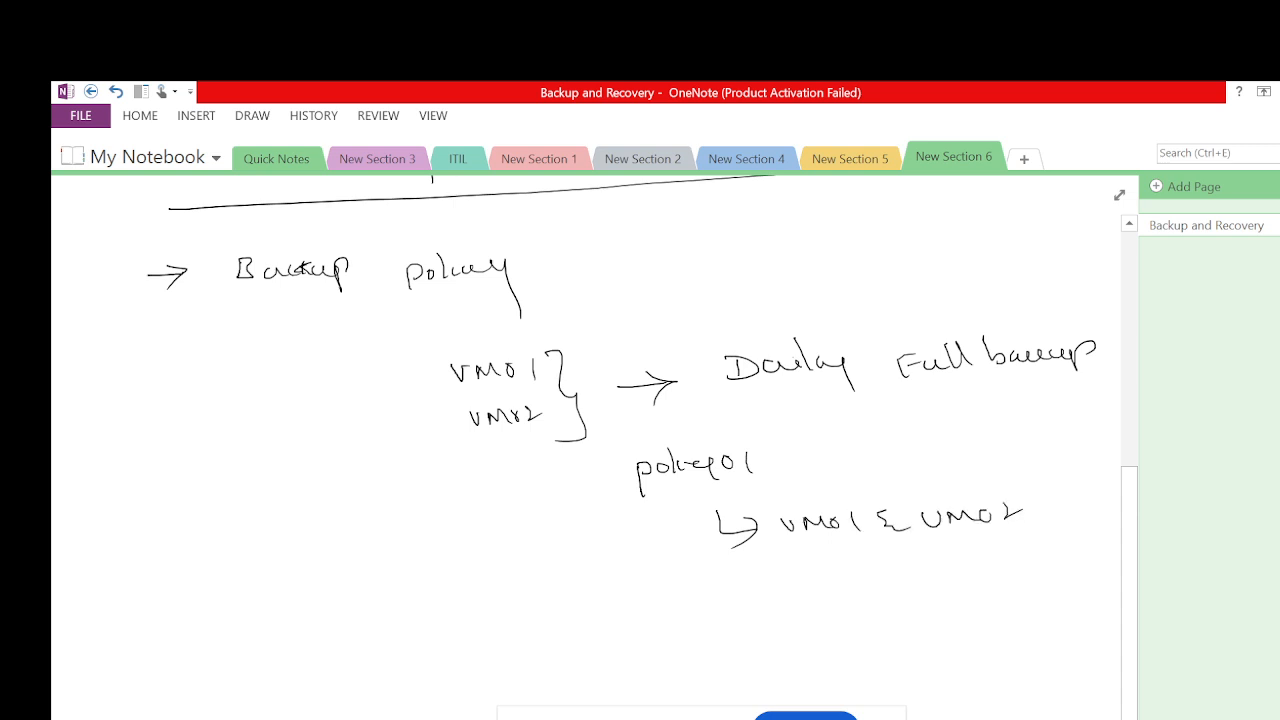
# - Add an arrow with the backup time "11:00PM" under the policy's VM line
pyautogui.moveTo(747, 590)
pyautogui.mouseDown()
pyautogui.moveTo(781, 631)
pyautogui.moveTo(864, 602)
pyautogui.moveTo(884, 602)
pyautogui.moveTo(908, 630)
pyautogui.mouseUp()
pyautogui.click(848, 604)
pyautogui.click(848, 613)
pyautogui.click(903, 601)
pyautogui.moveTo(907, 598); pyautogui.dragTo(948, 610)
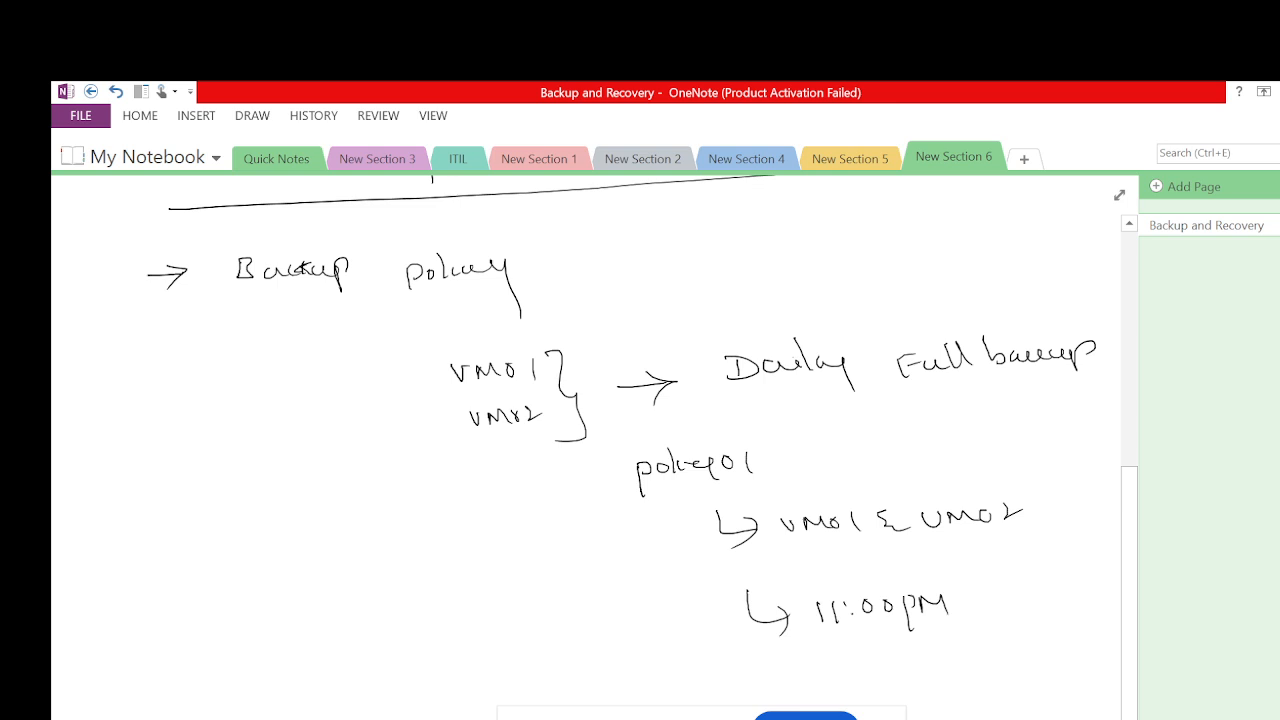
# - Add an arrow with the backup type "Full back" beneath the backup time
pyautogui.moveTo(772, 655); pyautogui.dragTo(834, 676)
pyautogui.moveTo(831, 660); pyautogui.dragTo(832, 681)
pyautogui.scroll(-3, 620, 450)
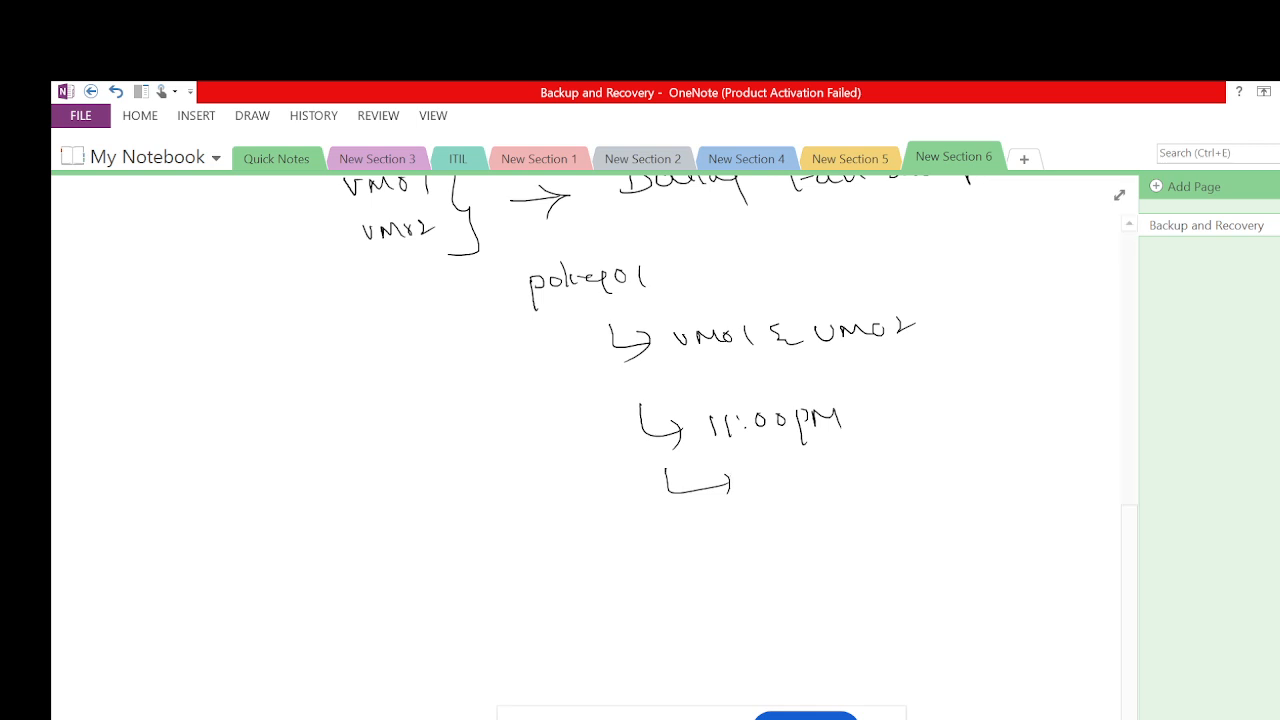
pyautogui.moveTo(778, 474)
pyautogui.mouseDown()
pyautogui.moveTo(776, 498)
pyautogui.moveTo(796, 474)
pyautogui.mouseUp()
pyautogui.moveTo(778, 488); pyautogui.dragTo(793, 486)
pyautogui.moveTo(798, 482); pyautogui.dragTo(972, 484)
# - Add arrowed retention entries for 30 days, 6 weeks and 1 year beneath the policy's backup type
pyautogui.moveTo(686, 522)
pyautogui.mouseDown()
pyautogui.moveTo(688, 558)
pyautogui.moveTo(794, 570)
pyautogui.mouseUp()
pyautogui.moveTo(832, 552)
pyautogui.mouseDown()
pyautogui.moveTo(826, 568)
pyautogui.moveTo(838, 556)
pyautogui.moveTo(944, 572)
pyautogui.mouseUp()
pyautogui.moveTo(722, 618); pyautogui.dragTo(784, 650)
pyautogui.moveTo(806, 624); pyautogui.dragTo(1030, 606)
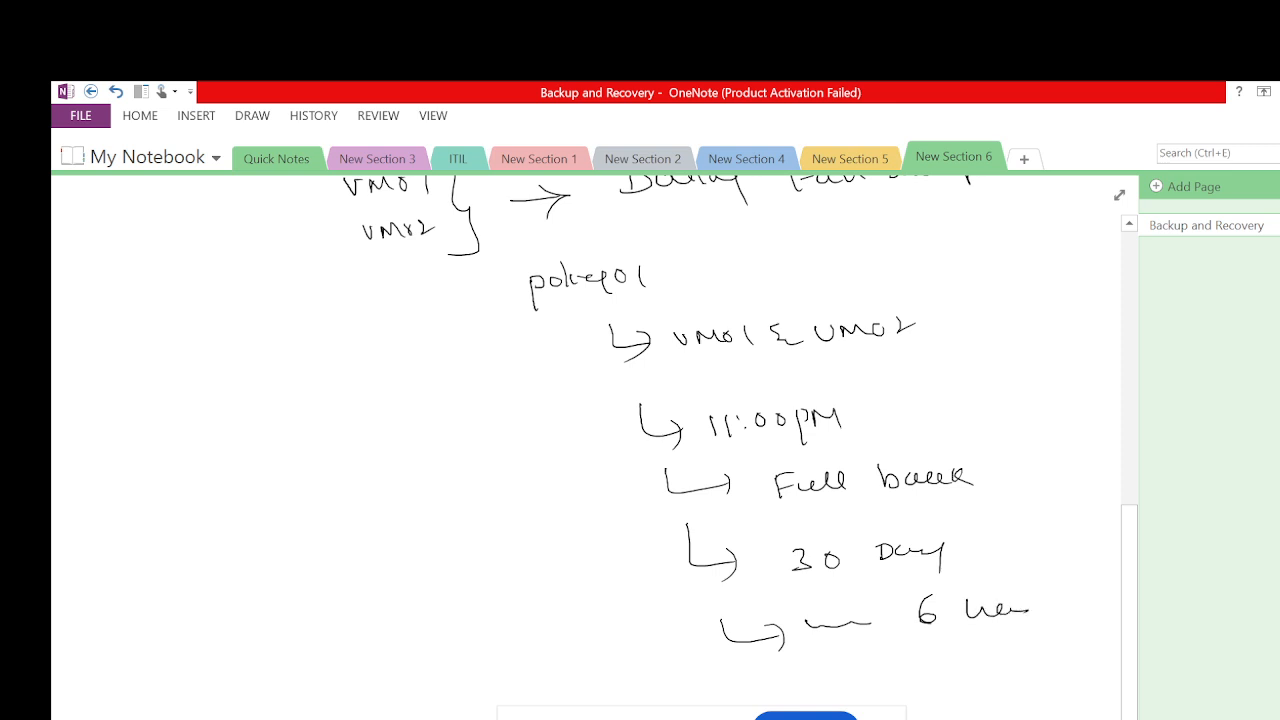
pyautogui.scroll(-3, 686, 413)
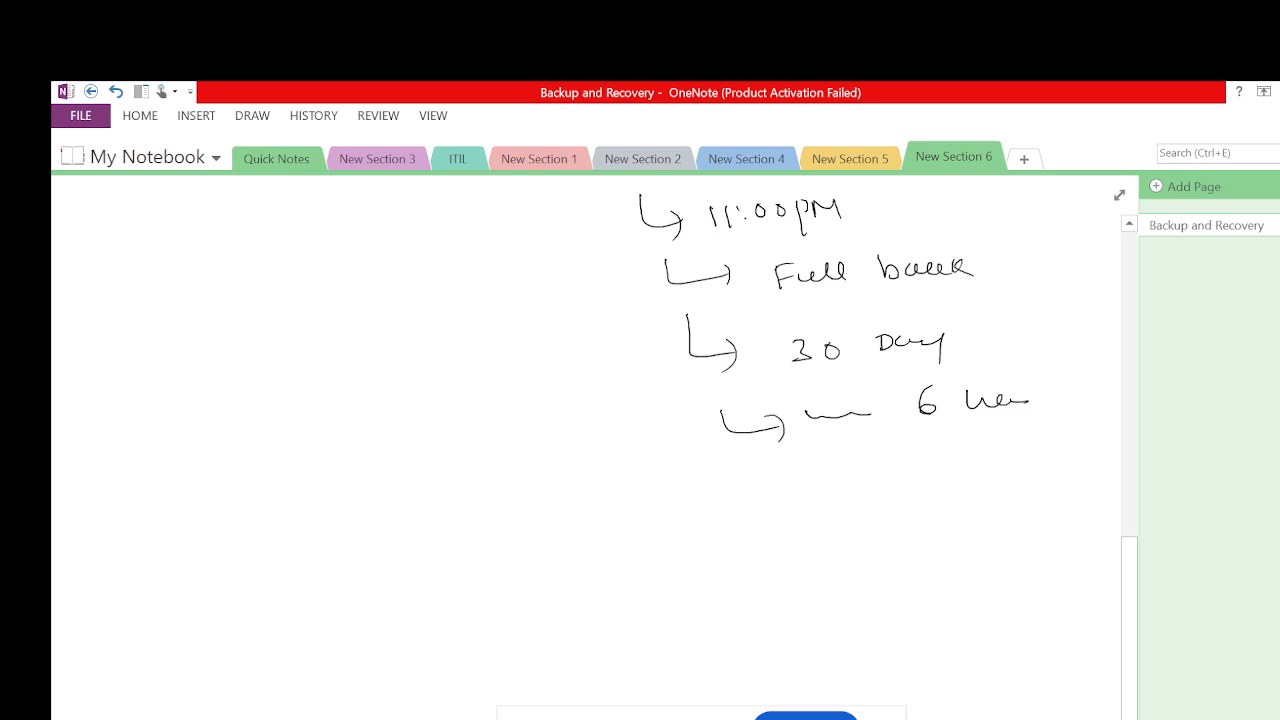
pyautogui.moveTo(724, 452); pyautogui.dragTo(789, 490)
pyautogui.moveTo(873, 470)
pyautogui.mouseDown()
pyautogui.moveTo(918, 496)
pyautogui.moveTo(998, 464)
pyautogui.moveTo(999, 488)
pyautogui.mouseUp()
pyautogui.scroll(-4, 600, 440)
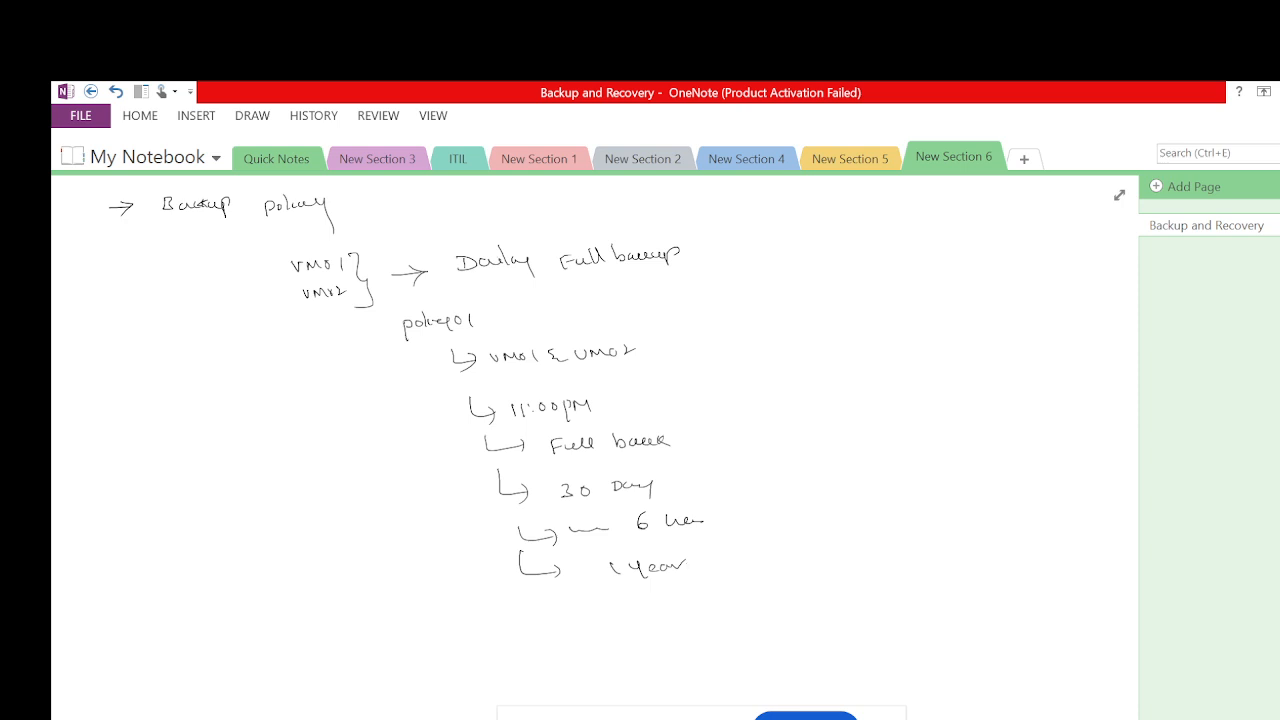
pyautogui.moveTo(686, 560); pyautogui.dragTo(687, 571)
# - Start a list of backup types below the policy notes with the circled item 1 "Full backup"
pyautogui.scroll(-5, 595, 440)
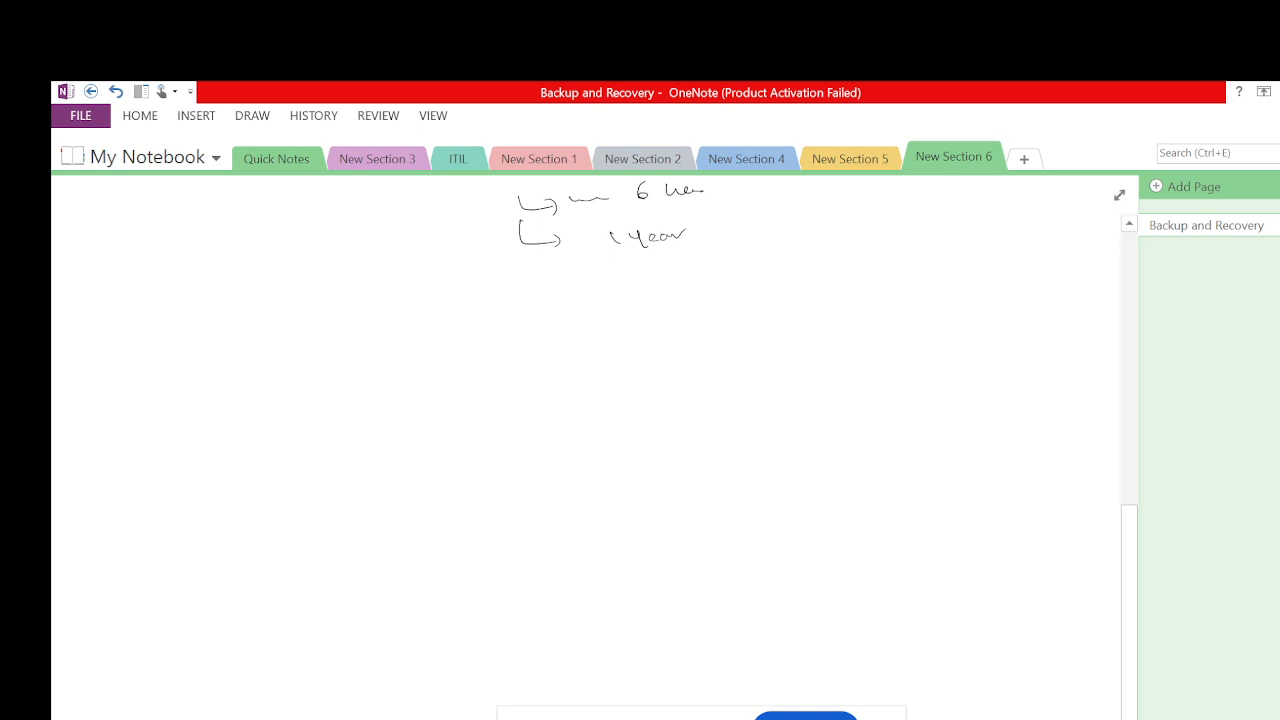
pyautogui.moveTo(202, 377); pyautogui.dragTo(193, 387)
pyautogui.moveTo(184, 372)
pyautogui.mouseDown()
pyautogui.moveTo(214, 394)
pyautogui.moveTo(171, 382)
pyautogui.mouseUp()
pyautogui.moveTo(288, 377)
pyautogui.mouseDown()
pyautogui.moveTo(287, 405)
pyautogui.moveTo(307, 375)
pyautogui.mouseUp()
pyautogui.moveTo(288, 391)
pyautogui.mouseDown()
pyautogui.moveTo(325, 399)
pyautogui.moveTo(433, 379)
pyautogui.moveTo(490, 398)
pyautogui.mouseUp()
pyautogui.moveTo(485, 378); pyautogui.dragTo(488, 384)
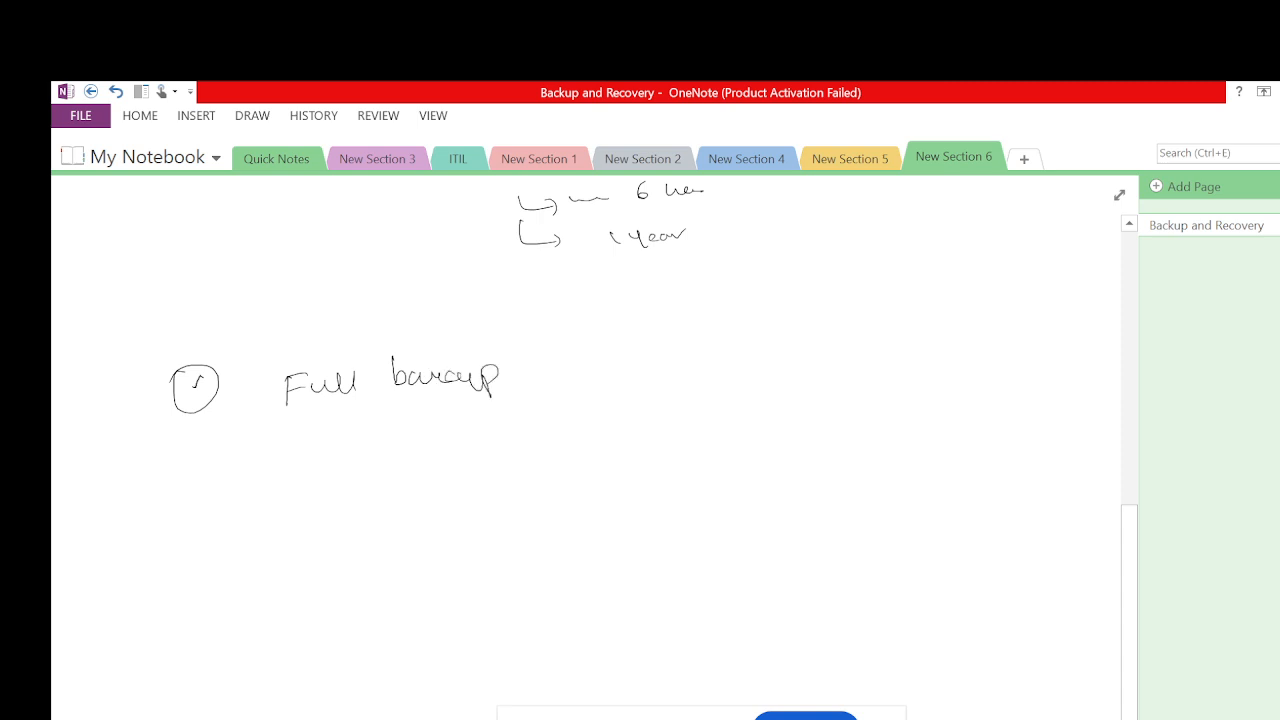
# - Handwrite the circled item 2 "Differential backup" below Full backup
pyautogui.moveTo(179, 473); pyautogui.dragTo(192, 476)
pyautogui.moveTo(312, 468); pyautogui.dragTo(312, 482)
pyautogui.moveTo(341, 470)
pyautogui.mouseDown()
pyautogui.moveTo(341, 481)
pyautogui.moveTo(358, 454)
pyautogui.moveTo(408, 476)
pyautogui.moveTo(464, 460)
pyautogui.moveTo(506, 468)
pyautogui.mouseUp()
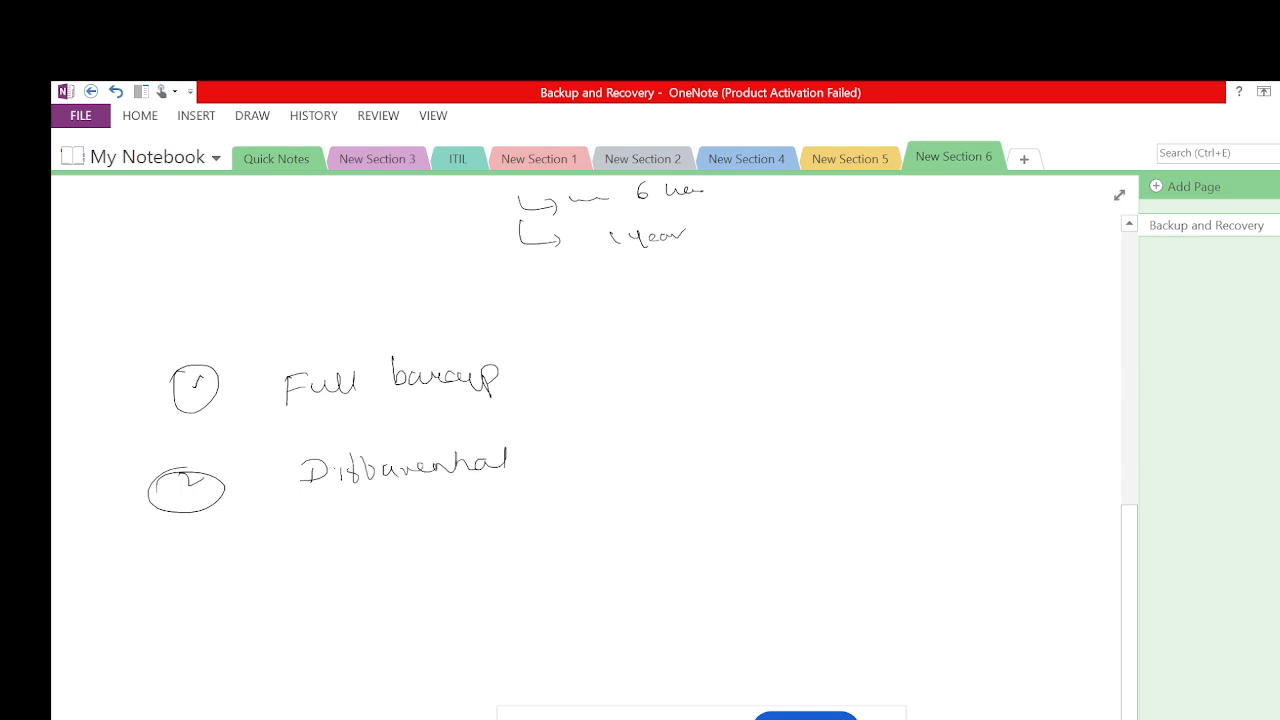
pyautogui.moveTo(546, 430)
pyautogui.mouseDown()
pyautogui.moveTo(566, 452)
pyautogui.moveTo(596, 456)
pyautogui.moveTo(670, 442)
pyautogui.mouseUp()
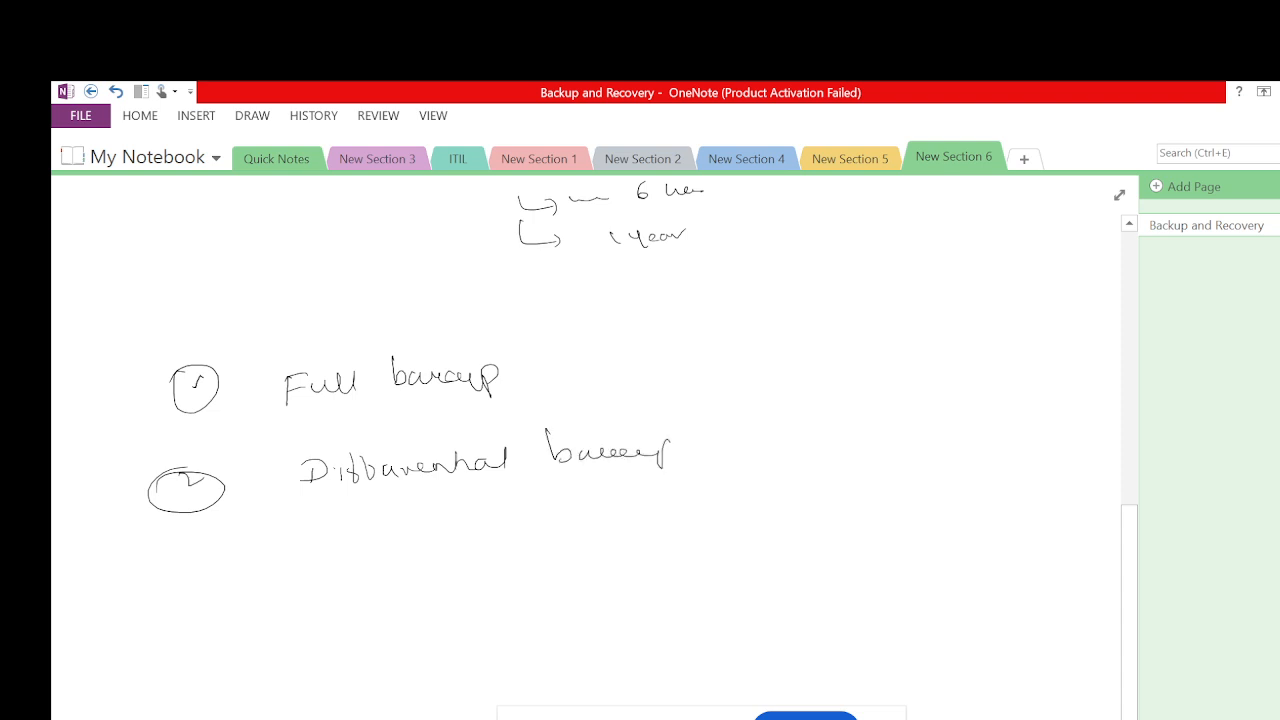
# - Handwrite the circled item 3 "Incremental backup" below Differential backup
pyautogui.moveTo(182, 574)
pyautogui.mouseDown()
pyautogui.moveTo(200, 606)
pyautogui.moveTo(196, 596)
pyautogui.mouseUp()
pyautogui.moveTo(306, 578)
pyautogui.mouseDown()
pyautogui.moveTo(306, 594)
pyautogui.moveTo(342, 592)
pyautogui.mouseUp()
pyautogui.moveTo(354, 580)
pyautogui.mouseDown()
pyautogui.moveTo(348, 592)
pyautogui.moveTo(500, 574)
pyautogui.mouseUp()
pyautogui.moveTo(508, 552); pyautogui.dragTo(514, 582)
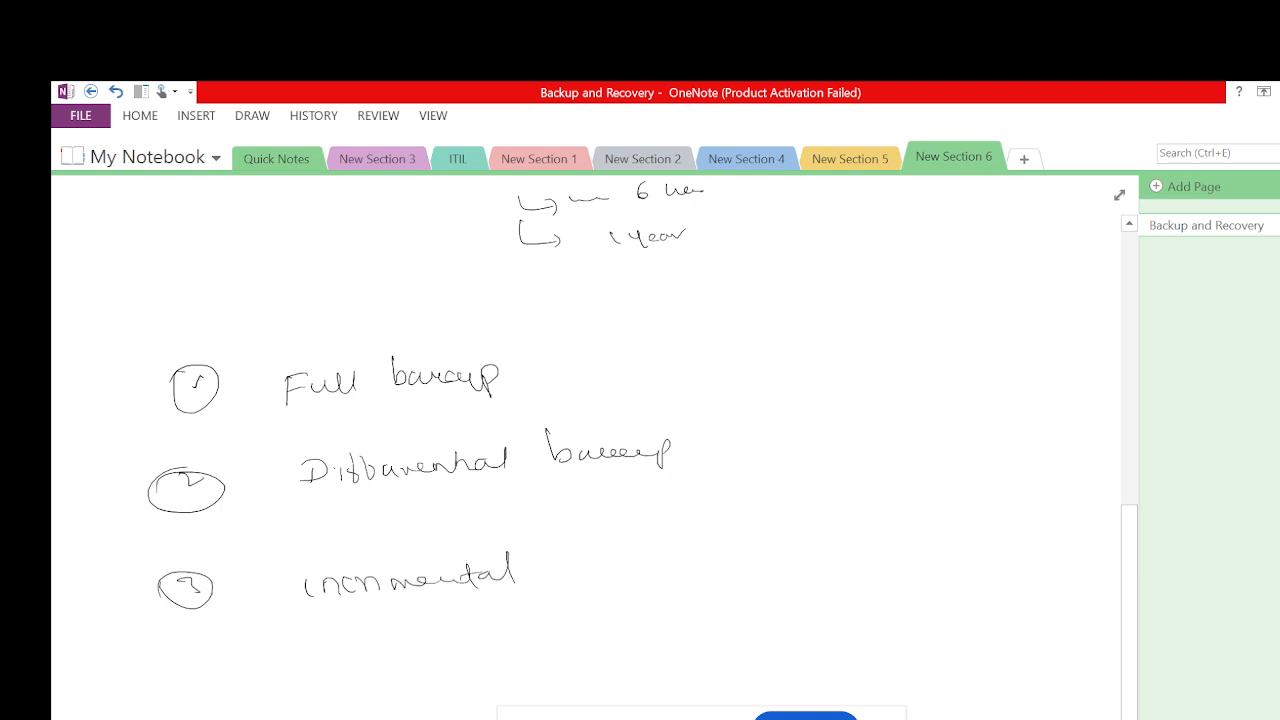
pyautogui.moveTo(576, 542)
pyautogui.mouseDown()
pyautogui.moveTo(604, 574)
pyautogui.moveTo(696, 564)
pyautogui.moveTo(704, 590)
pyautogui.mouseUp()
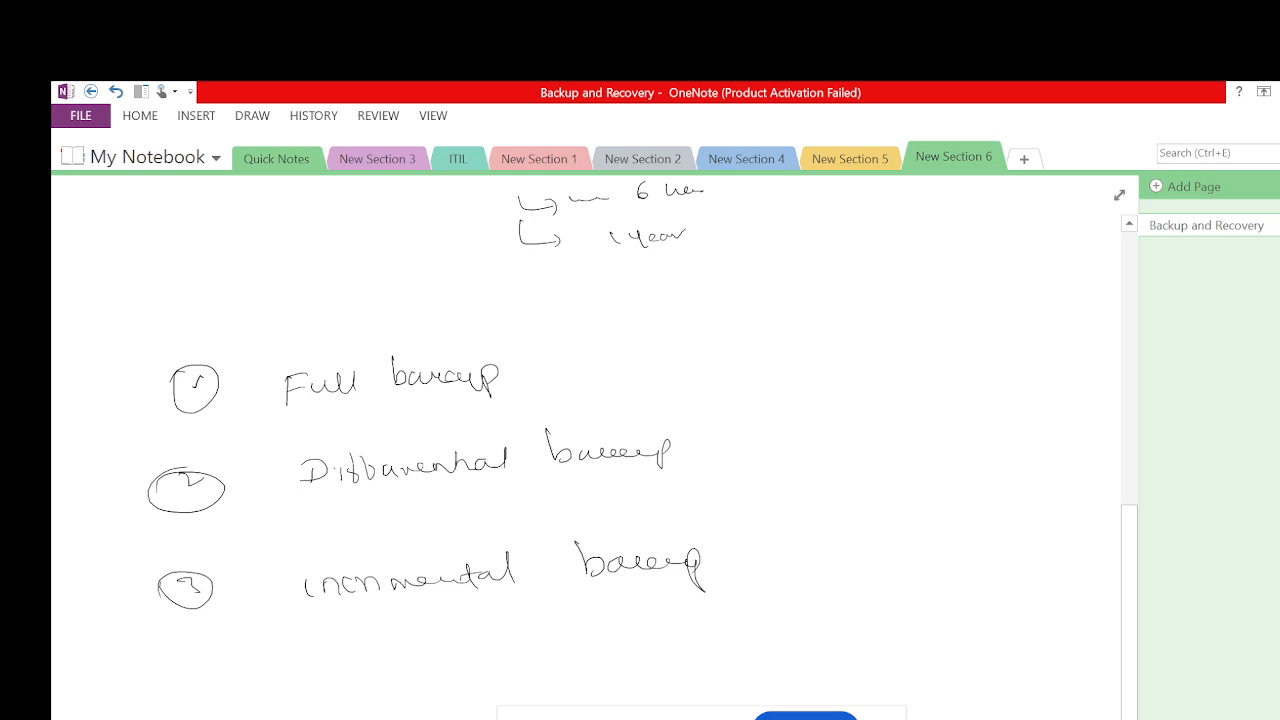
# - Draw an arrow from Full backup and handwrite the size "200 Gb" after it
pyautogui.moveTo(598, 368); pyautogui.dragTo(656, 370)
pyautogui.moveTo(622, 358); pyautogui.dragTo(624, 388)
pyautogui.moveTo(726, 358); pyautogui.dragTo(752, 372)
pyautogui.moveTo(770, 372)
pyautogui.mouseDown()
pyautogui.moveTo(772, 354)
pyautogui.moveTo(800, 370)
pyautogui.moveTo(880, 352)
pyautogui.mouseUp()
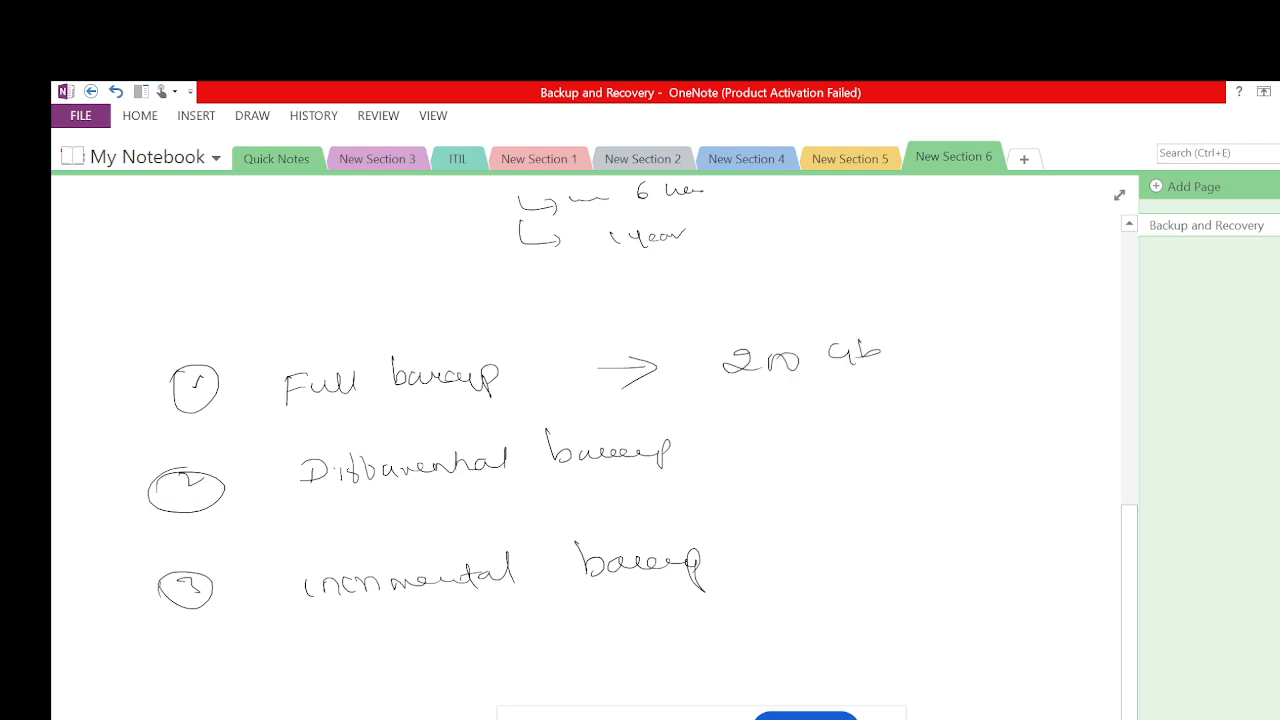
# - Draw an arrow from Differential backup and handwrite "+ 2GB" after it
pyautogui.moveTo(688, 455); pyautogui.dragTo(712, 455)
pyautogui.moveTo(701, 446); pyautogui.dragTo(702, 466)
pyautogui.moveTo(760, 446)
pyautogui.mouseDown()
pyautogui.moveTo(792, 444)
pyautogui.moveTo(778, 456)
pyautogui.mouseUp()
pyautogui.moveTo(824, 432); pyautogui.dragTo(840, 448)
pyautogui.moveTo(854, 420)
pyautogui.mouseDown()
pyautogui.moveTo(856, 440)
pyautogui.moveTo(866, 436)
pyautogui.mouseUp()
pyautogui.moveTo(880, 430)
pyautogui.mouseDown()
pyautogui.moveTo(874, 440)
pyautogui.moveTo(892, 450)
pyautogui.moveTo(878, 438)
pyautogui.moveTo(904, 436)
pyautogui.mouseUp()
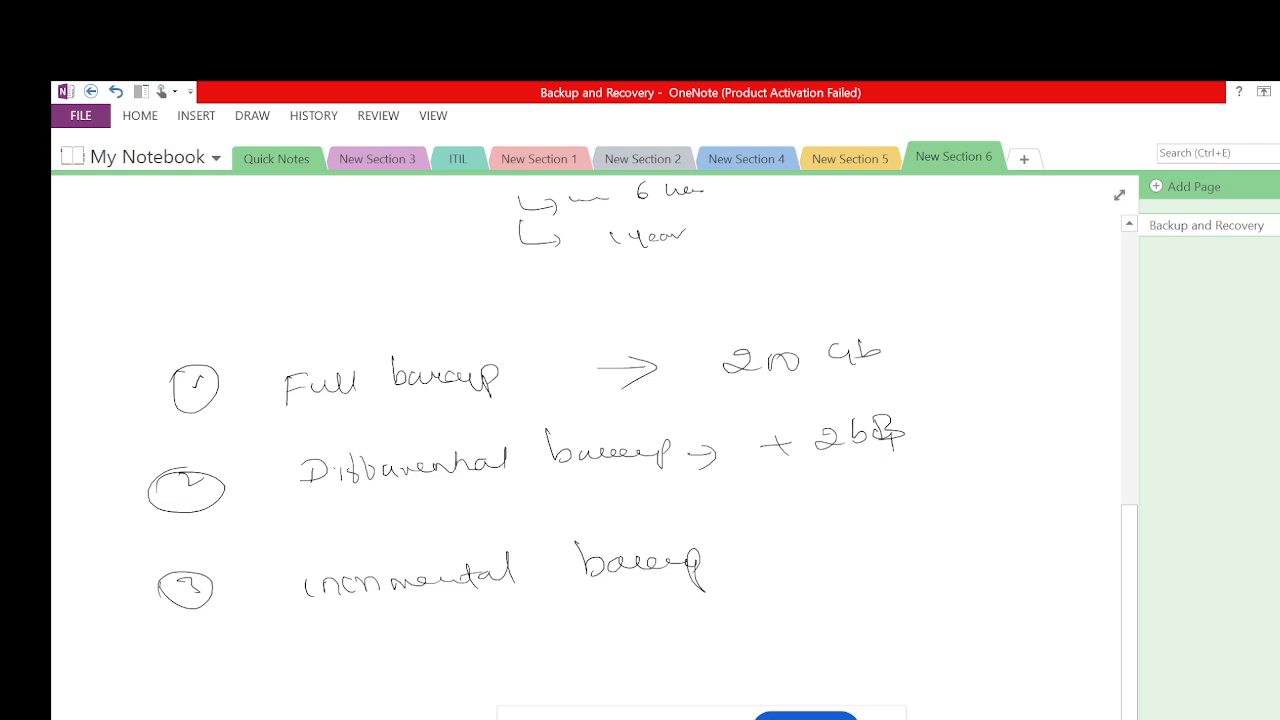
# - Underline the full and differential backup sizes and group both with a closing brace
pyautogui.moveTo(732, 388); pyautogui.dragTo(826, 377)
pyautogui.moveTo(717, 396); pyautogui.dragTo(888, 366)
pyautogui.moveTo(830, 457); pyautogui.dragTo(888, 448)
pyautogui.moveTo(942, 321)
pyautogui.mouseDown()
pyautogui.moveTo(985, 360)
pyautogui.moveTo(933, 447)
pyautogui.mouseUp()
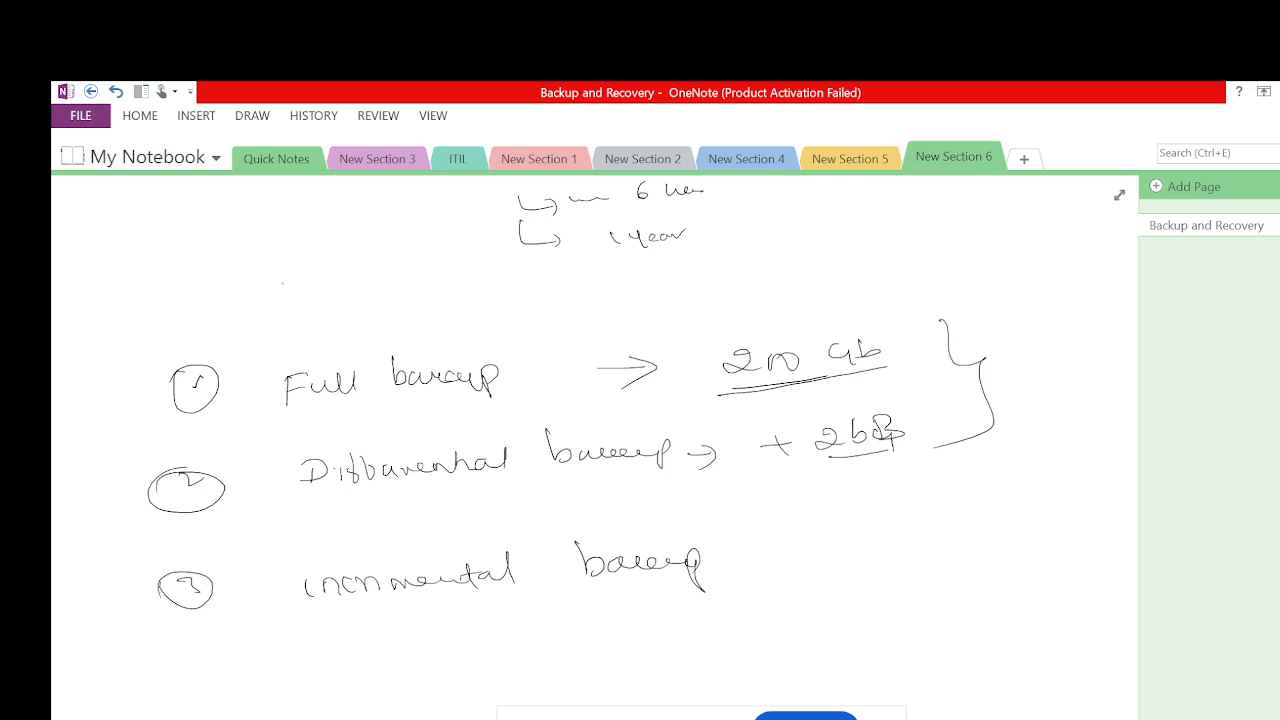
# - Handwrite "Friday FB" in the blank area below the Incremental backup item
pyautogui.scroll(-5, 595, 445)
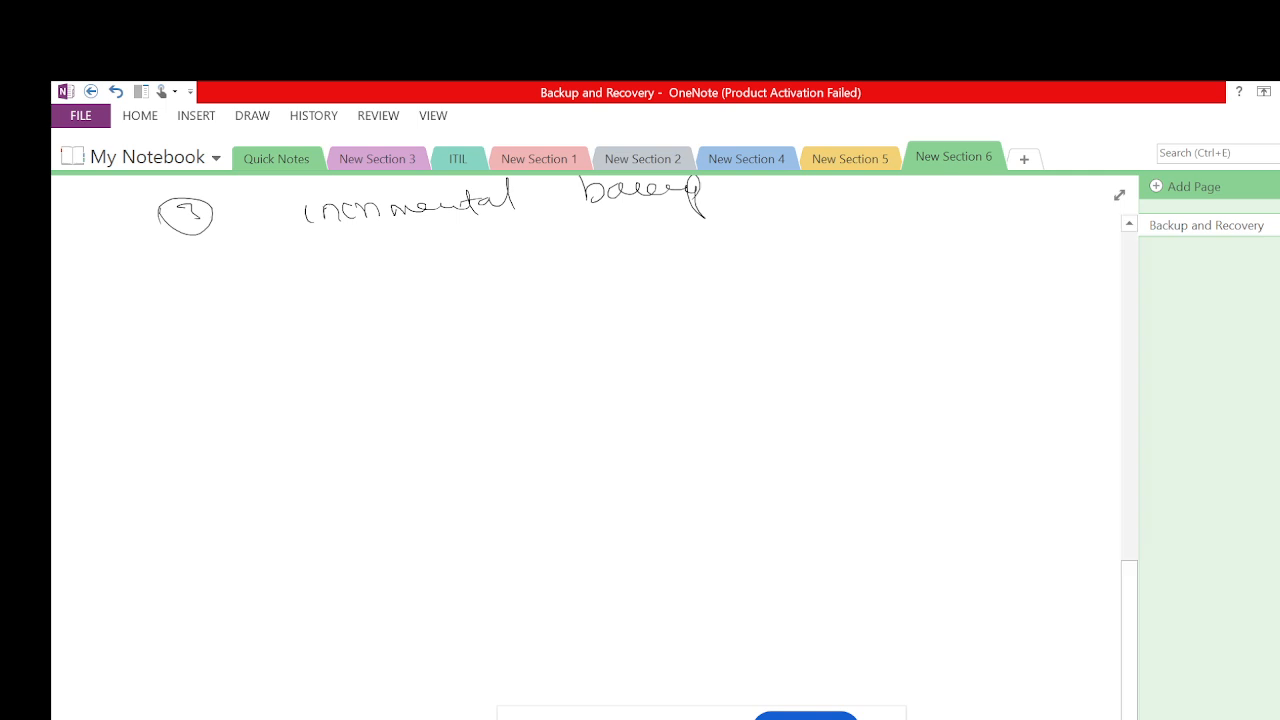
pyautogui.moveTo(283, 441)
pyautogui.mouseDown()
pyautogui.moveTo(294, 408)
pyautogui.moveTo(331, 425)
pyautogui.mouseUp()
pyautogui.moveTo(346, 398); pyautogui.dragTo(336, 424)
pyautogui.moveTo(372, 410)
pyautogui.mouseDown()
pyautogui.moveTo(398, 434)
pyautogui.moveTo(458, 402)
pyautogui.mouseUp()
pyautogui.moveTo(476, 394); pyautogui.dragTo(479, 411)
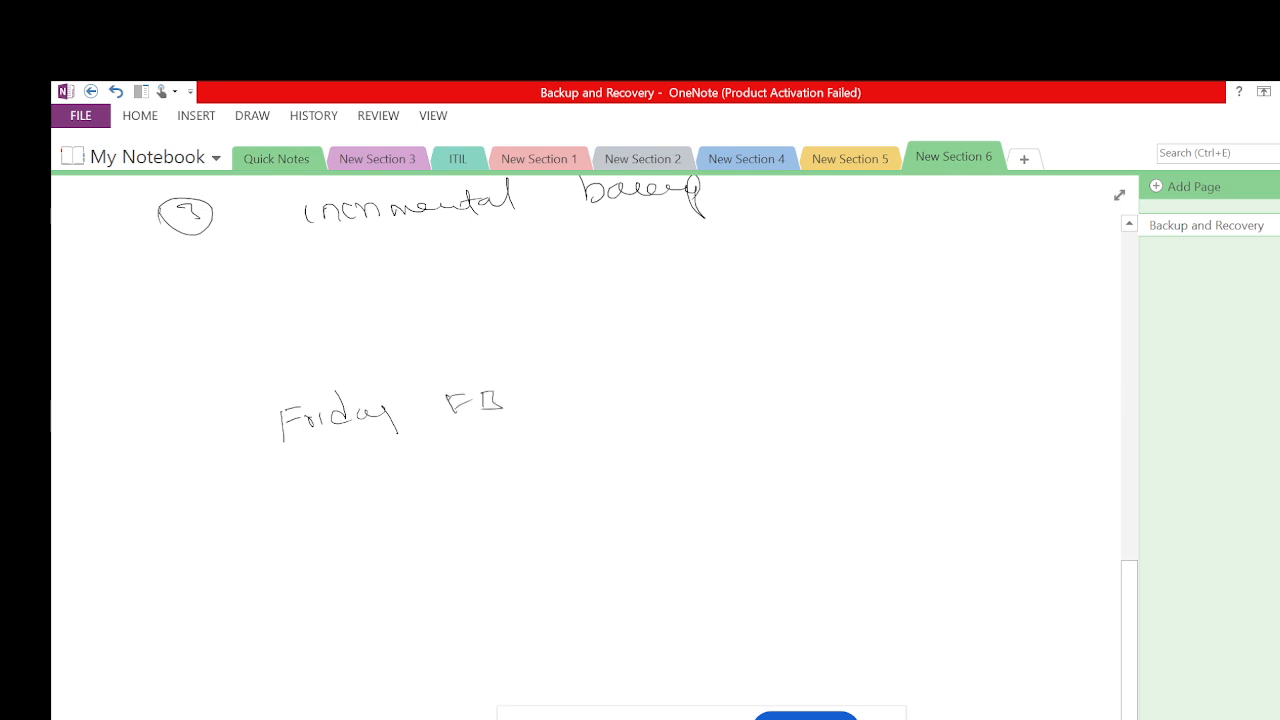
# - Handwrite "Latest Diff" beneath the Friday FB note
pyautogui.moveTo(360, 502)
pyautogui.mouseDown()
pyautogui.moveTo(384, 520)
pyautogui.moveTo(408, 508)
pyautogui.mouseUp()
pyautogui.moveTo(415, 491)
pyautogui.mouseDown()
pyautogui.moveTo(419, 512)
pyautogui.moveTo(446, 506)
pyautogui.mouseUp()
pyautogui.moveTo(456, 486)
pyautogui.mouseDown()
pyautogui.moveTo(460, 508)
pyautogui.moveTo(465, 494)
pyautogui.moveTo(520, 490)
pyautogui.moveTo(548, 502)
pyautogui.mouseUp()
pyautogui.moveTo(553, 490)
pyautogui.mouseDown()
pyautogui.moveTo(568, 476)
pyautogui.moveTo(584, 500)
pyautogui.mouseUp()
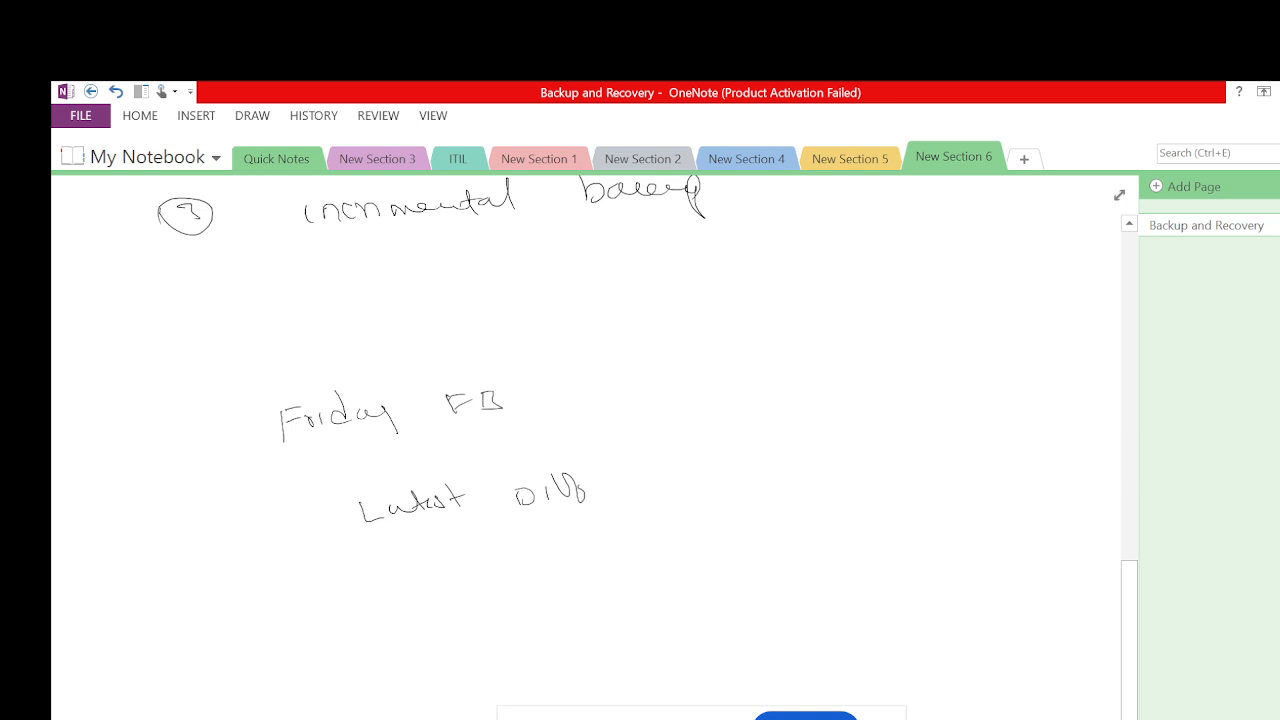
# - Join the Friday FB and Latest Diff notes with a brace and handwrite a boxed "Comple info" beside it
pyautogui.moveTo(591, 372)
pyautogui.mouseDown()
pyautogui.moveTo(708, 462)
pyautogui.moveTo(666, 479)
pyautogui.mouseUp()
pyautogui.moveTo(812, 400)
pyautogui.mouseDown()
pyautogui.moveTo(798, 418)
pyautogui.moveTo(830, 404)
pyautogui.moveTo(872, 410)
pyautogui.mouseUp()
pyautogui.moveTo(882, 398)
pyautogui.mouseDown()
pyautogui.moveTo(886, 418)
pyautogui.moveTo(910, 384)
pyautogui.moveTo(1018, 376)
pyautogui.mouseUp()
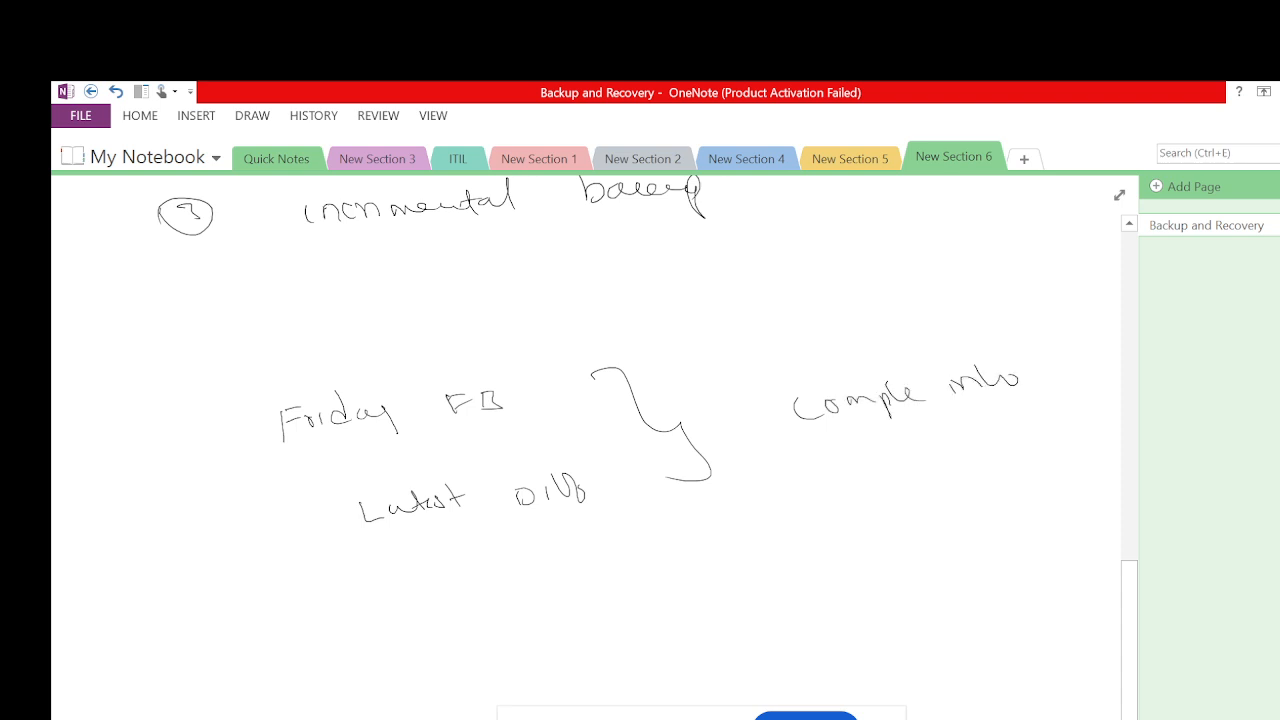
pyautogui.moveTo(738, 382)
pyautogui.mouseDown()
pyautogui.moveTo(1066, 328)
pyautogui.moveTo(1090, 388)
pyautogui.moveTo(1020, 410)
pyautogui.moveTo(1093, 406)
pyautogui.mouseUp()
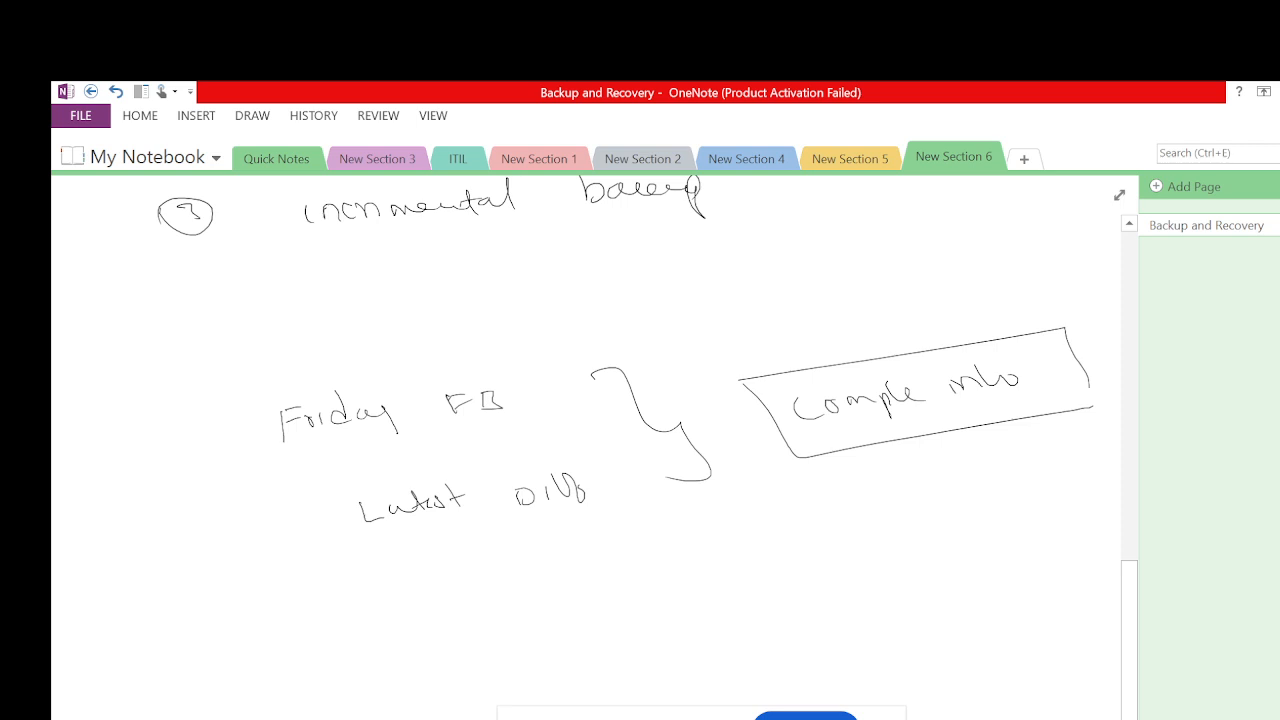
# - Switch to the Azure portal, search for "recover" and open the Recovery Services vaults service
pyautogui.scroll(5, 595, 447)
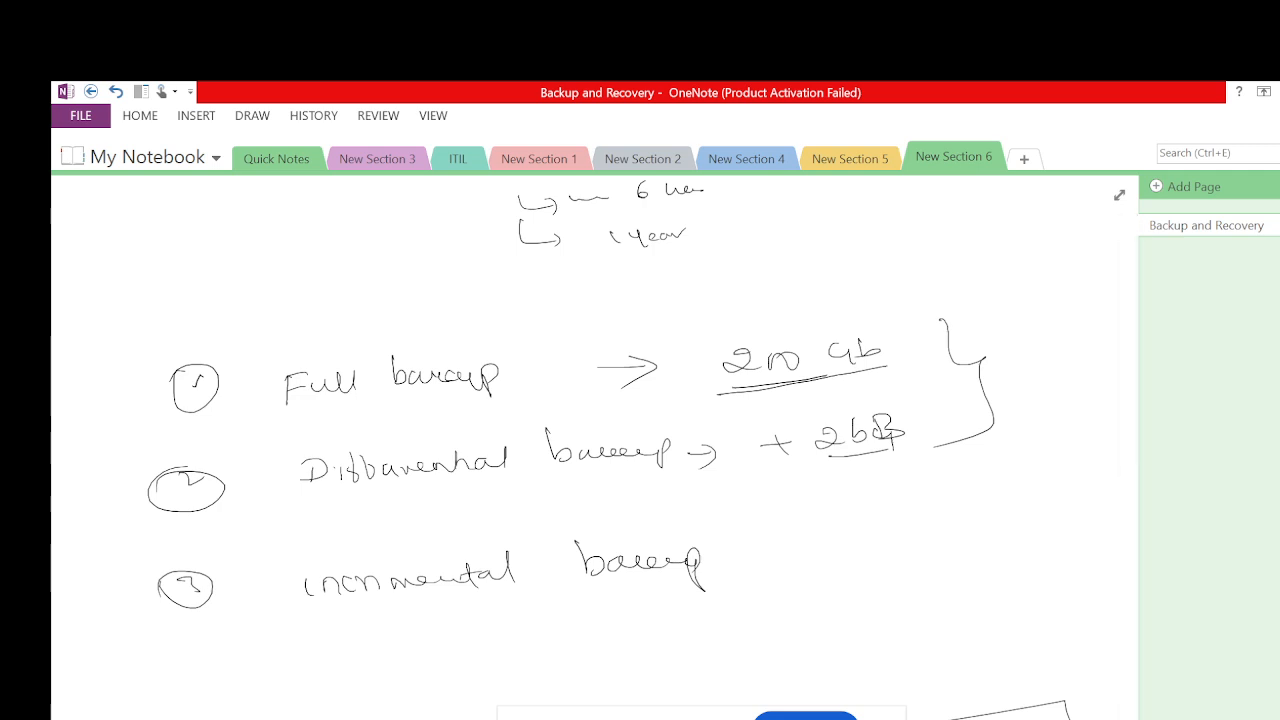
pyautogui.moveTo(578, 719)
pyautogui.click(571, 677)
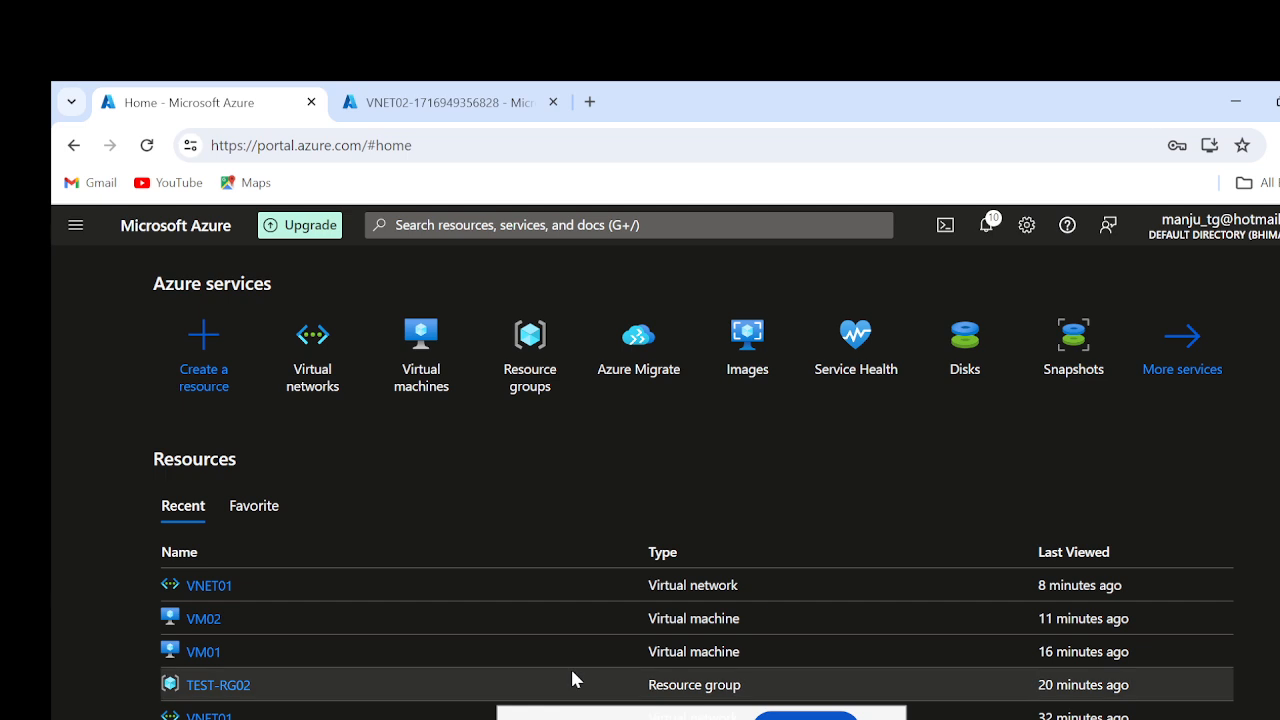
pyautogui.click(430, 225)
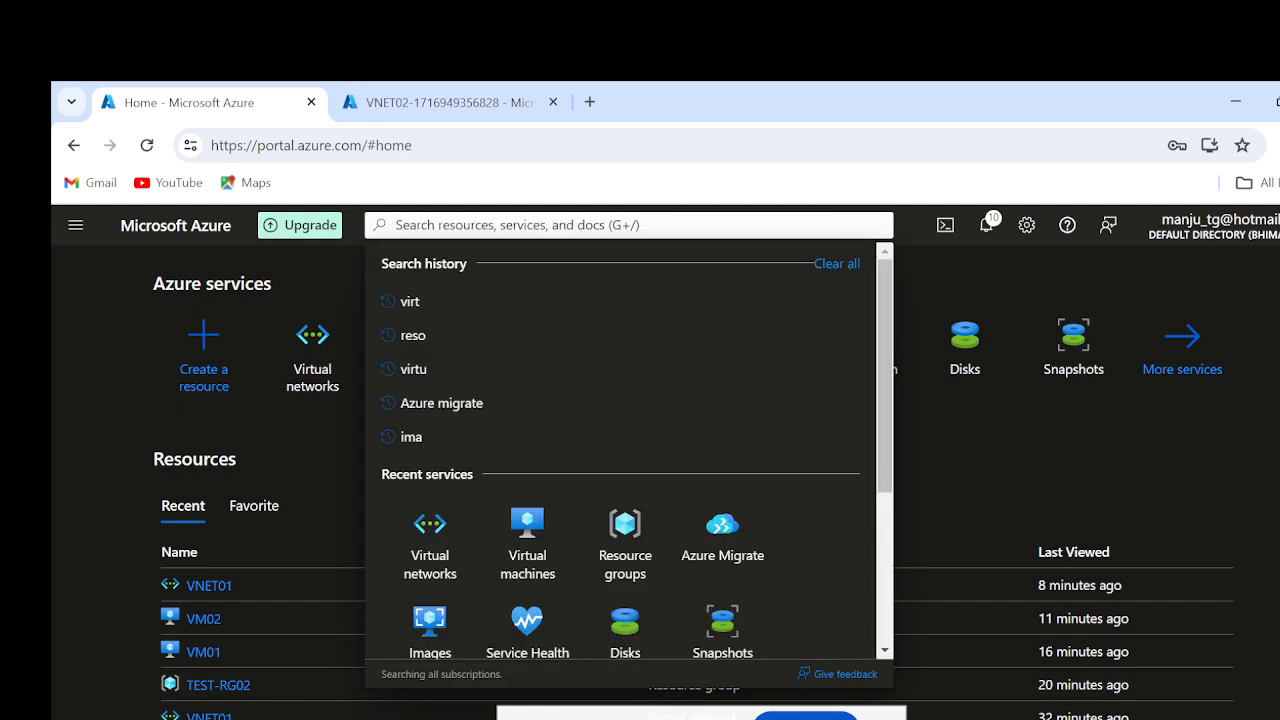
pyautogui.write('res')
pyautogui.press('BackSpace')
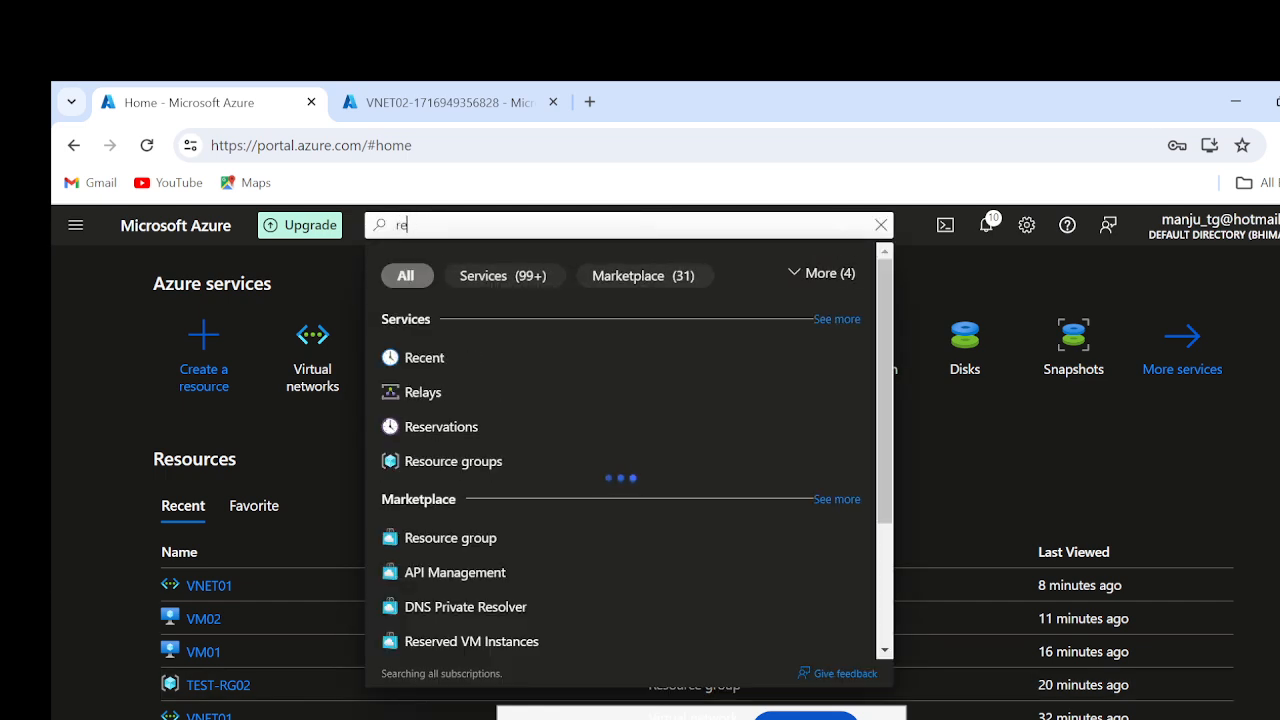
pyautogui.write('cover')
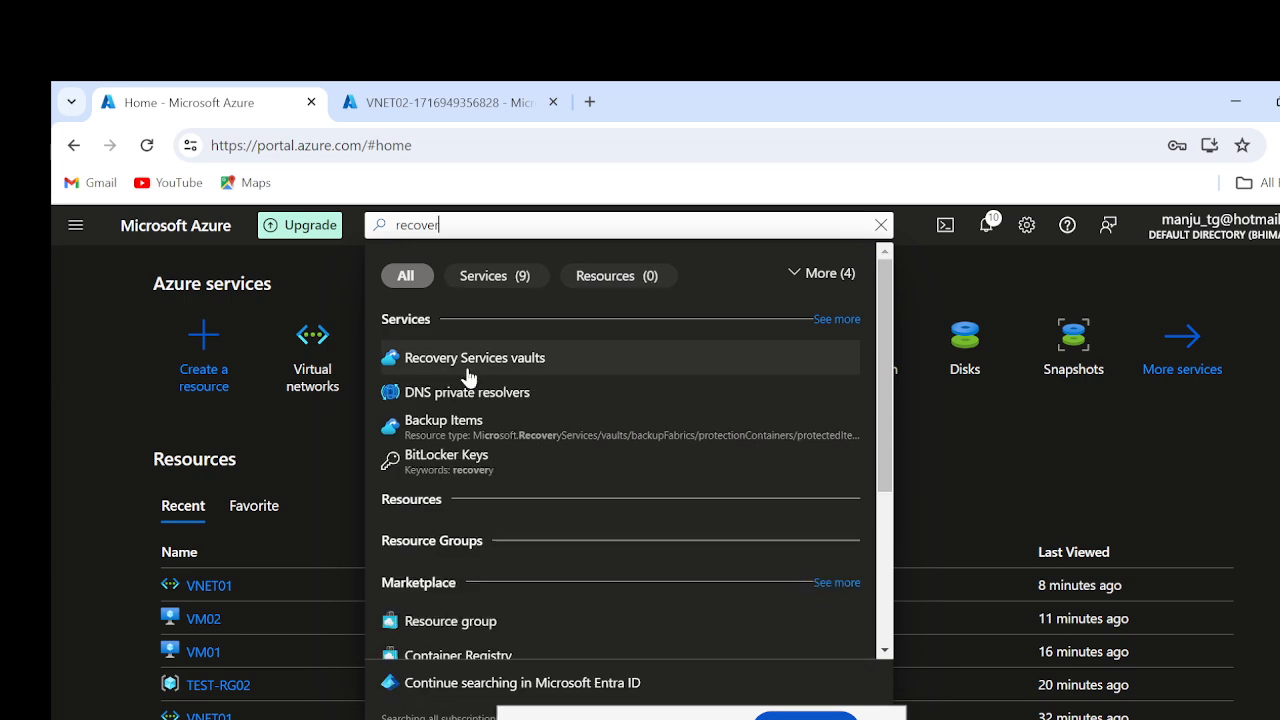
pyautogui.click(468, 373)
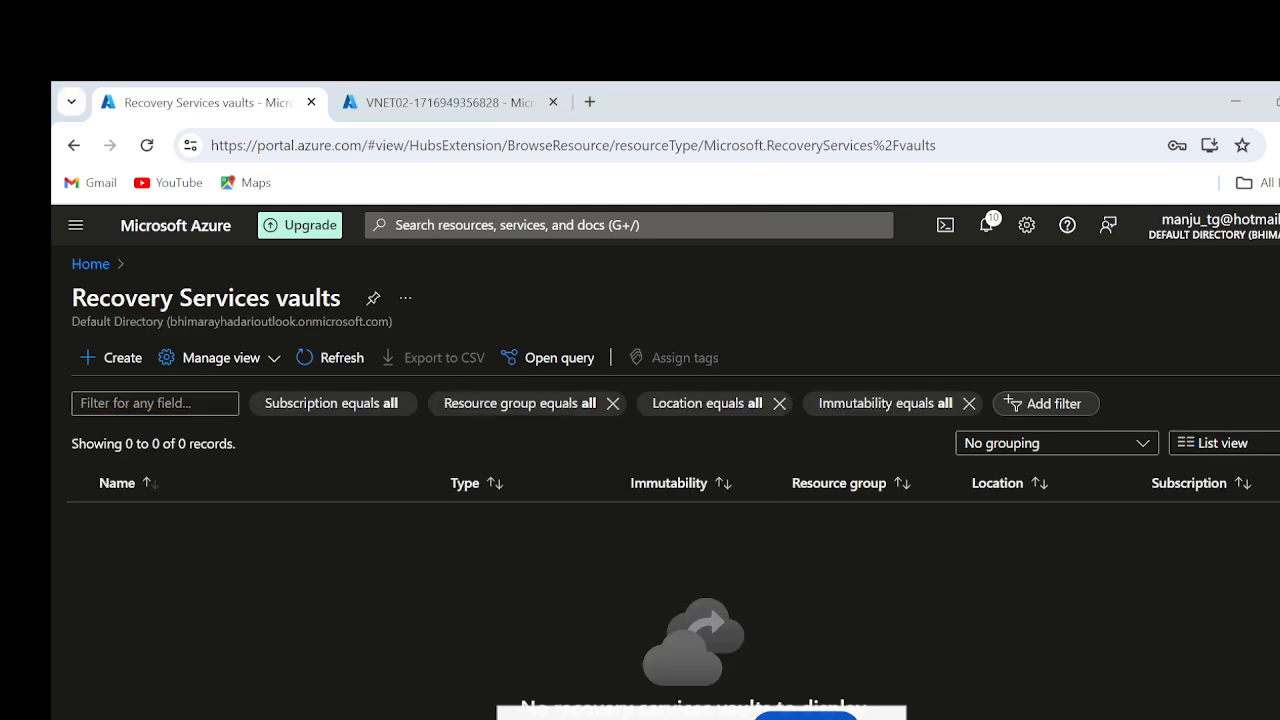
# - Start a new Recovery Services vault named RSV01 in resource group TEST-RG02 and proceed to its redundancy settings
pyautogui.click(127, 369)
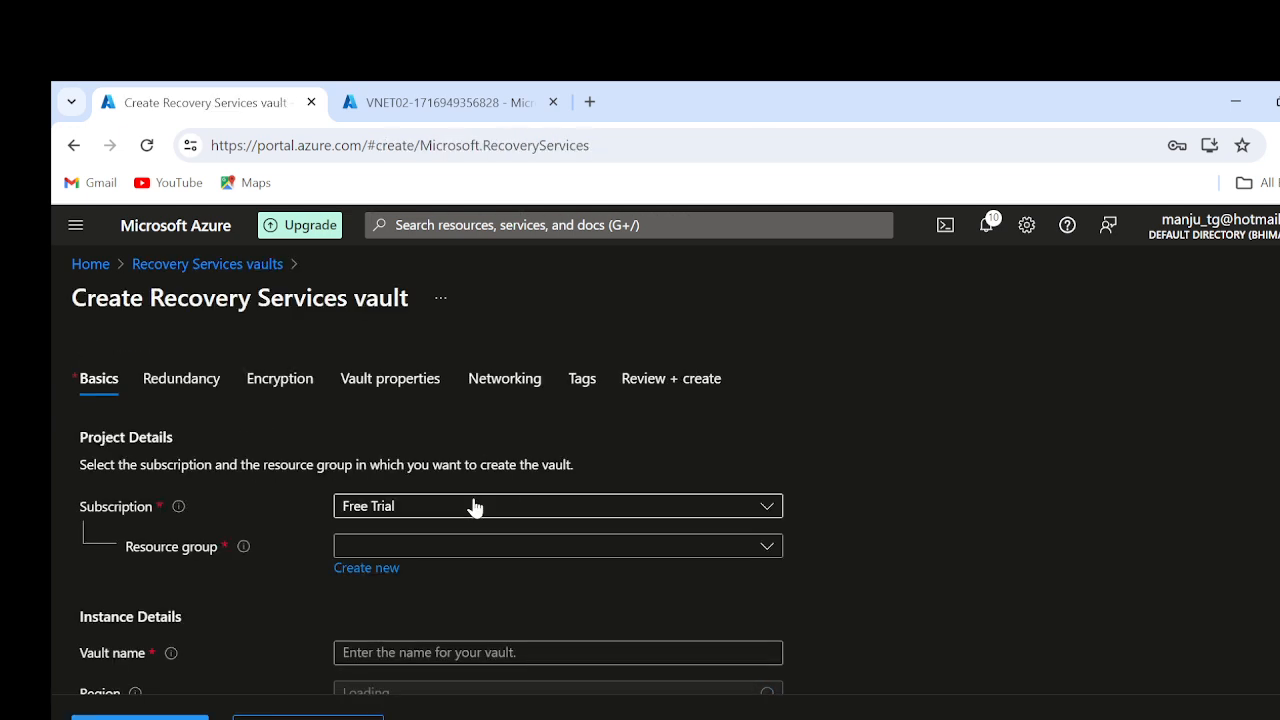
pyautogui.click(448, 550)
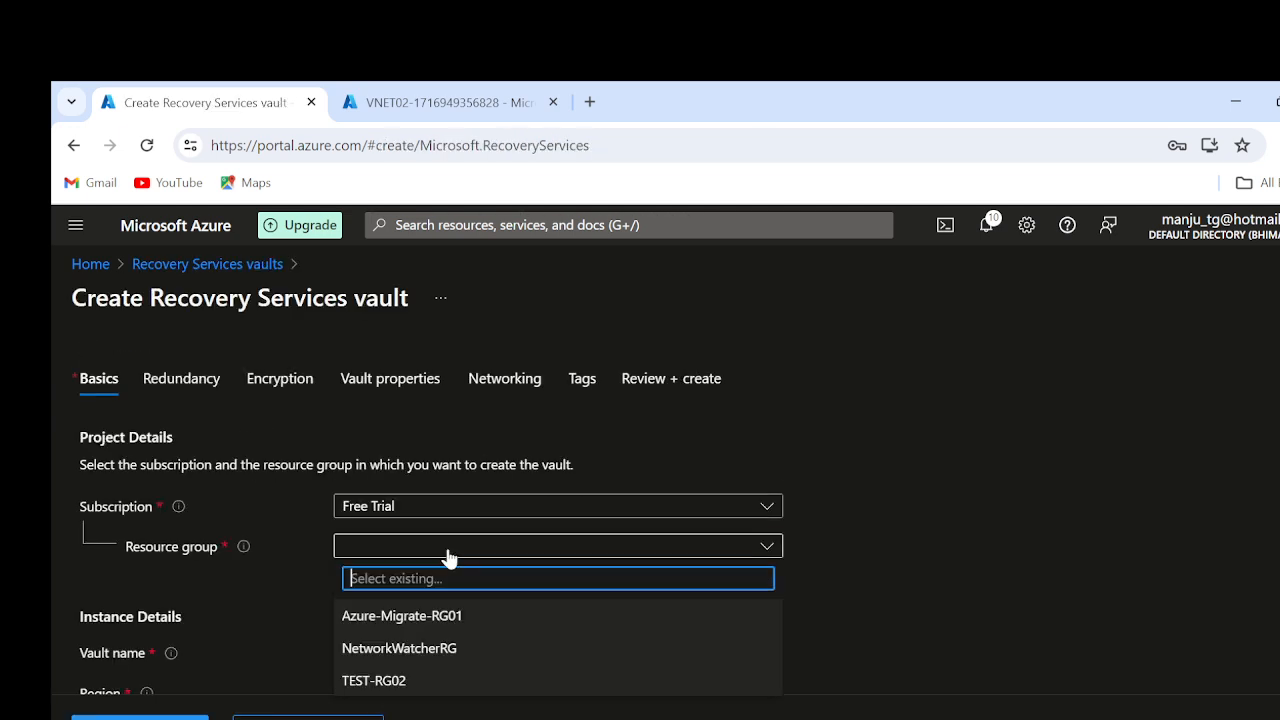
pyautogui.click(401, 677)
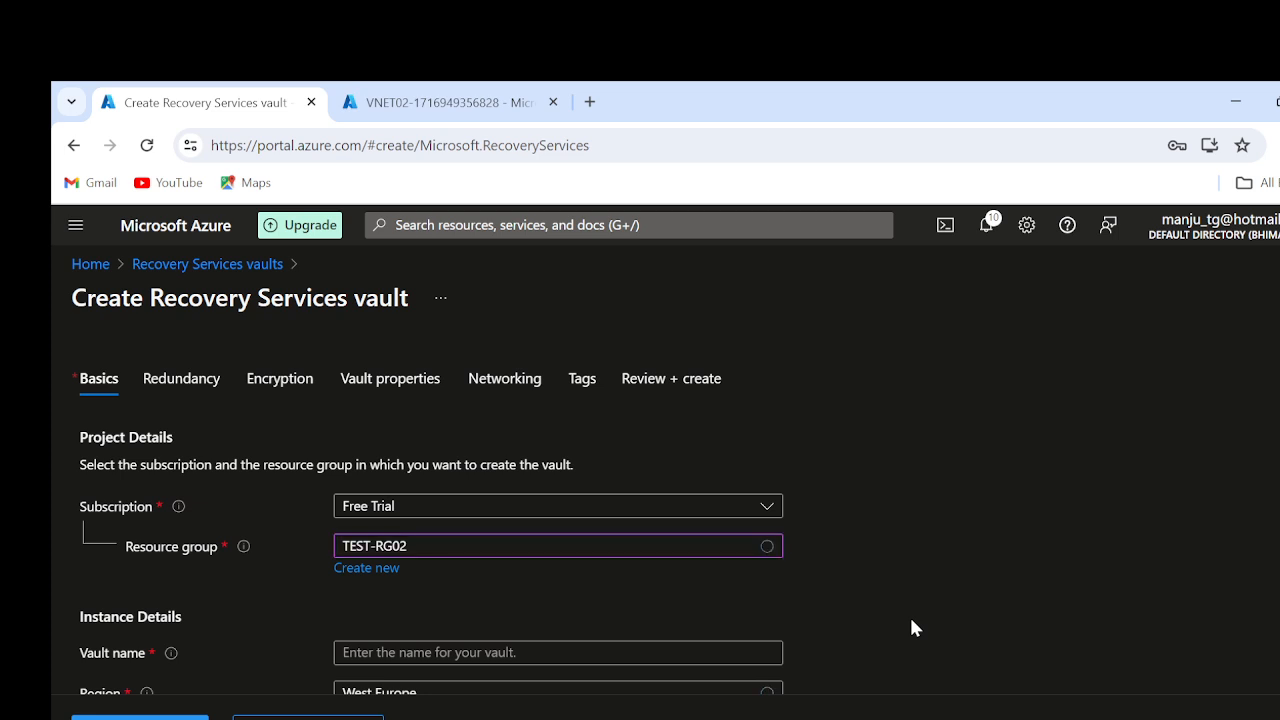
pyautogui.scroll(-2, 911, 626)
pyautogui.click(441, 517)
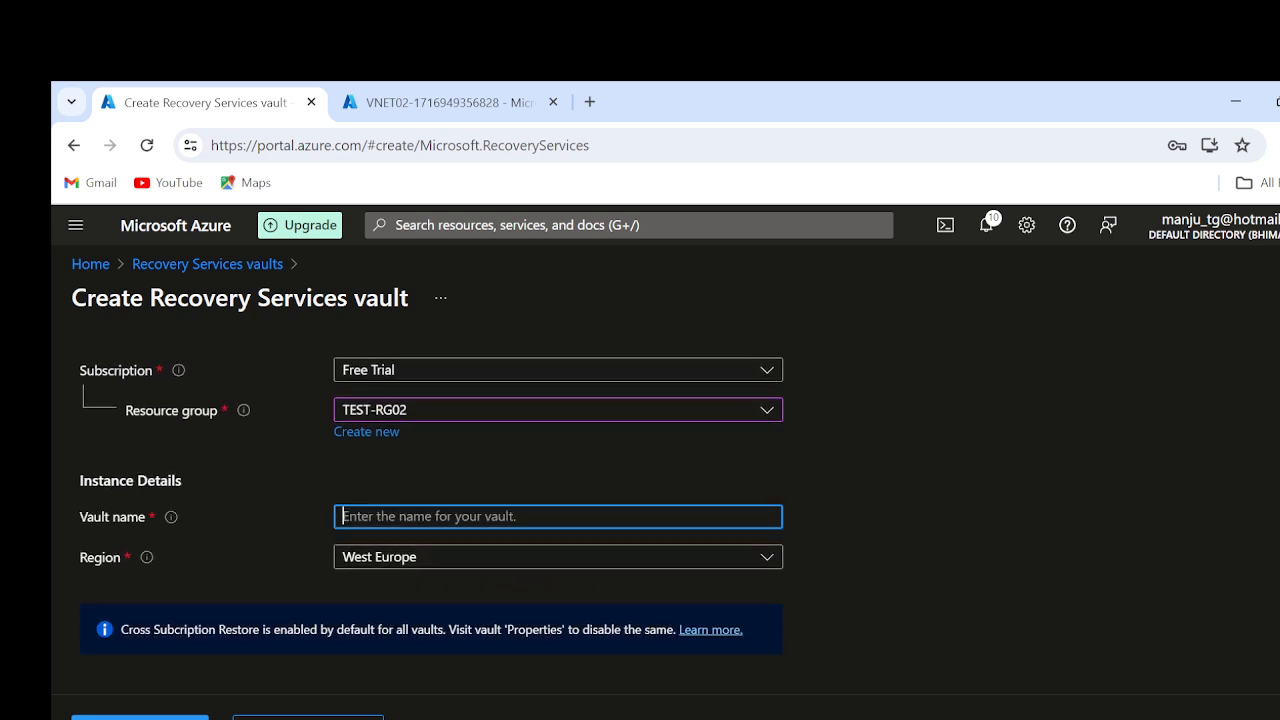
pyautogui.write('RSV01')
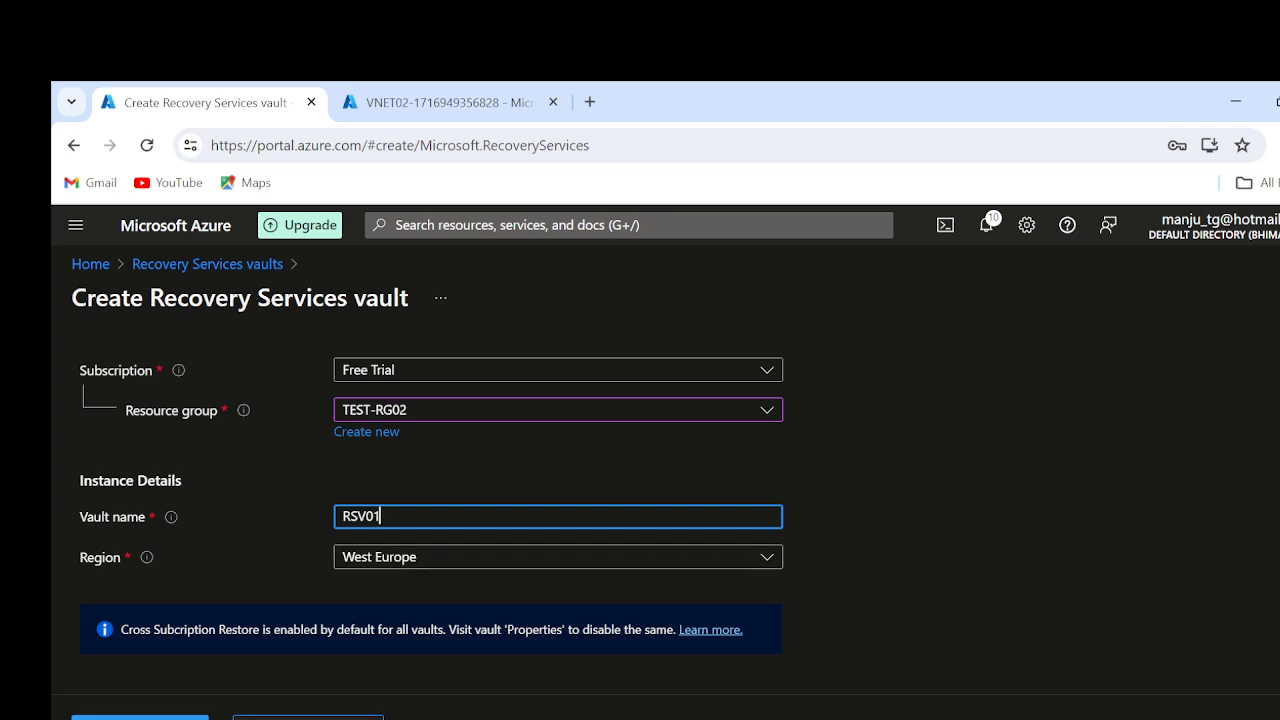
pyautogui.click(308, 718)
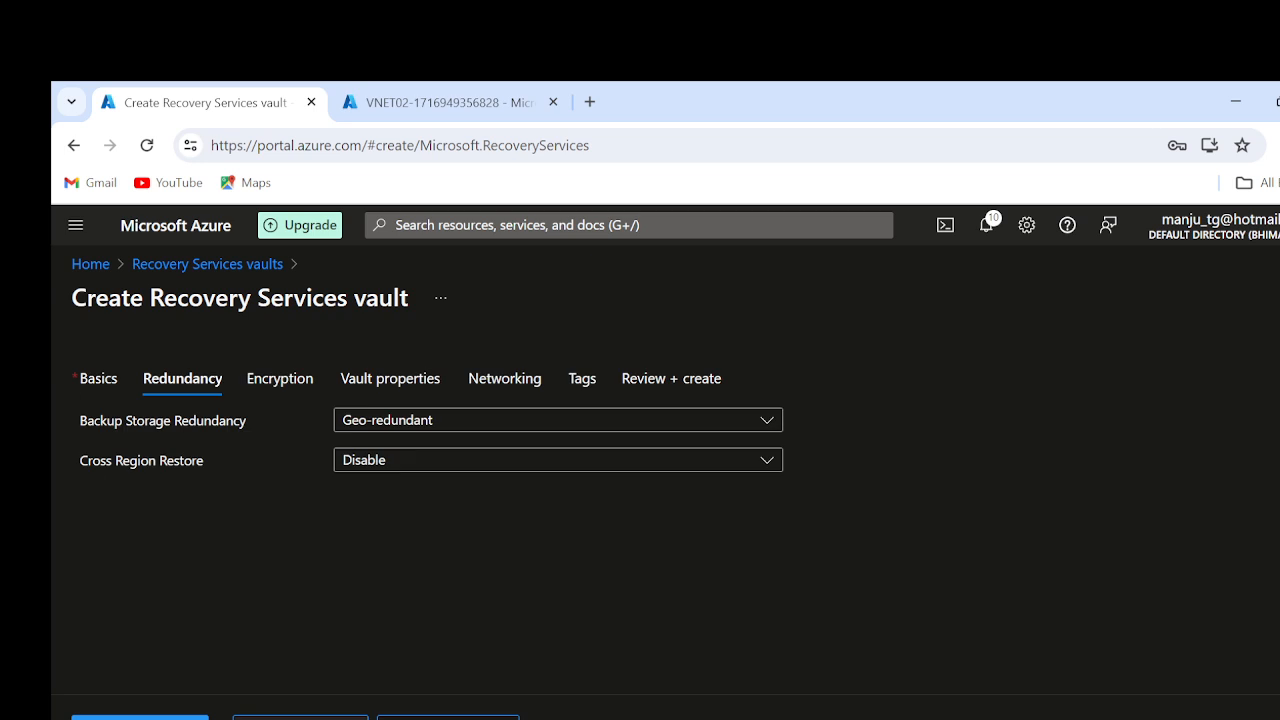
# - Try the Locally-redundant, Zone-redundant and Geo-redundant options for Backup Storage Redundancy and view the Cross Region Restore choices
pyautogui.click(534, 427)
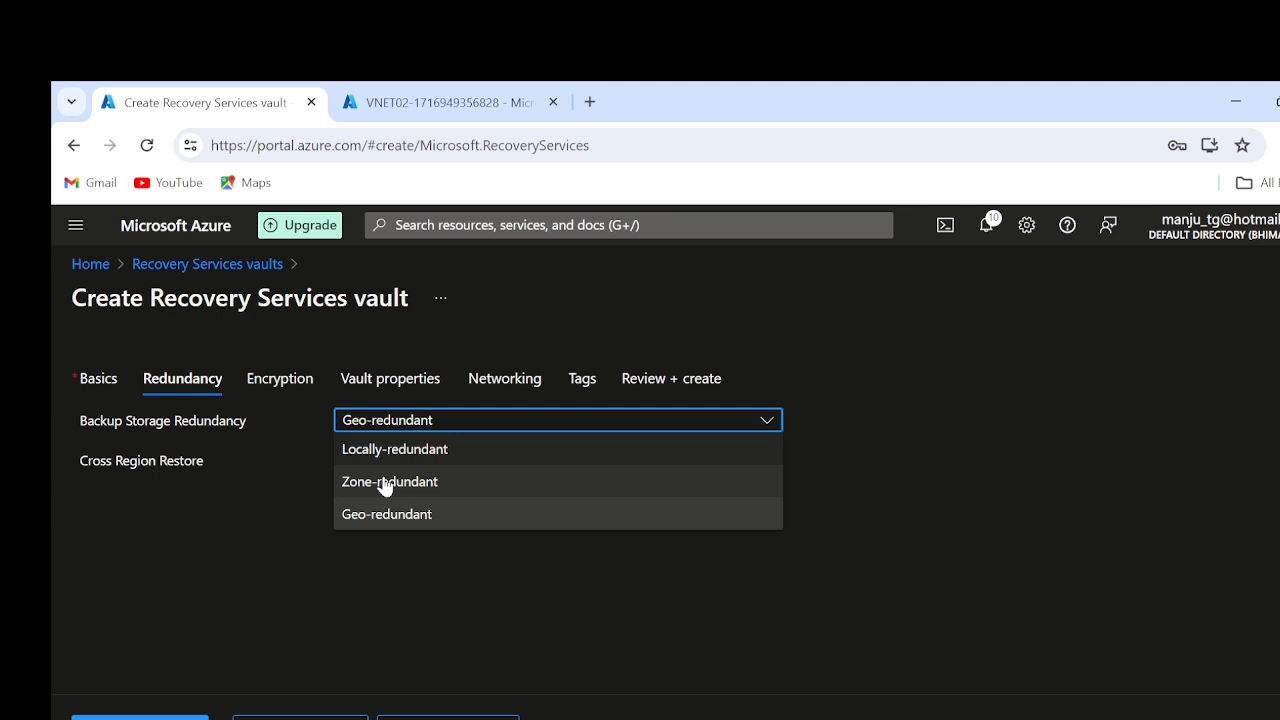
pyautogui.click(1124, 605)
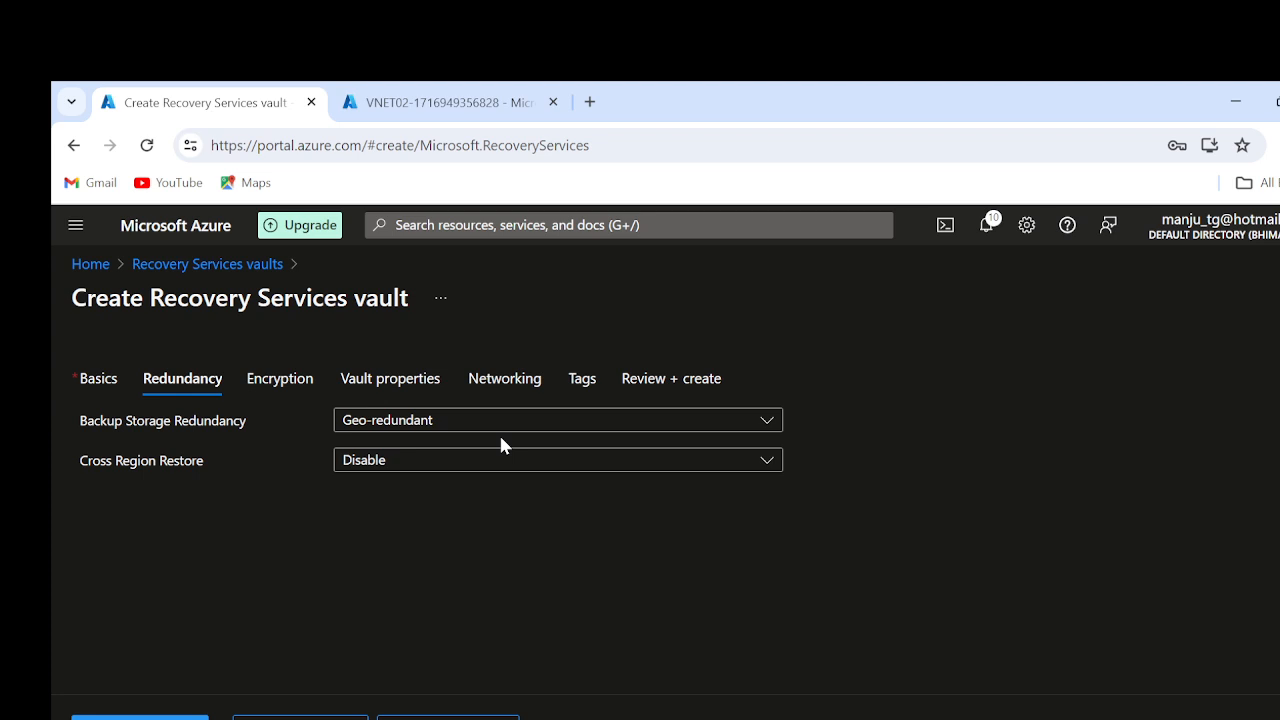
pyautogui.click(464, 428)
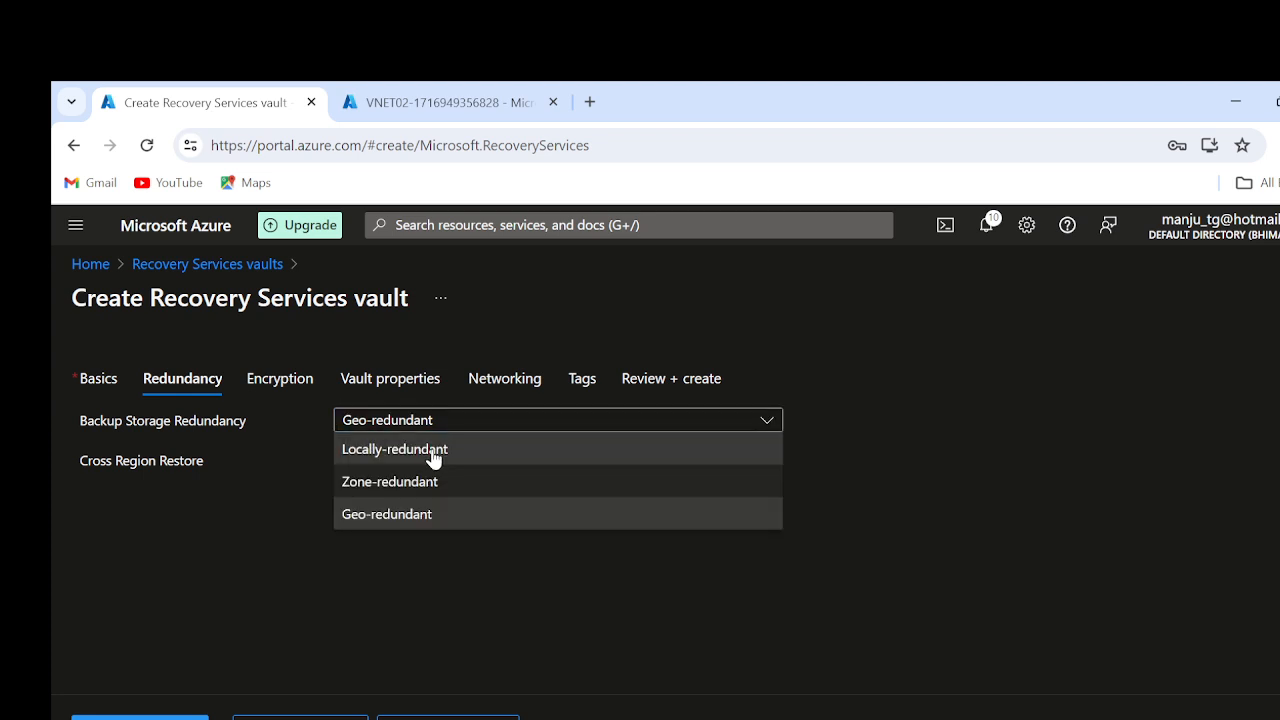
pyautogui.click(433, 452)
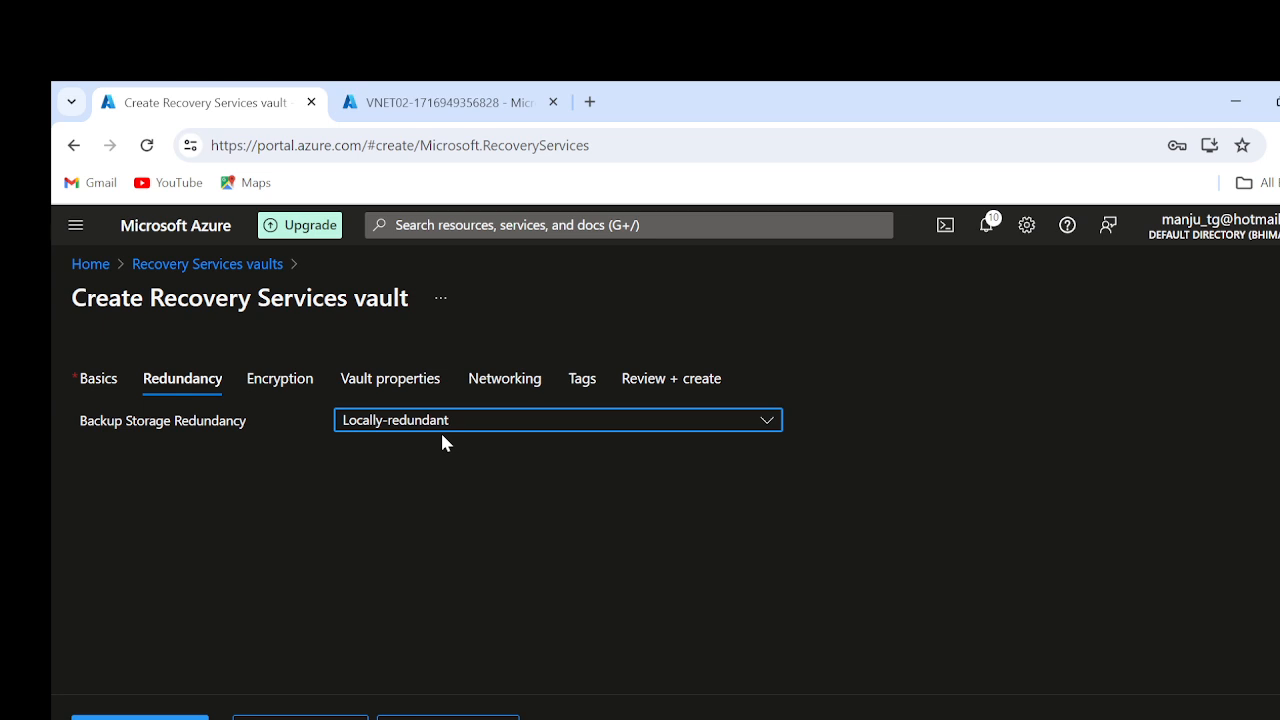
pyautogui.click(412, 426)
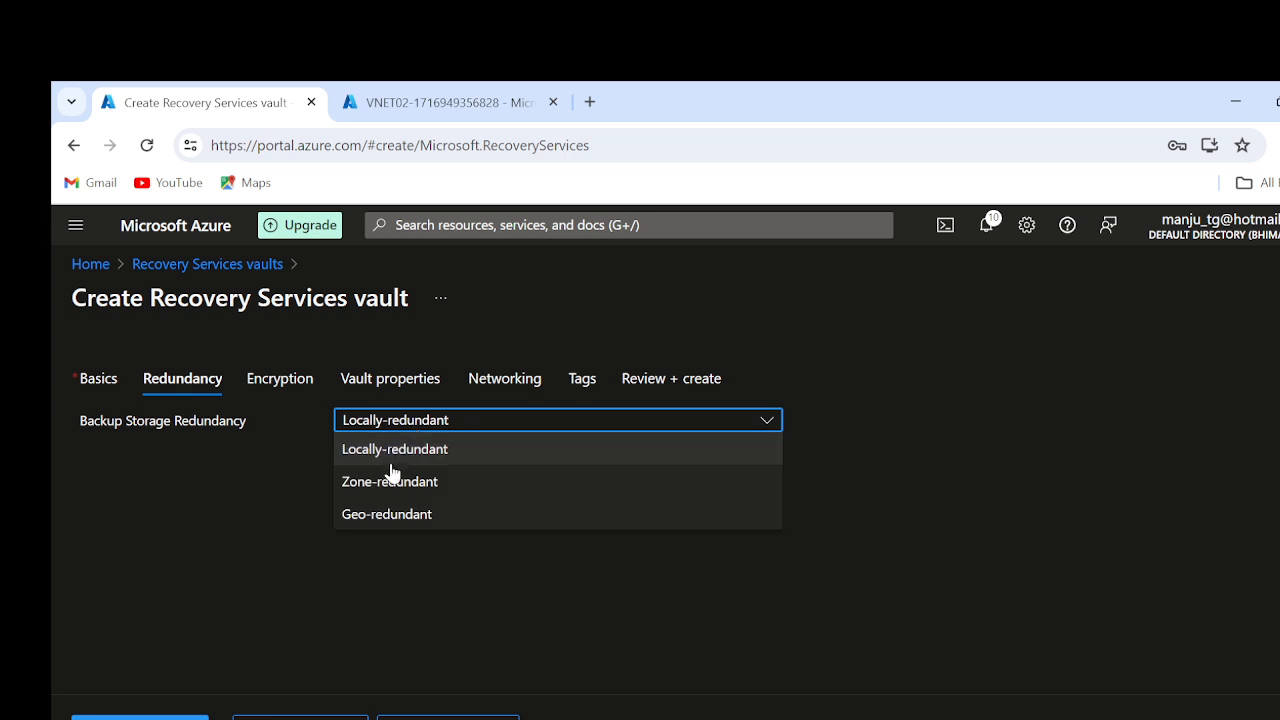
pyautogui.click(385, 484)
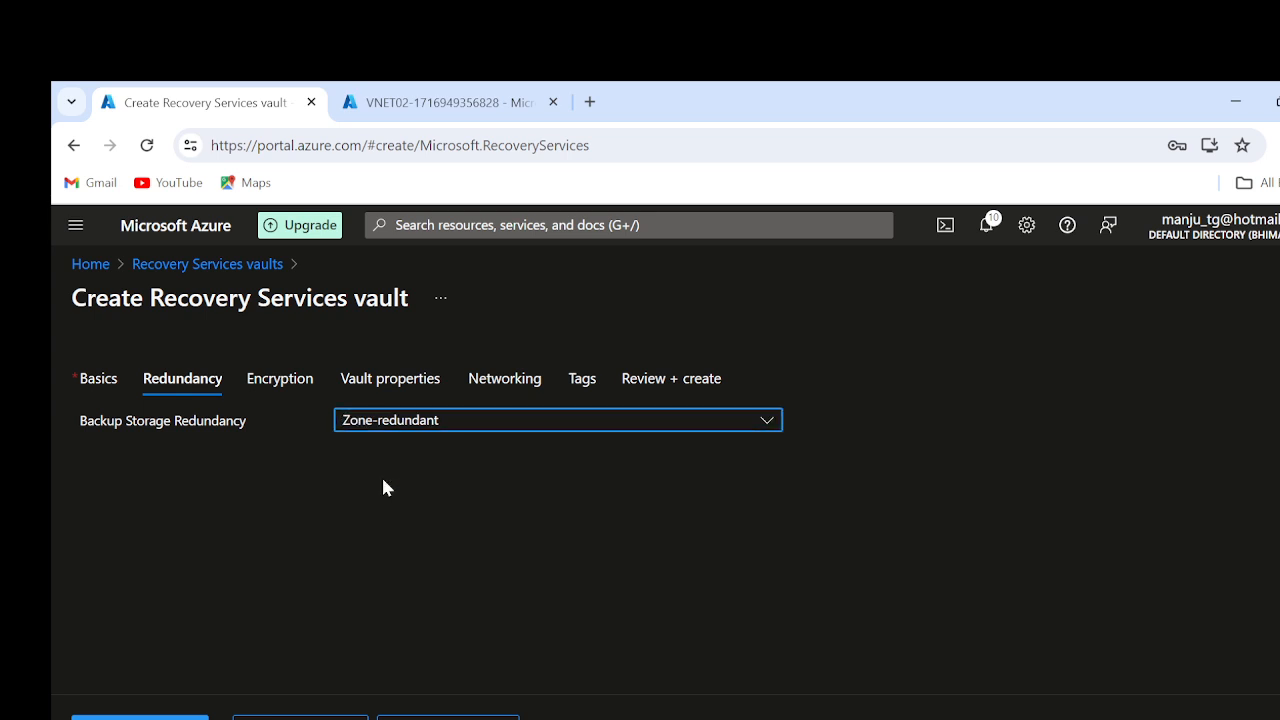
pyautogui.click(490, 428)
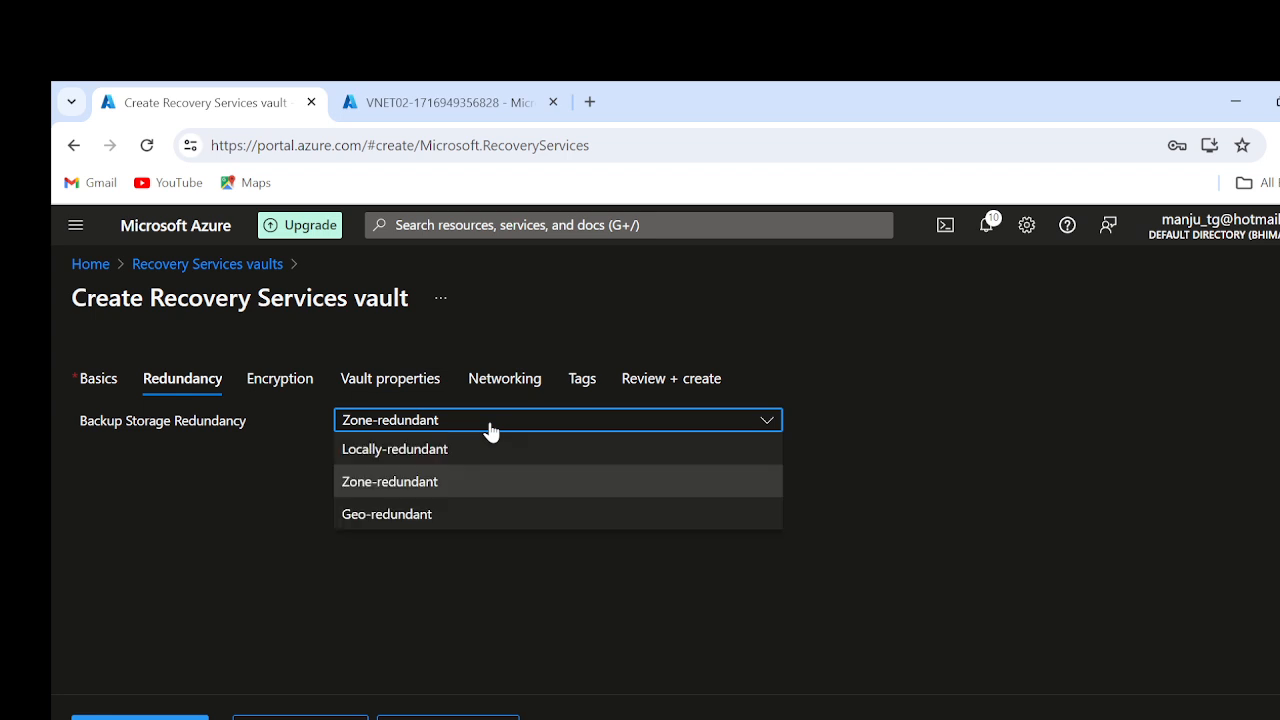
pyautogui.click(409, 524)
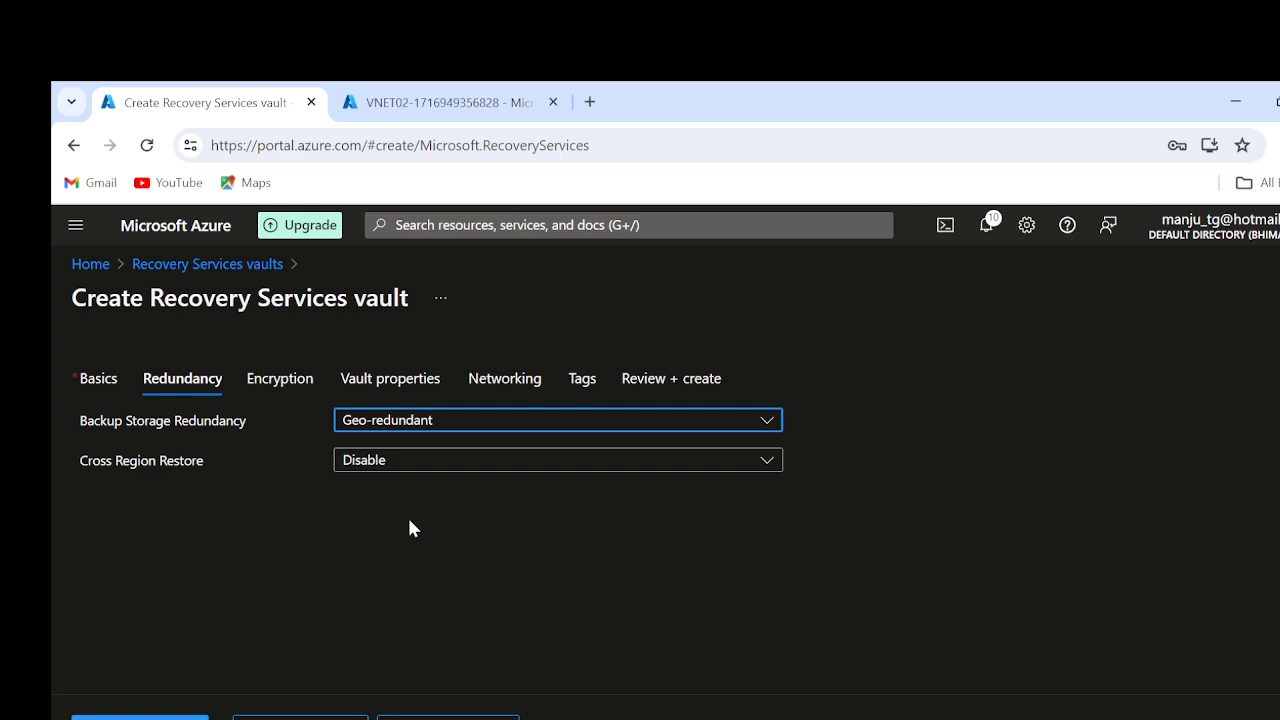
pyautogui.click(412, 466)
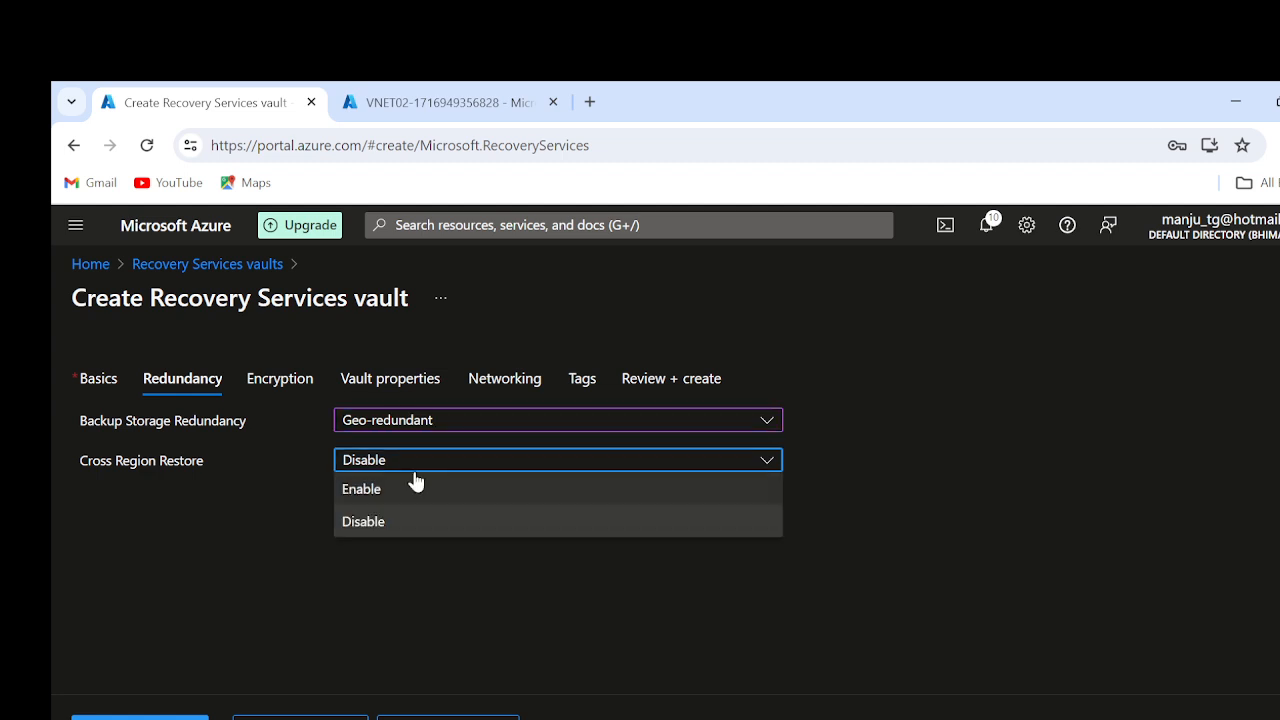
pyautogui.click(419, 474)
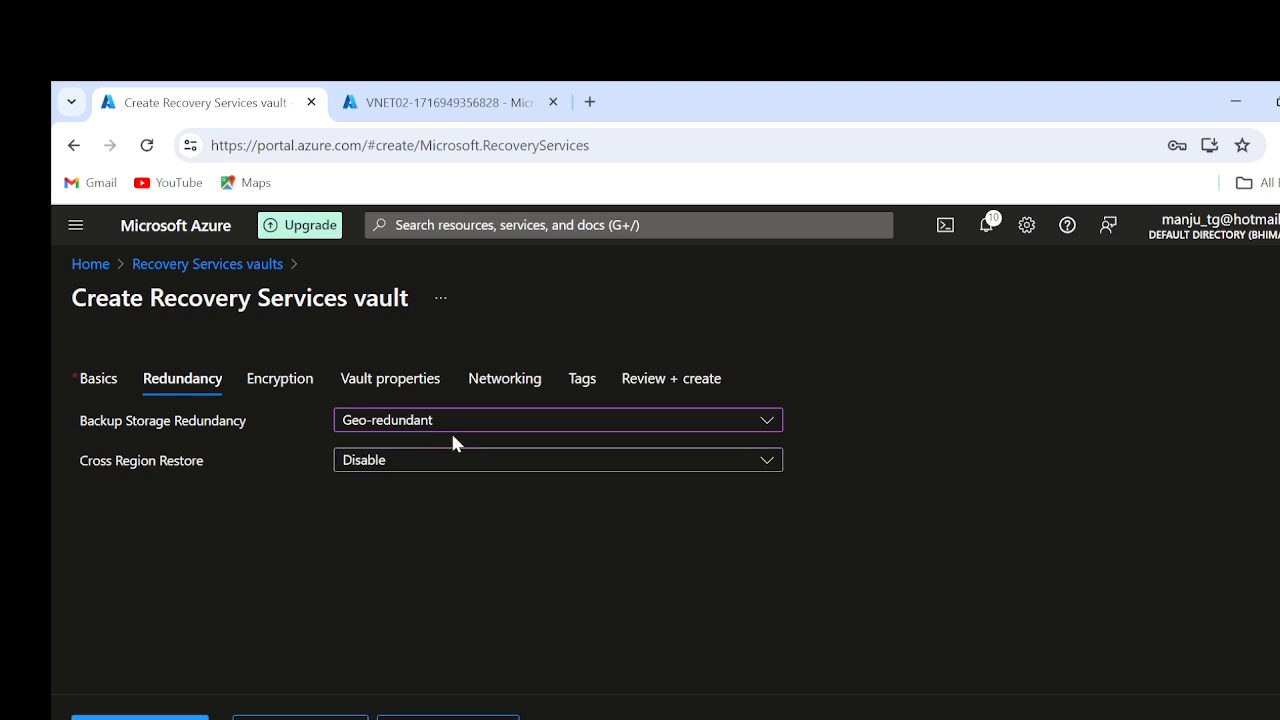
# - Set Backup Storage Redundancy to Zone-redundant and proceed to the encryption settings
pyautogui.click(437, 432)
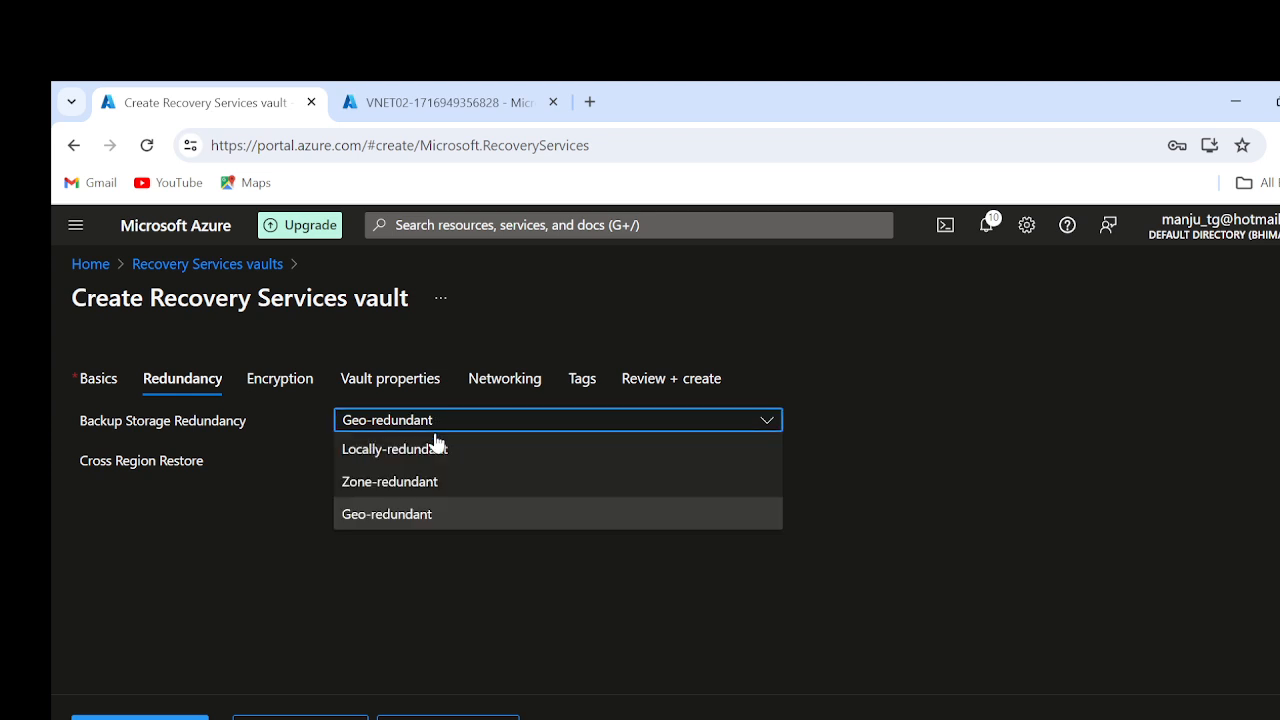
pyautogui.click(409, 483)
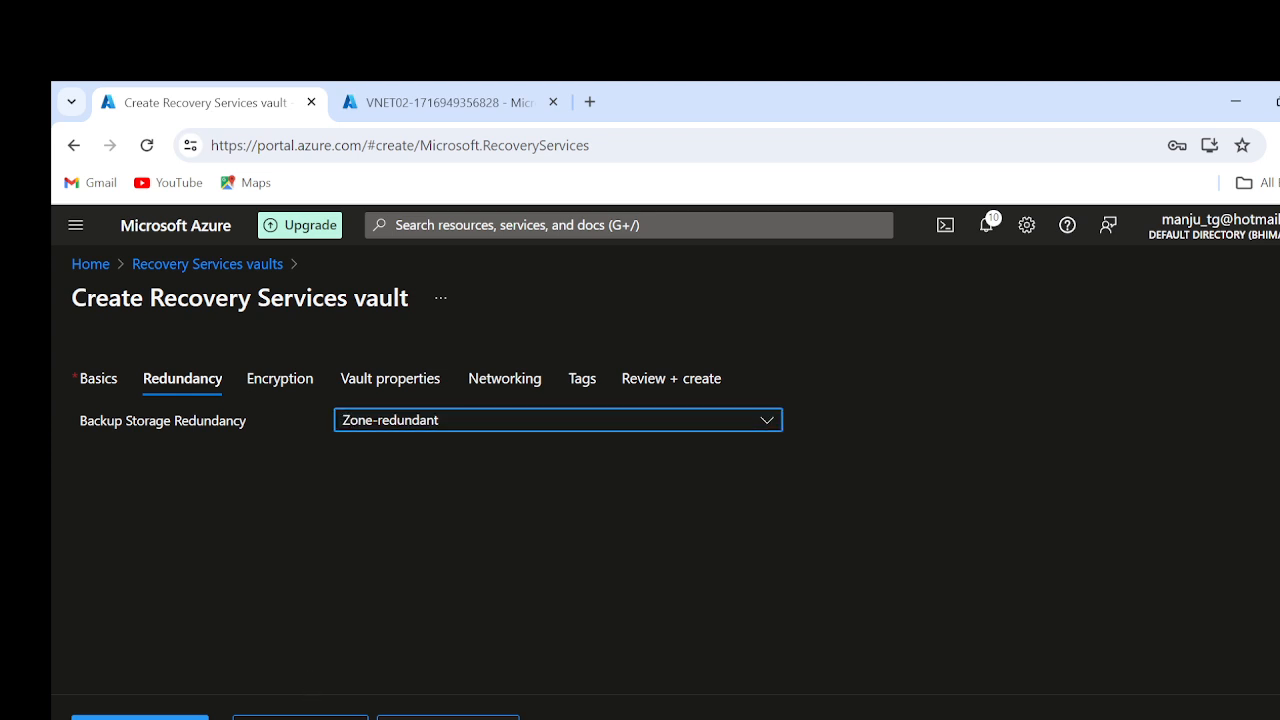
pyautogui.click(448, 718)
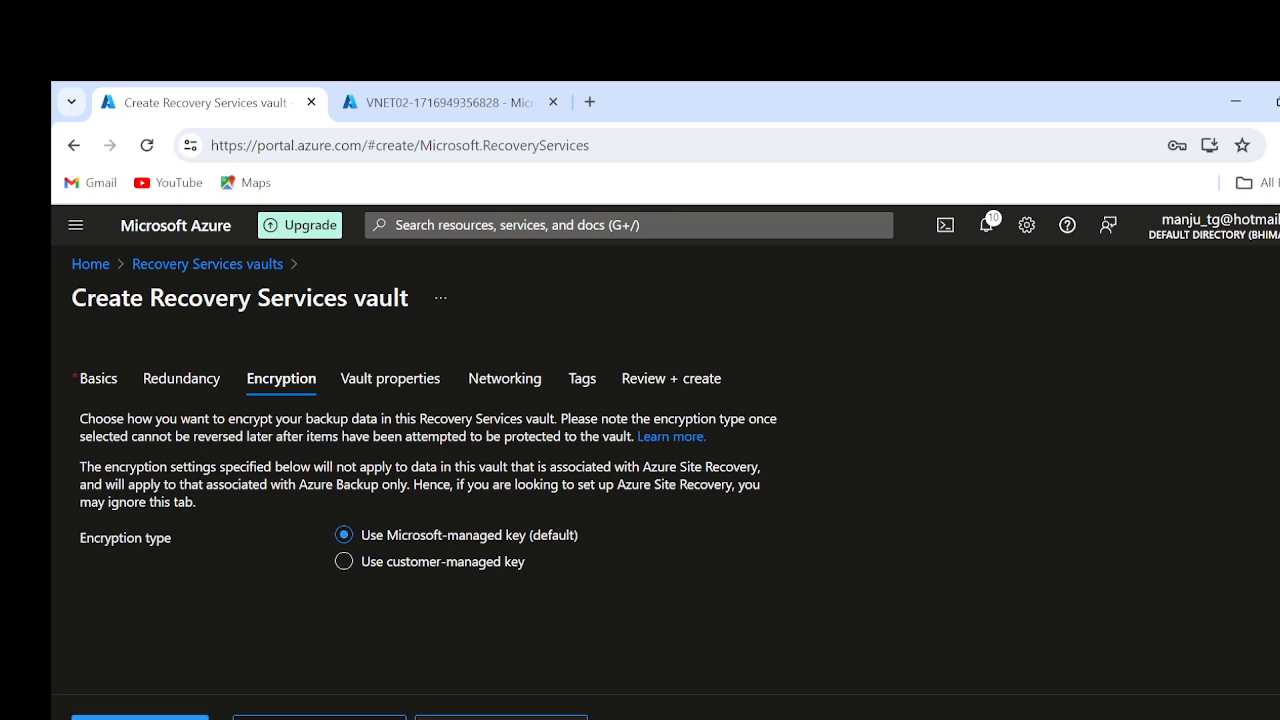
# - Accept the default encryption, vault properties, networking and tag settings, then review and create the vault
pyautogui.click(448, 718)
pyautogui.click(478, 718)
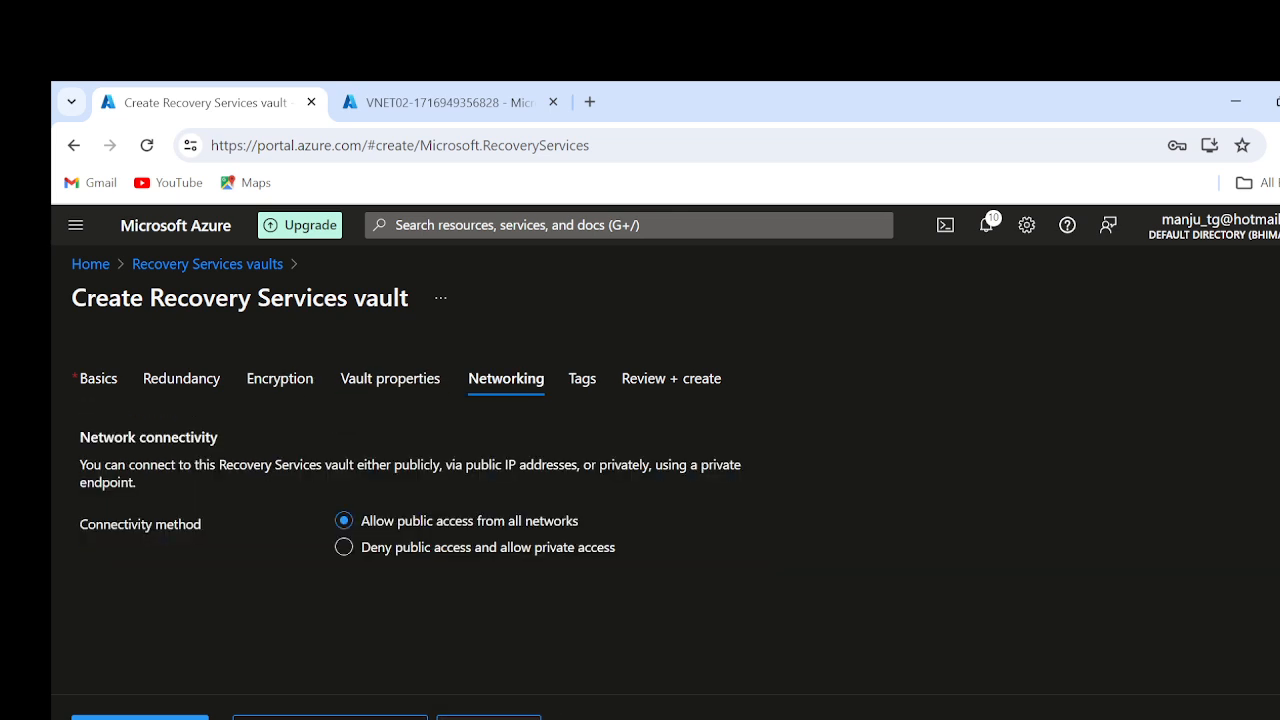
pyautogui.click(488, 718)
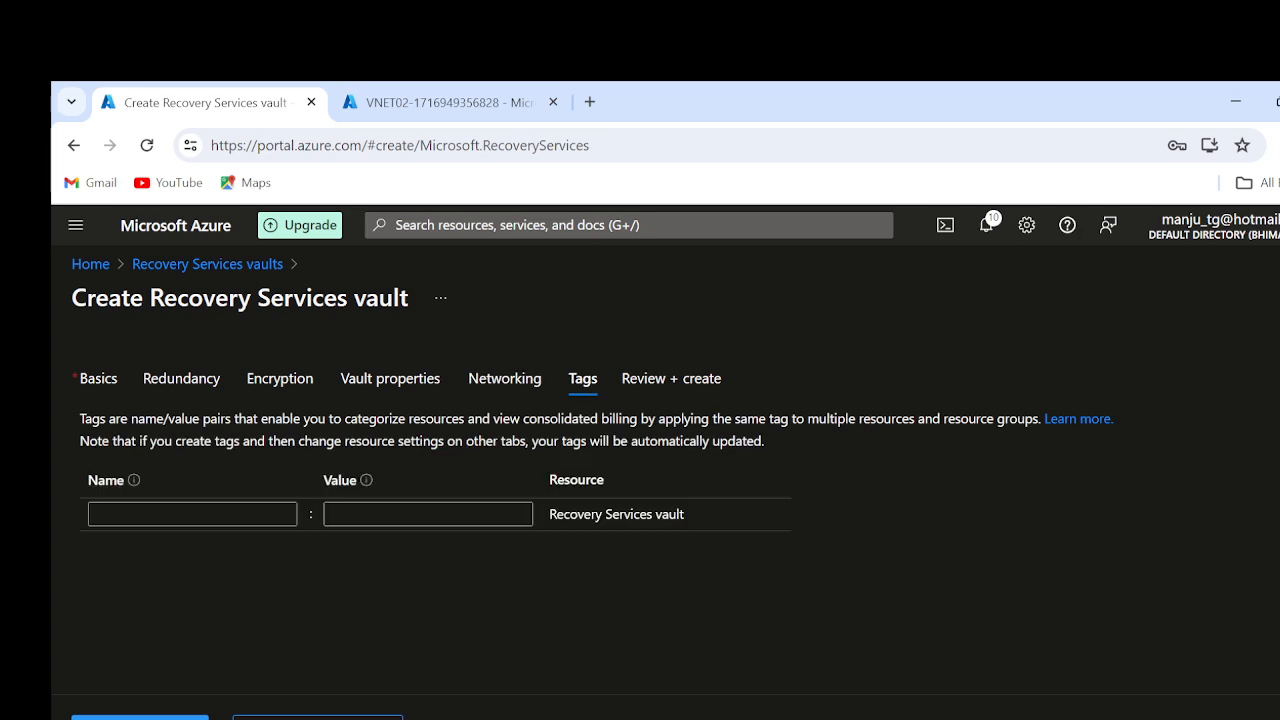
pyautogui.click(140, 718)
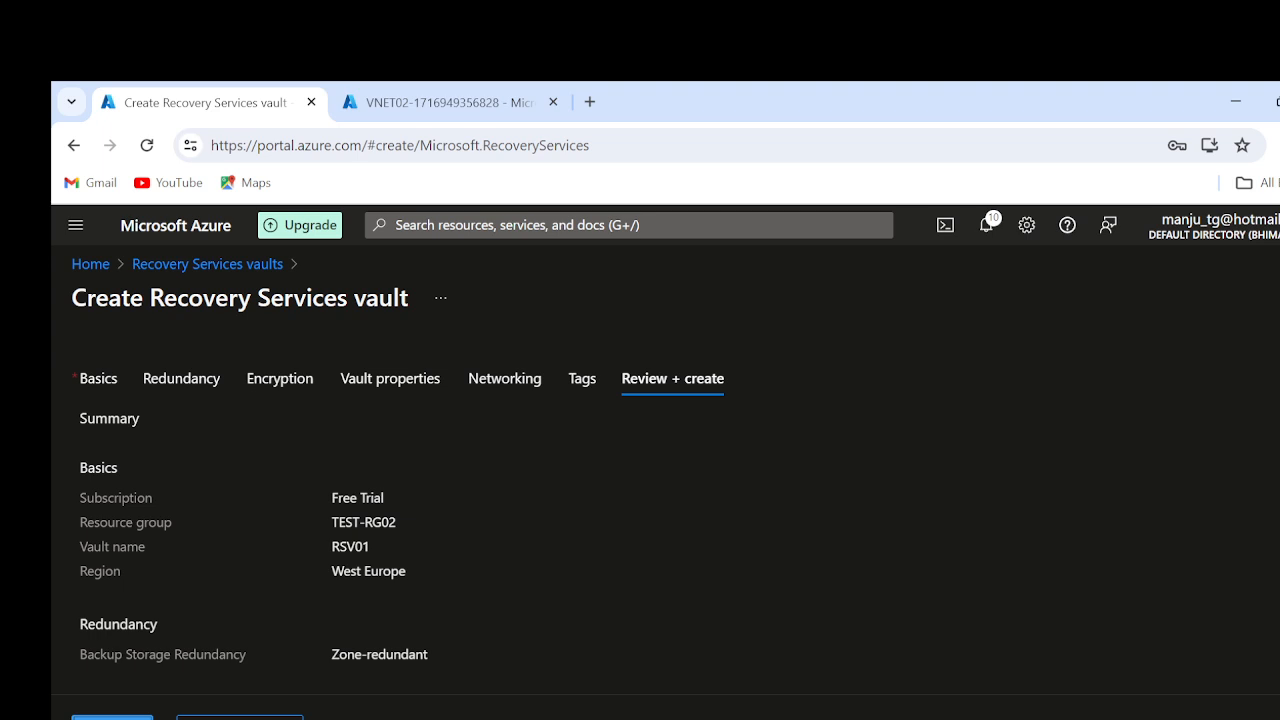
pyautogui.click(128, 718)
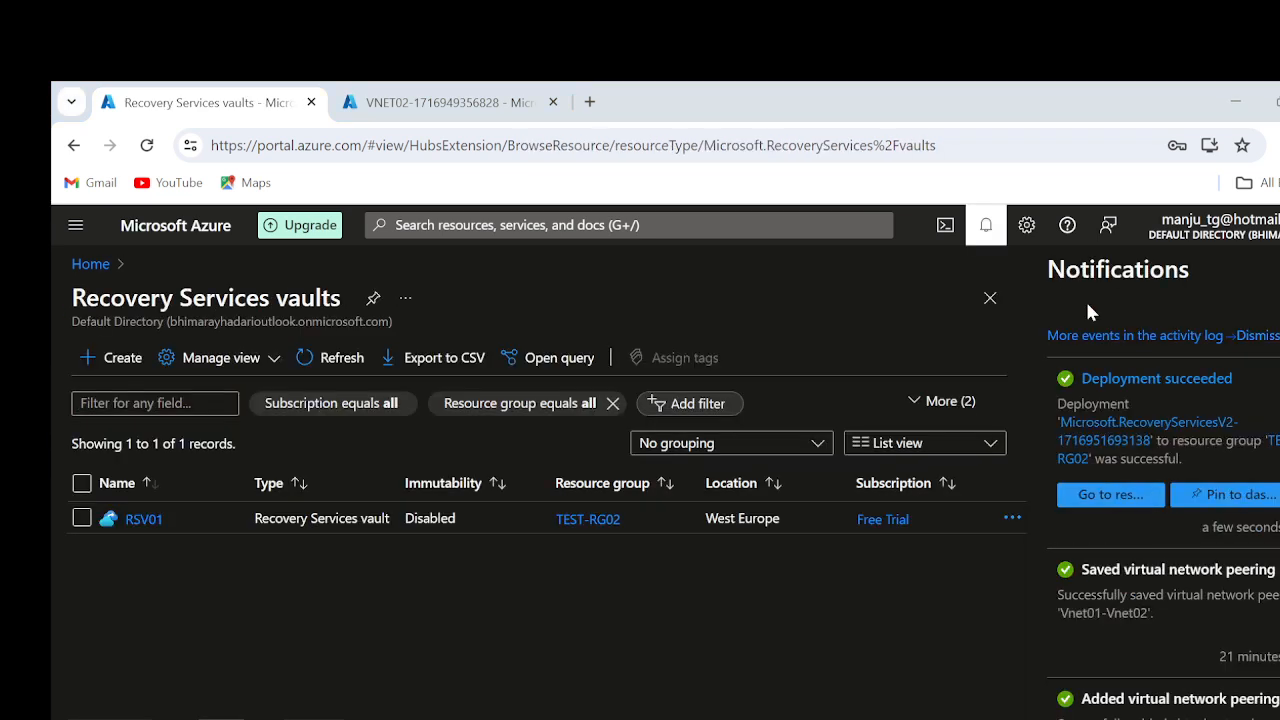
# - Open the newly deployed RSV01 vault from its deployment notification and close the notifications
pyautogui.click(1099, 497)
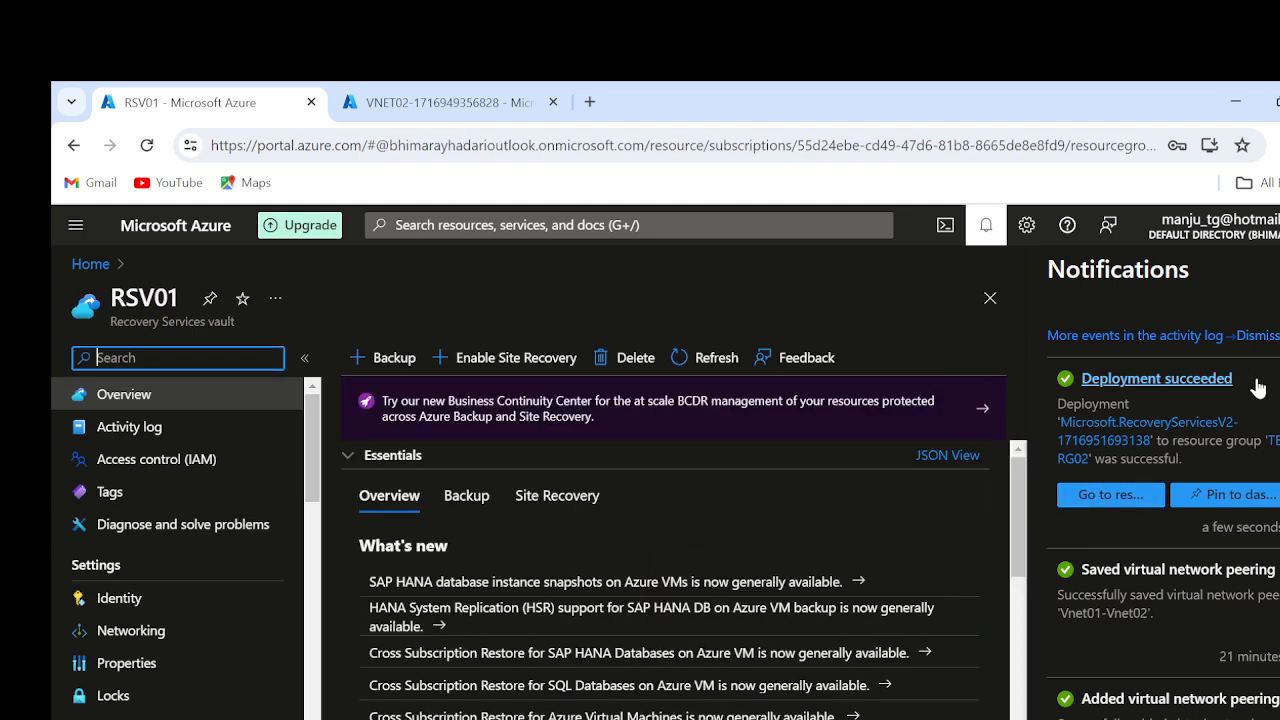
pyautogui.click(989, 237)
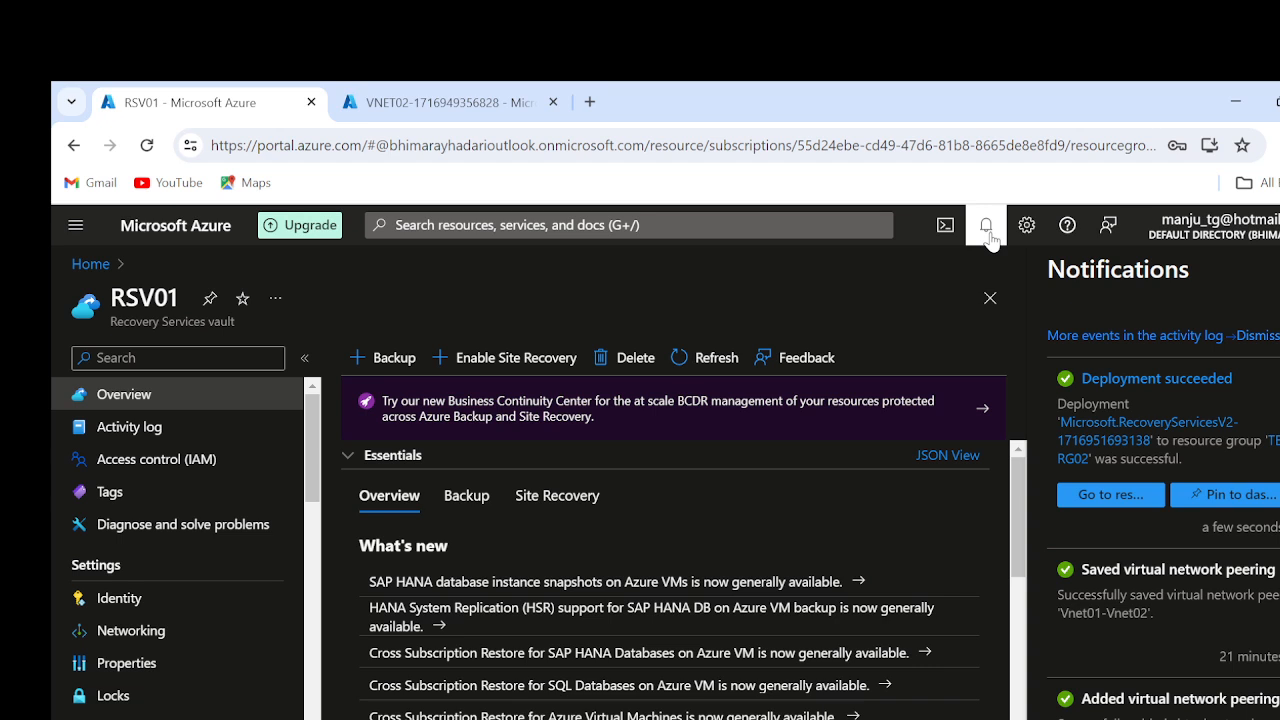
pyautogui.click(988, 228)
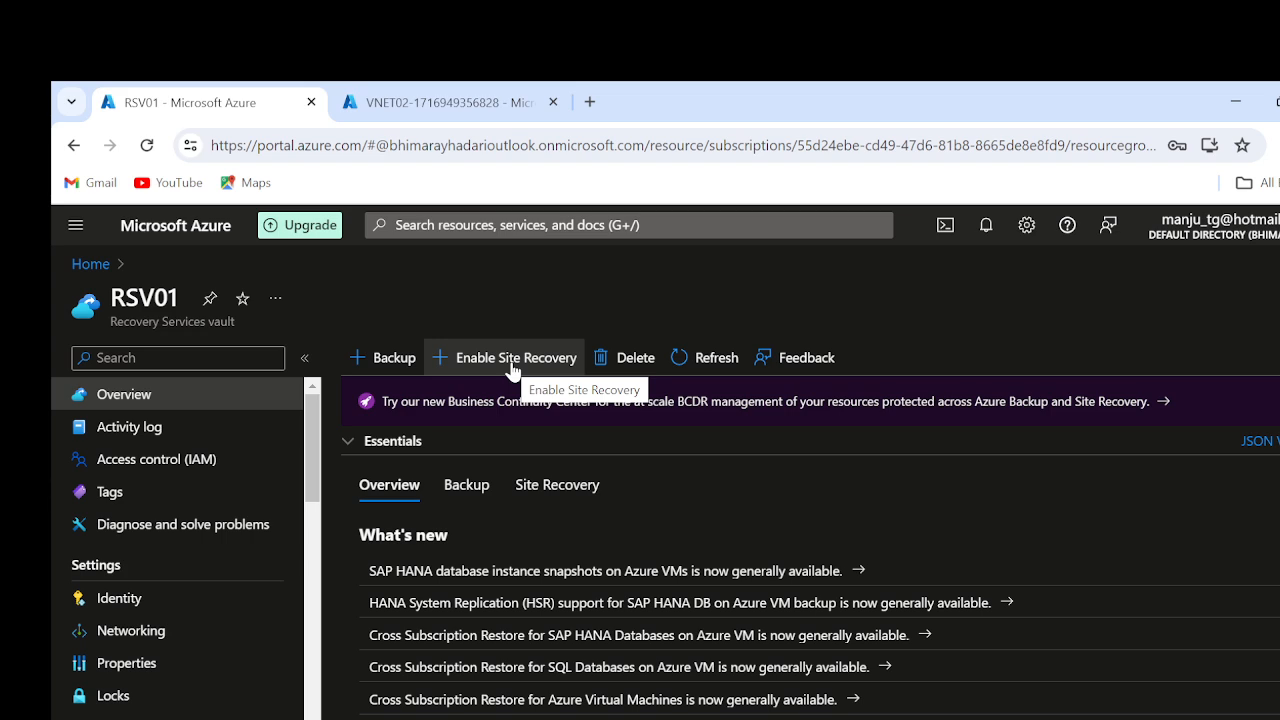
# - View the RSV01 vault's backup monitoring overview and open its Backup configuration page under Getting started
pyautogui.click(483, 490)
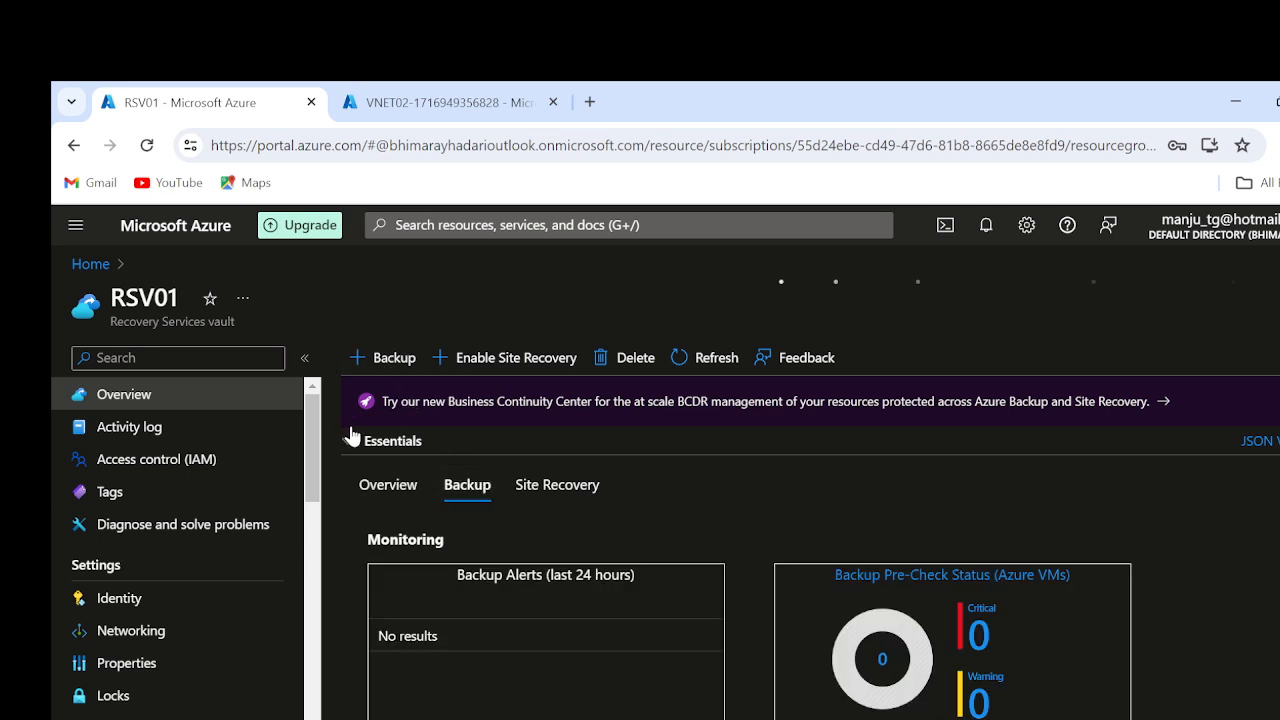
pyautogui.moveTo(318, 483); pyautogui.dragTo(313, 565)
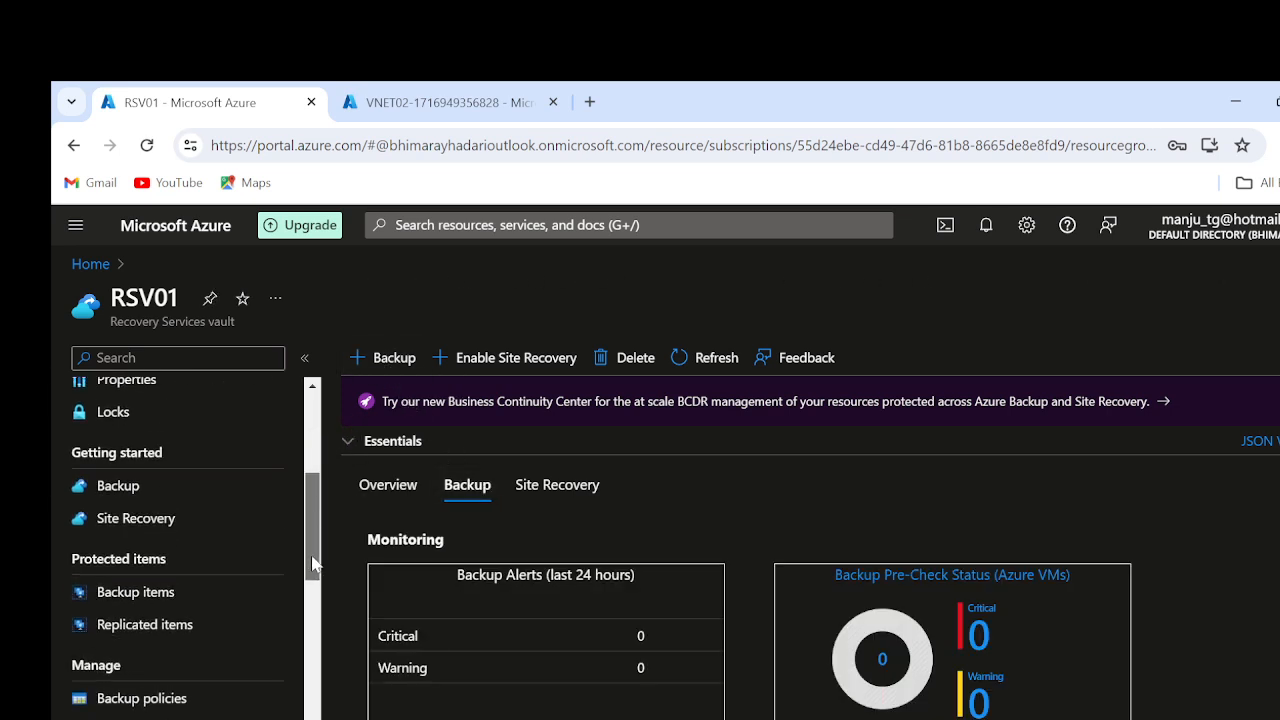
pyautogui.click(101, 486)
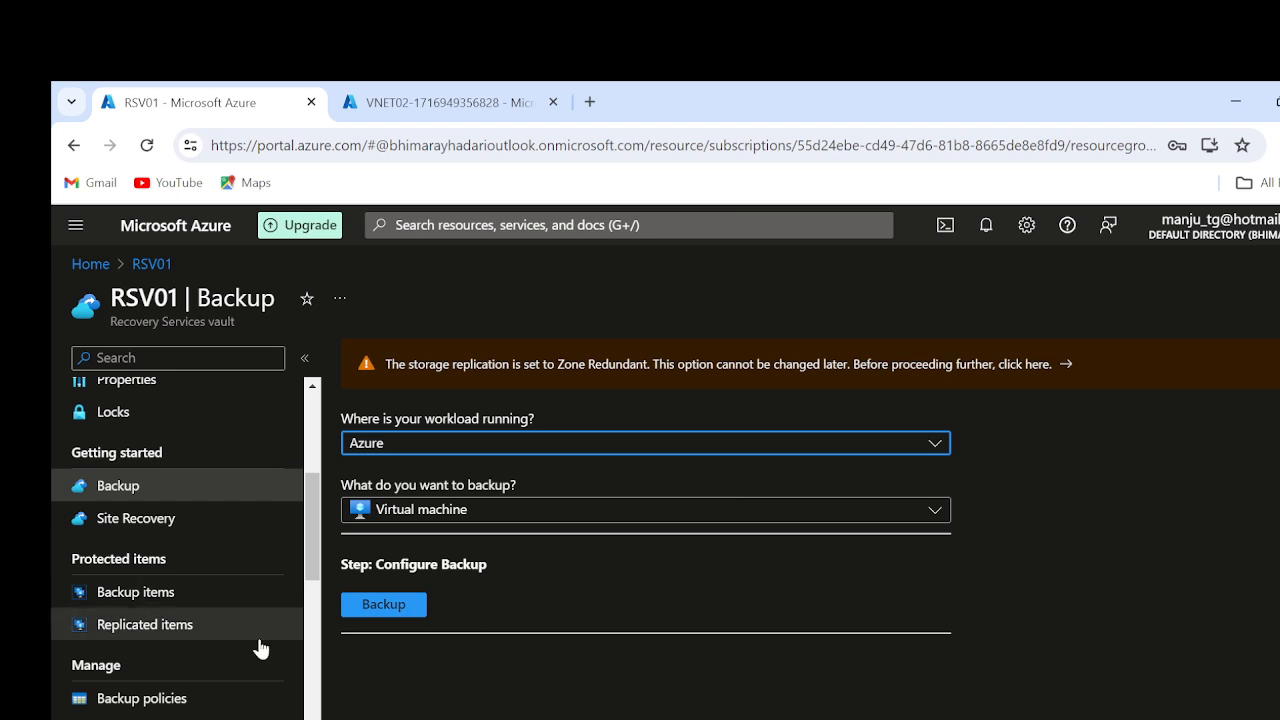
# - Start a new backup policy of type Azure Virtual Machine from the vault's backup policies
pyautogui.click(128, 700)
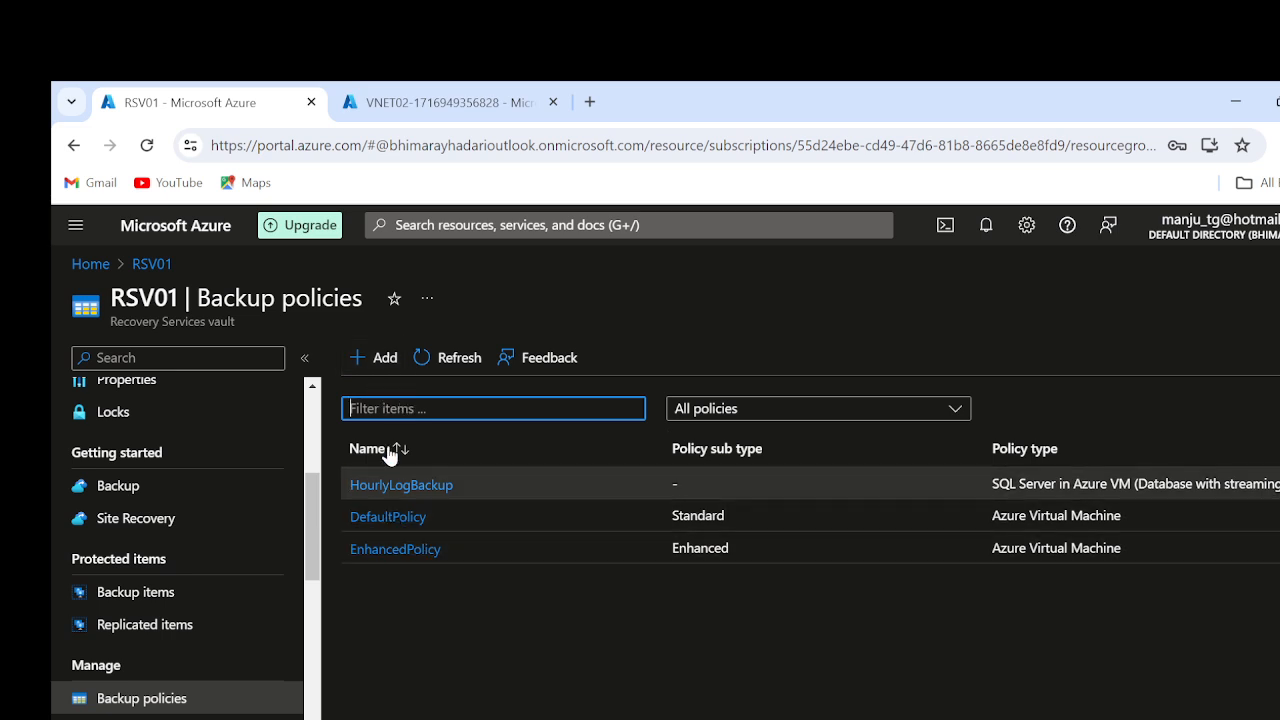
pyautogui.click(378, 360)
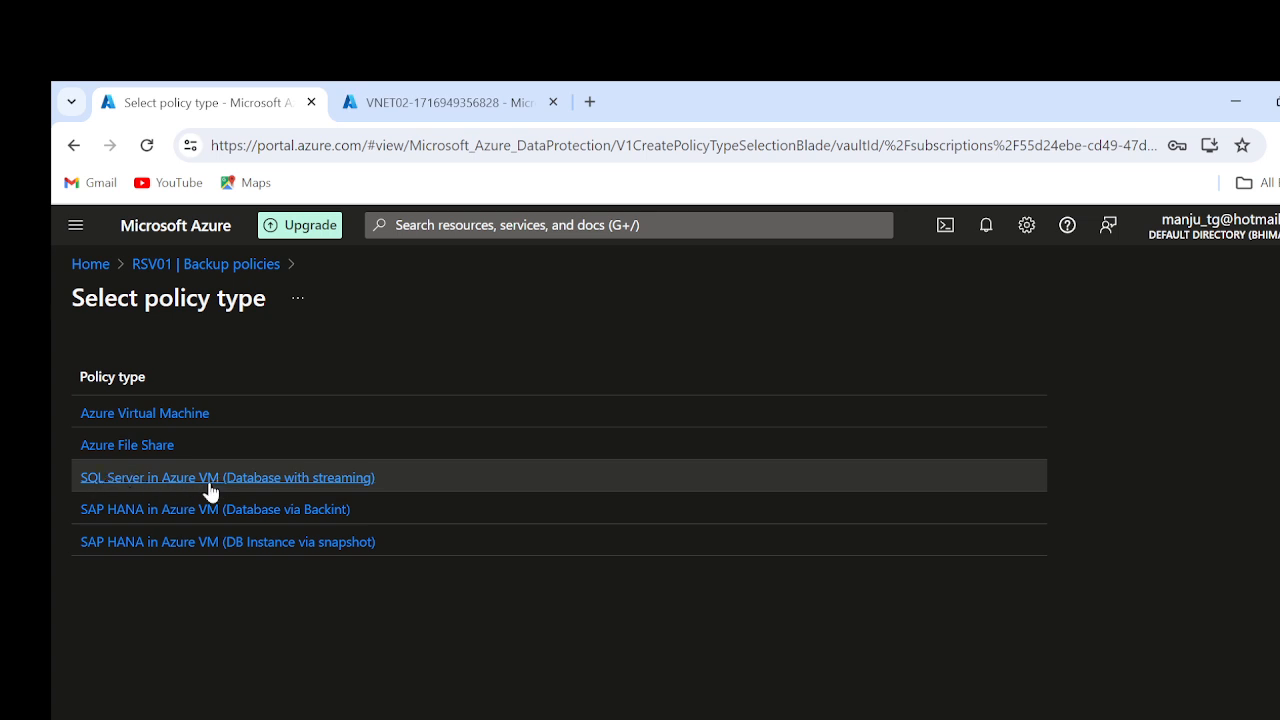
pyautogui.click(126, 413)
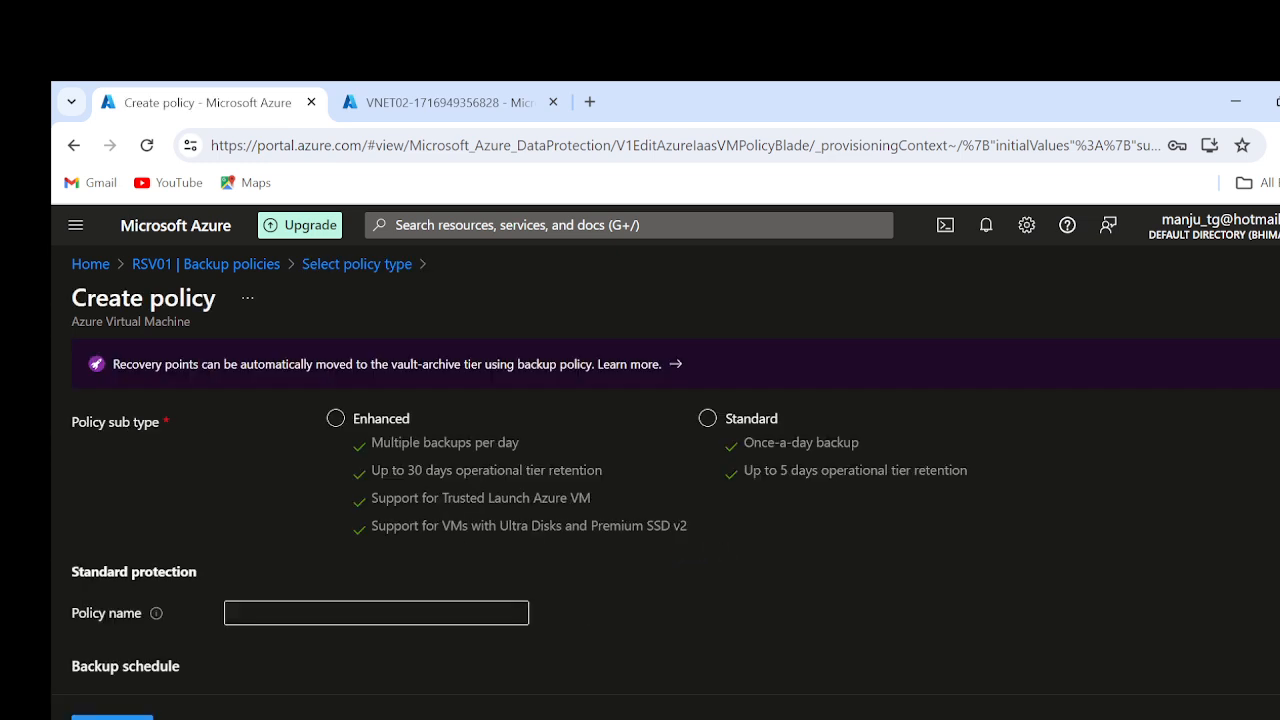
# - Name the new backup policy AZ-BACKUP-POLICY01
pyautogui.click(380, 613)
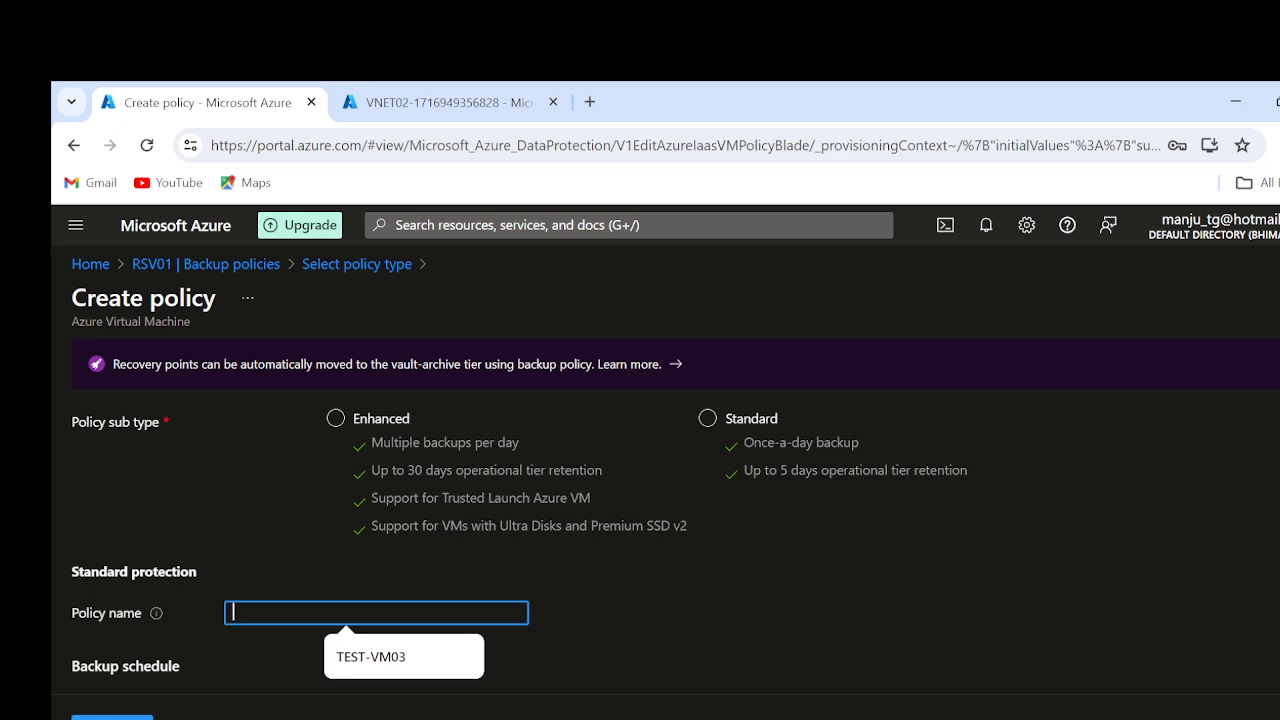
pyautogui.write('AZ-B')
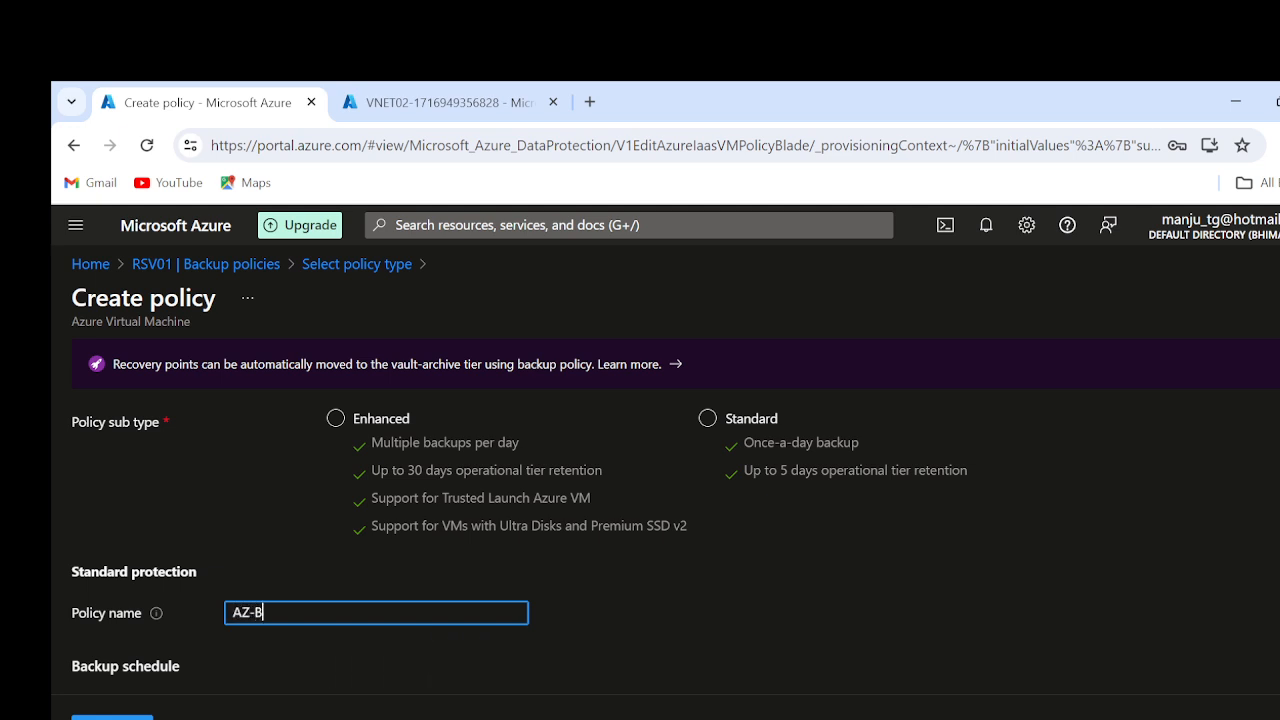
pyautogui.write('ACKUP-POLICY01')
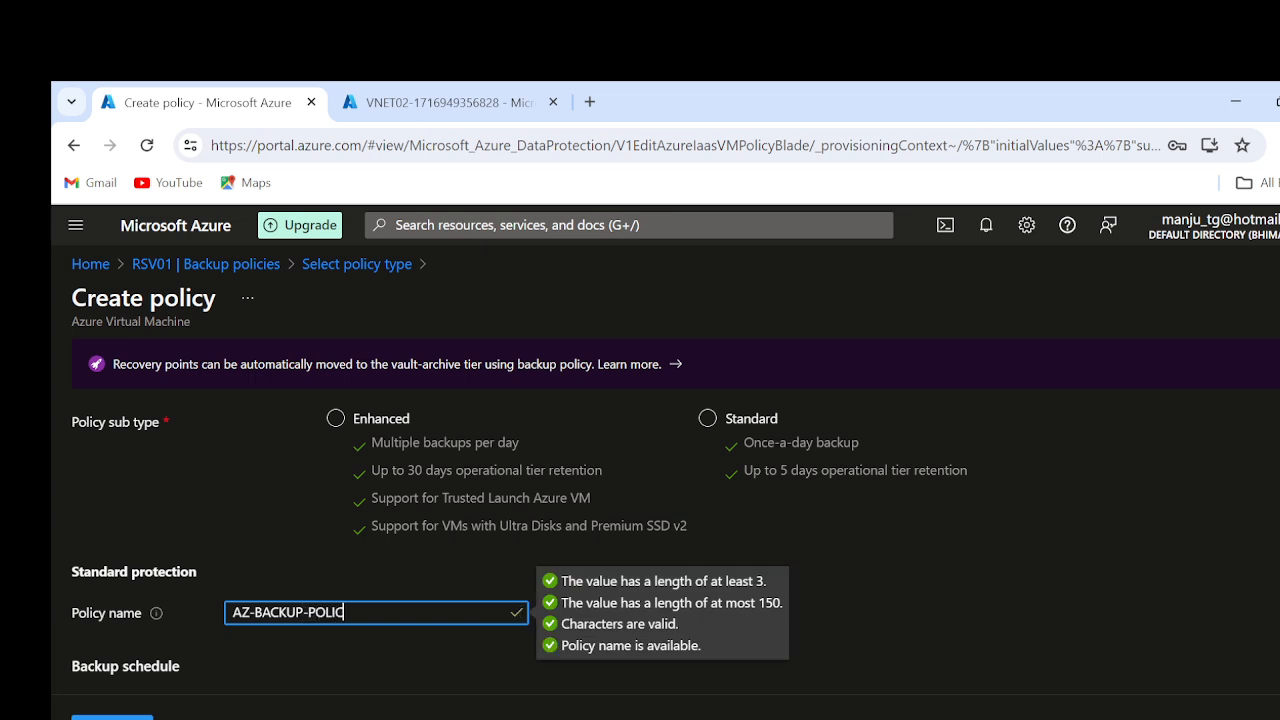
pyautogui.click(298, 702)
# - Set the backup schedule time to 10:00 PM
pyautogui.scroll(-3, 331, 637)
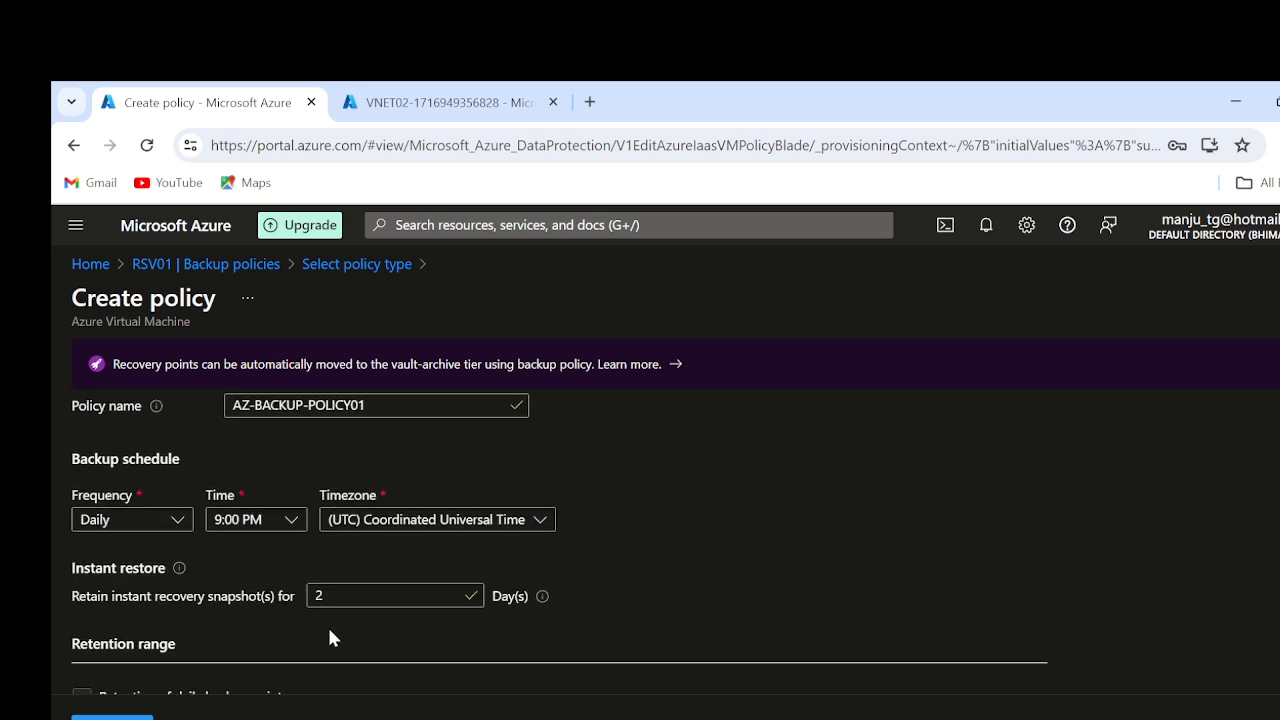
pyautogui.click(272, 527)
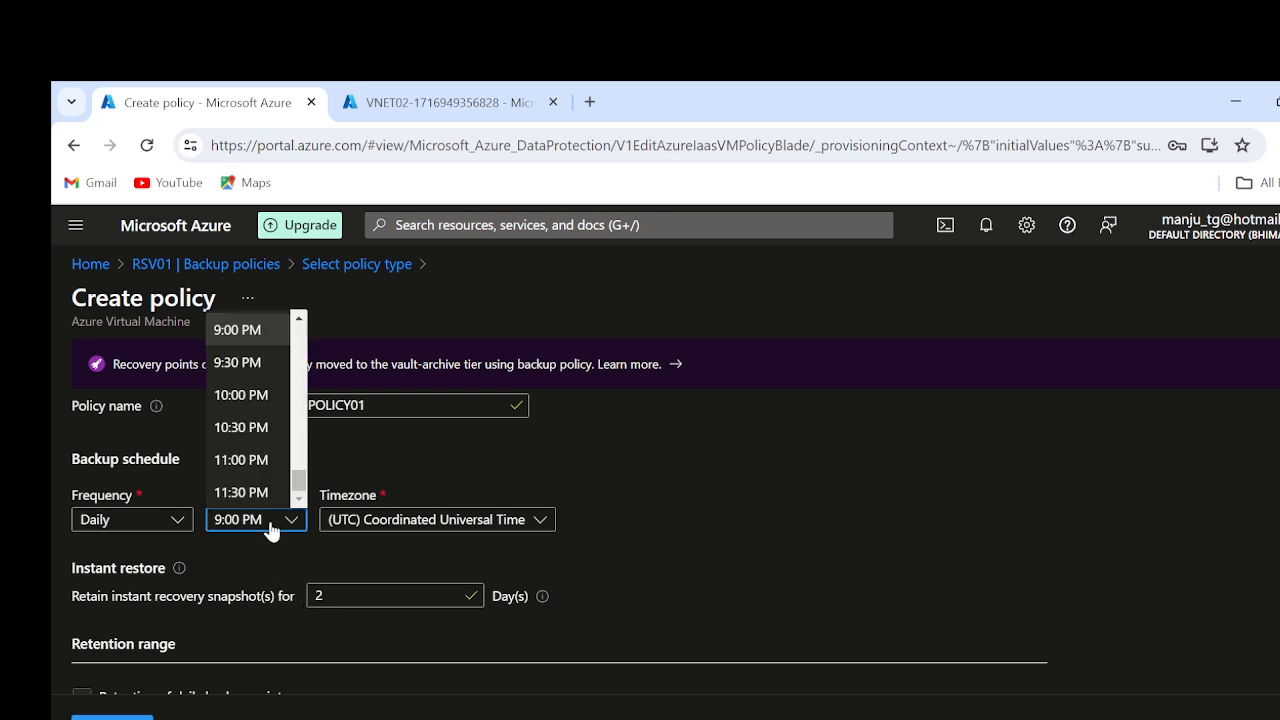
pyautogui.click(247, 396)
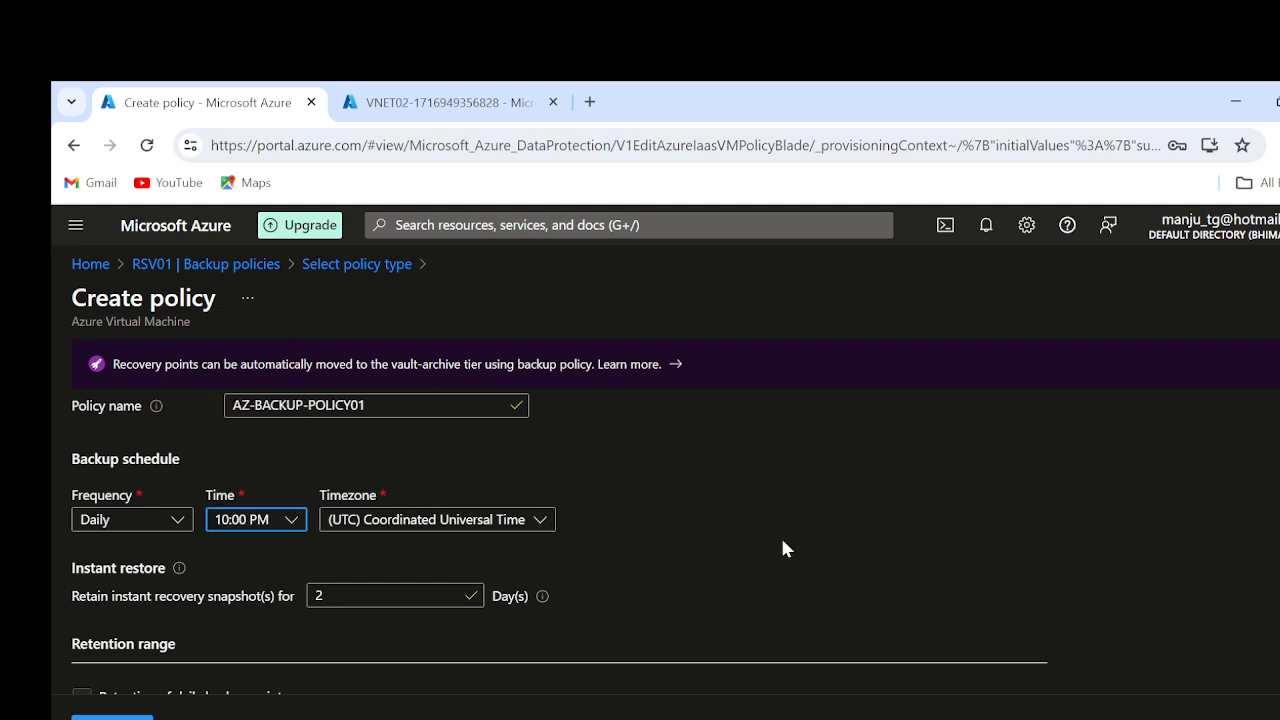
# - Set the backup schedule's timezone to (UTC+05:30) Chennai, Kolkata, Mumbai, New Delhi
pyautogui.scroll(-1, 783, 546)
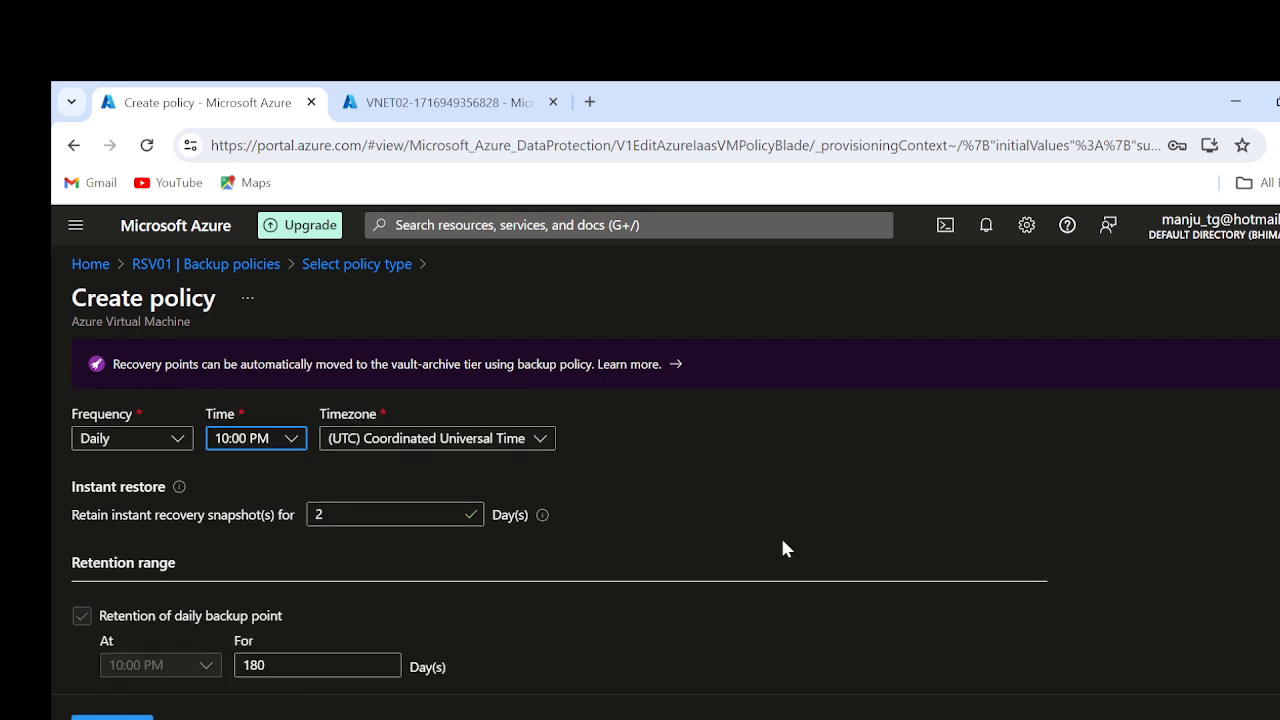
pyautogui.click(465, 429)
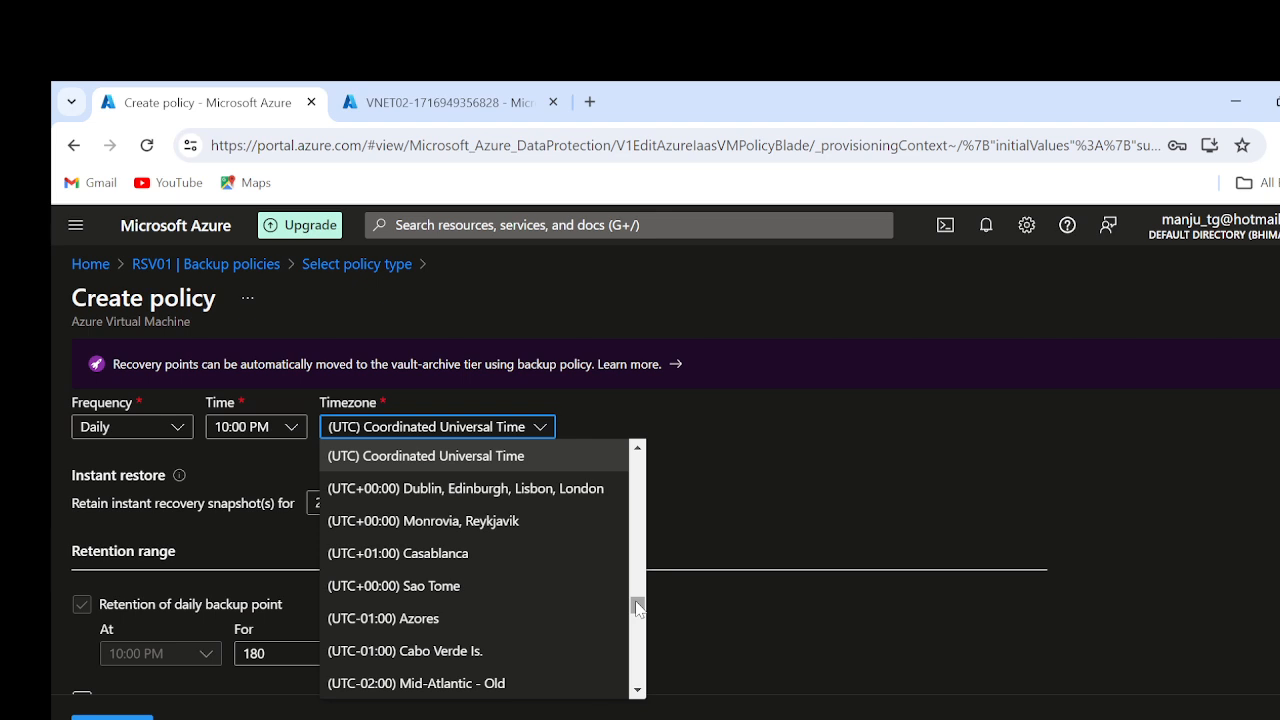
pyautogui.moveTo(637, 608); pyautogui.dragTo(637, 665)
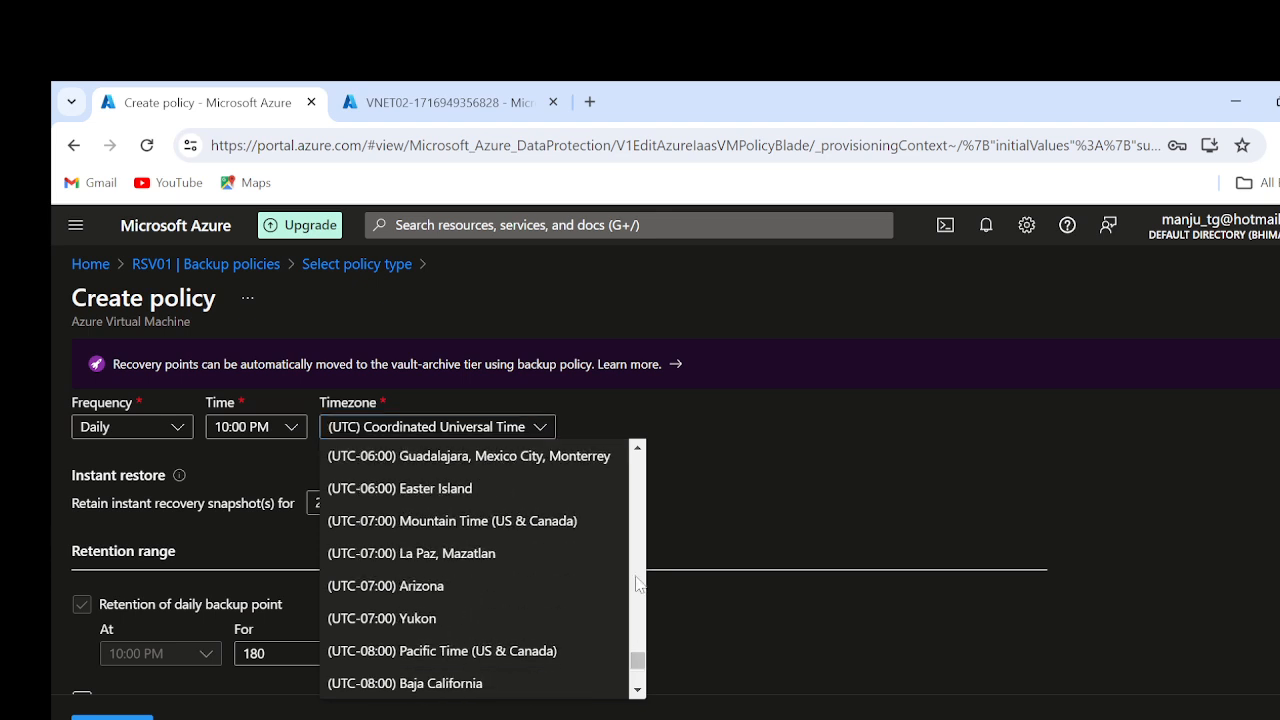
pyautogui.click(638, 446)
pyautogui.click(638, 446)
pyautogui.click(638, 446)
pyautogui.click(638, 446)
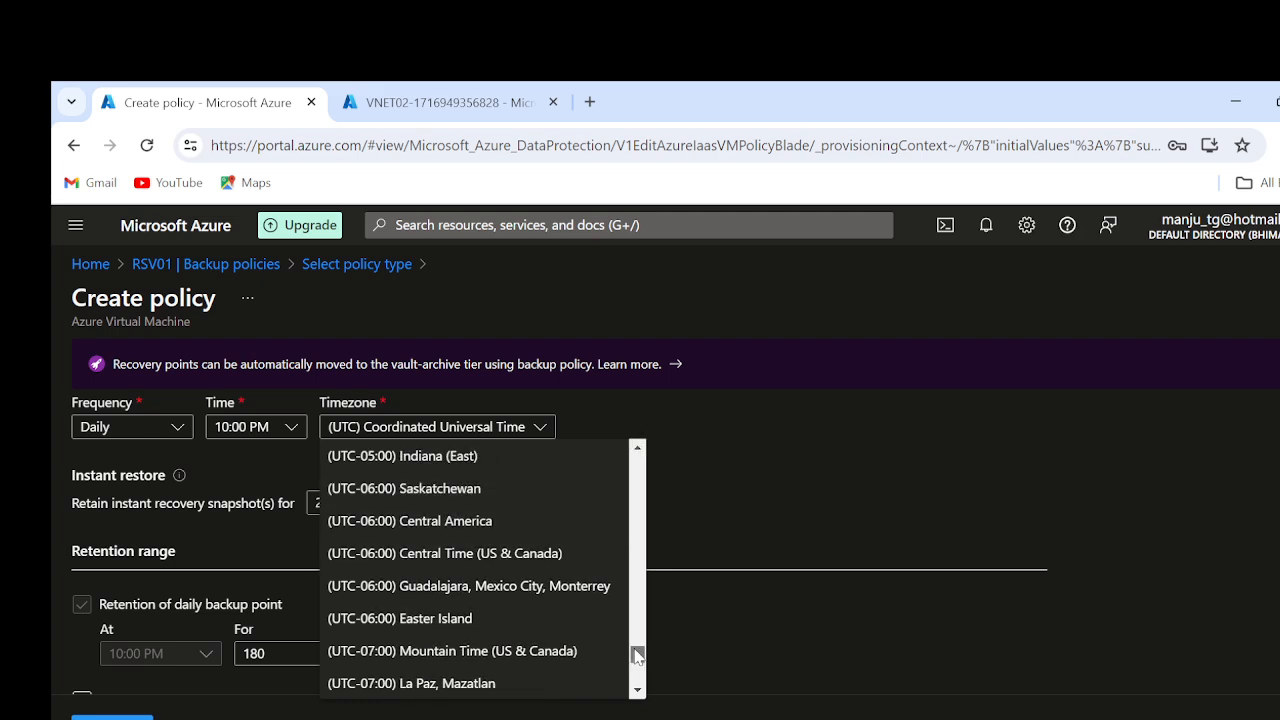
pyautogui.moveTo(637, 655); pyautogui.dragTo(637, 527)
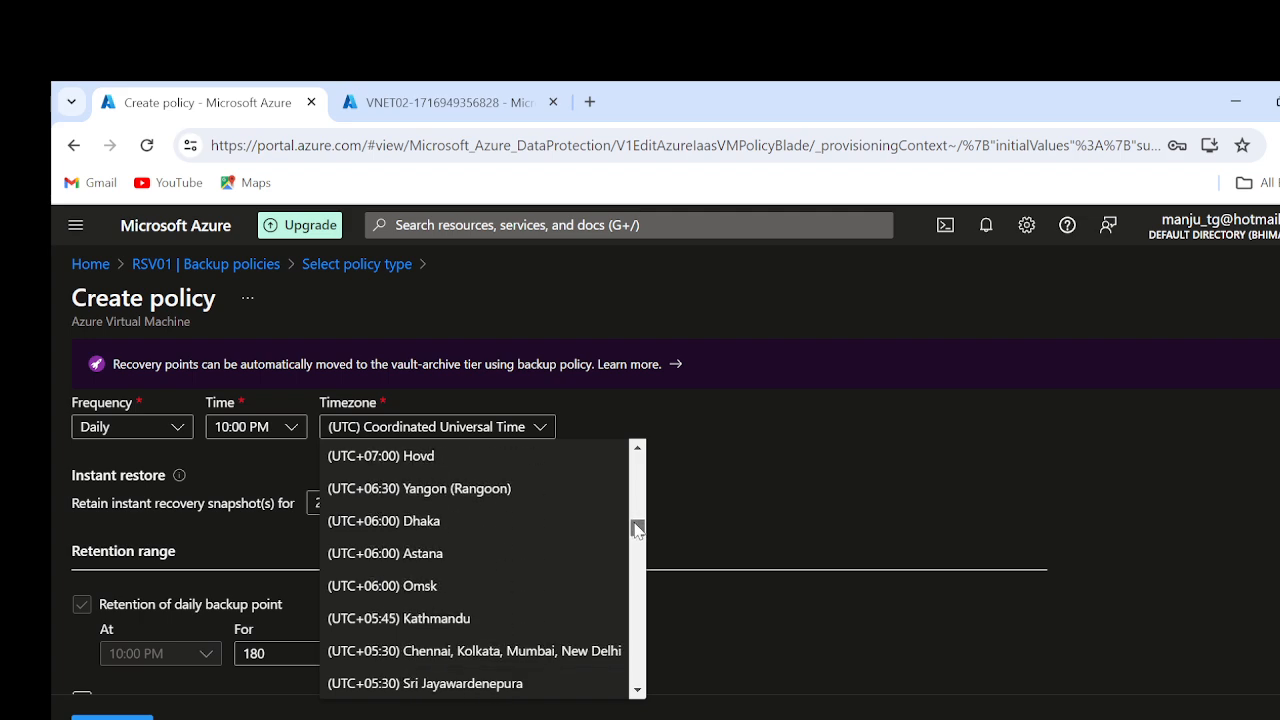
pyautogui.click(518, 651)
pyautogui.click(746, 521)
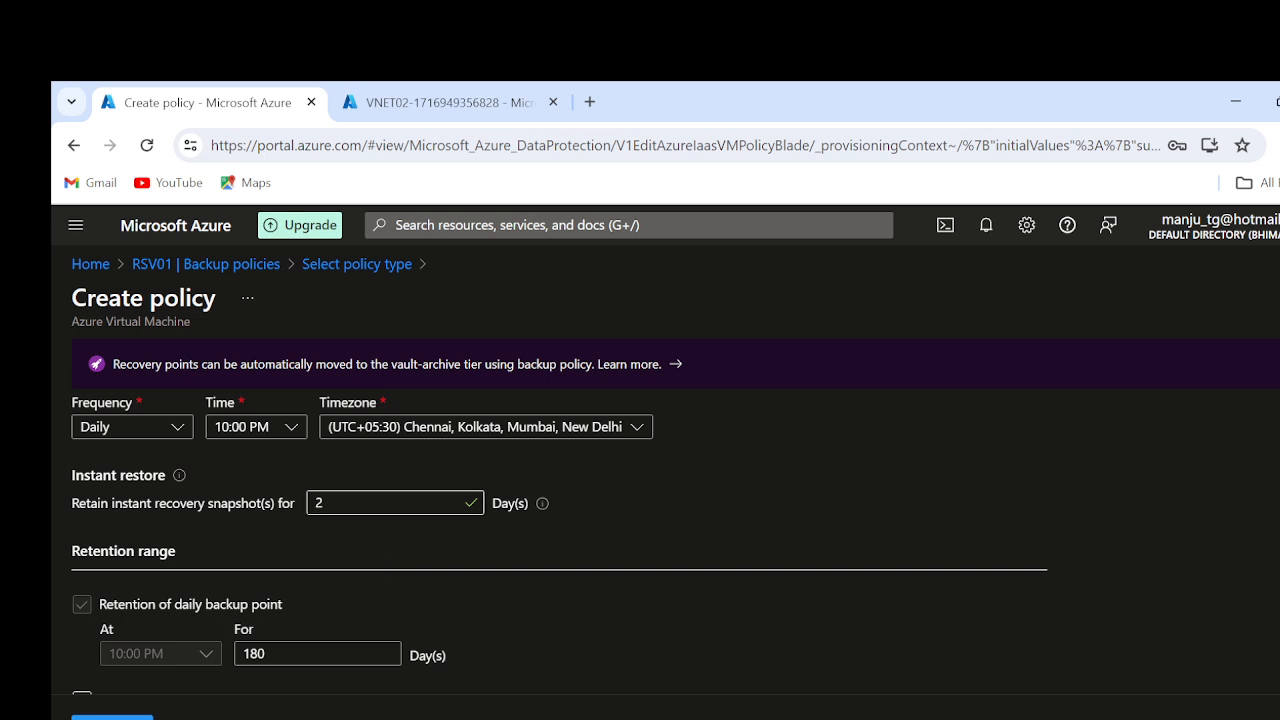
# - Set the retention of the daily backup point to 10 days
pyautogui.click(380, 503)
pyautogui.click(676, 708)
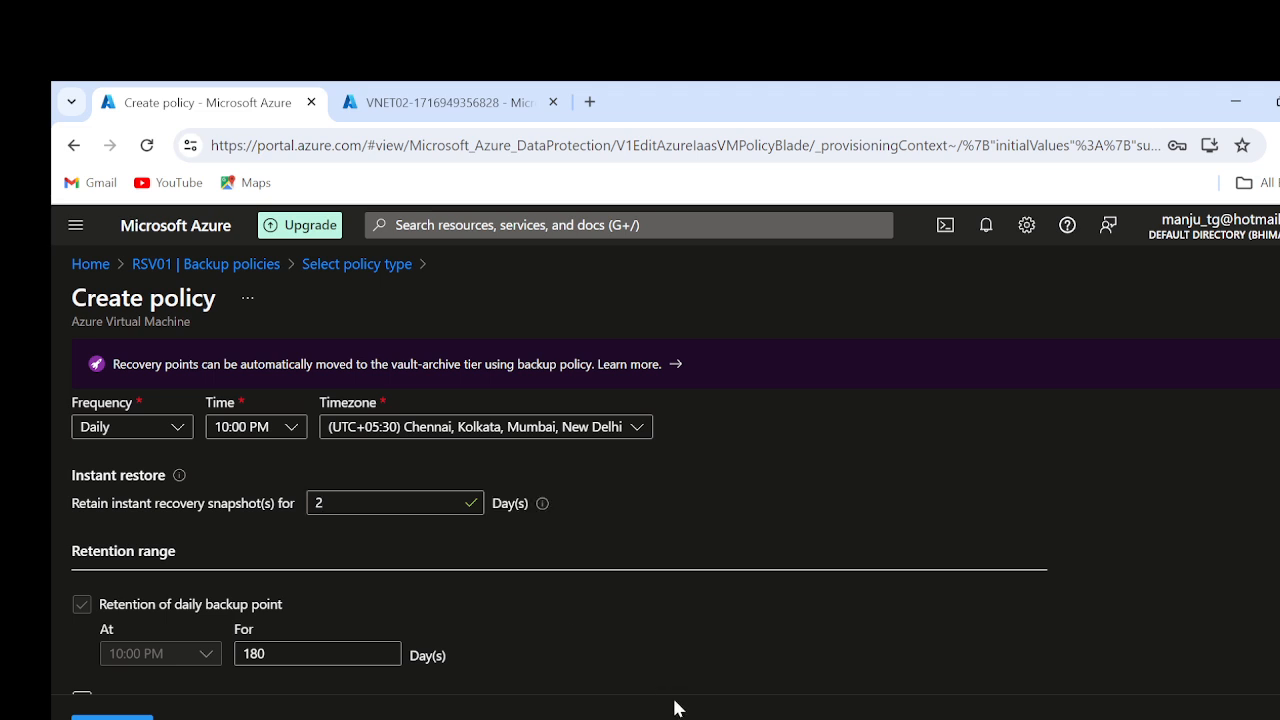
pyautogui.scroll(-2, 805, 665)
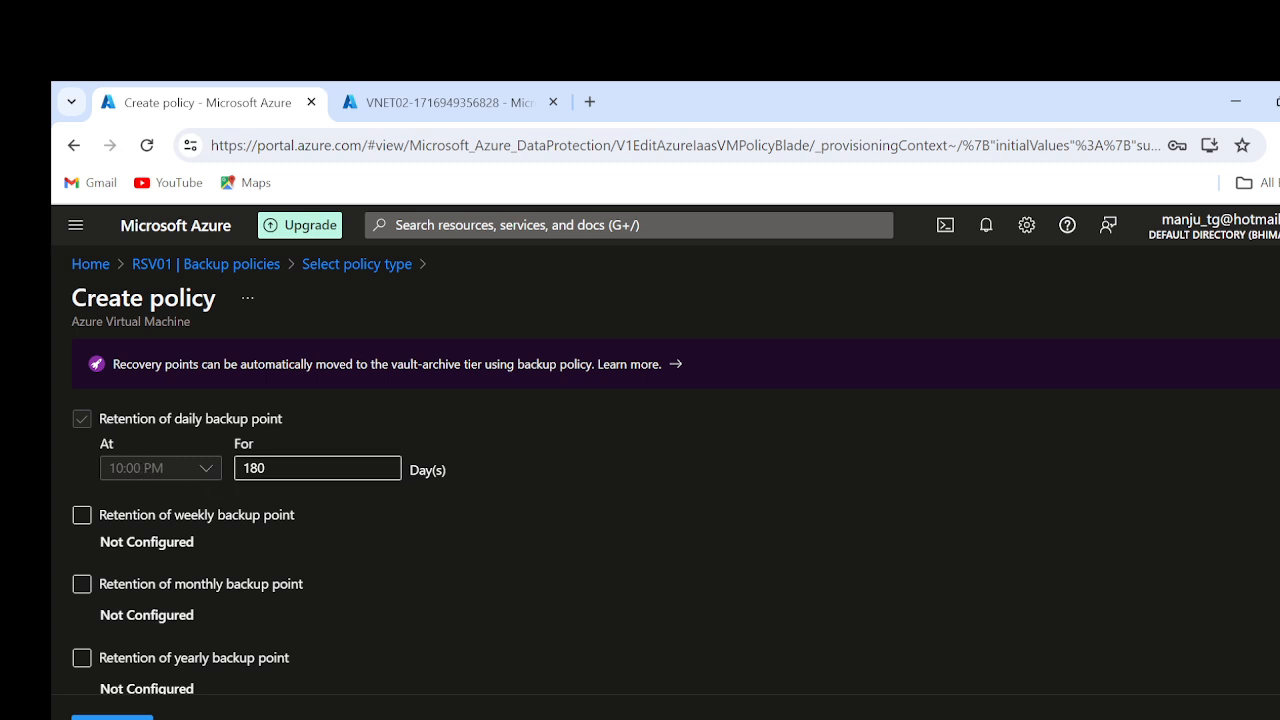
pyautogui.doubleClick(254, 468)
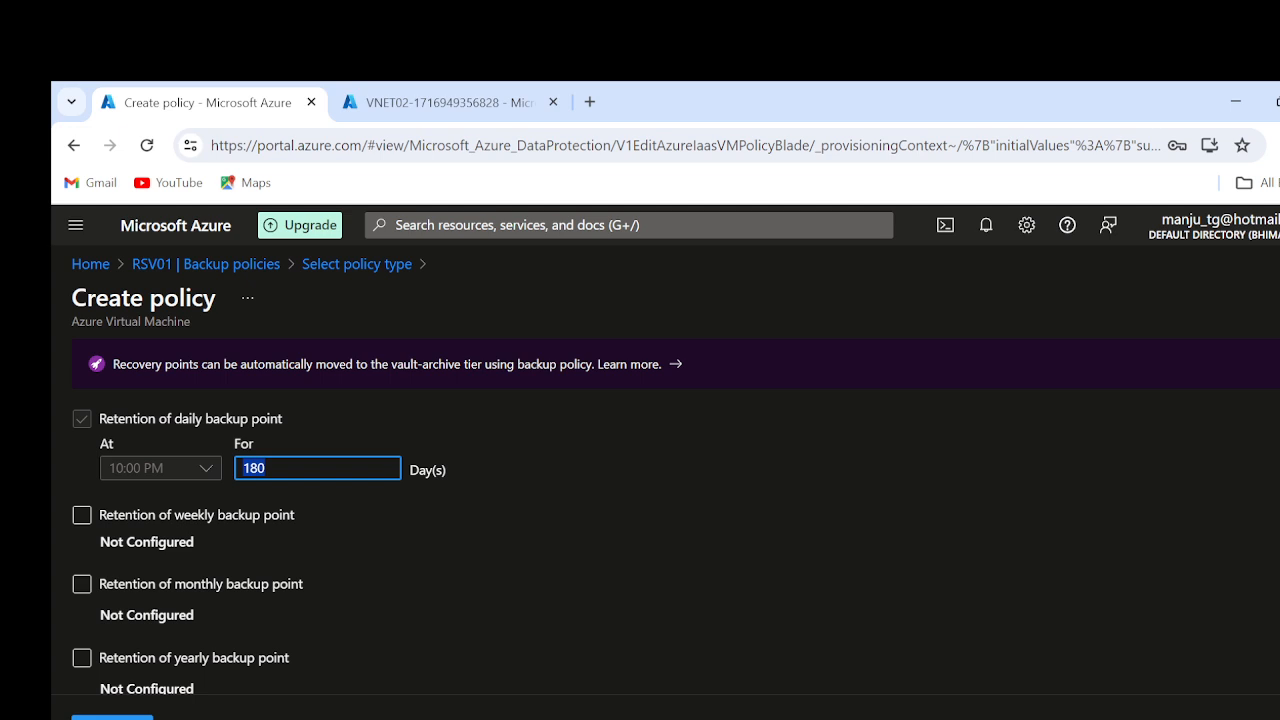
pyautogui.press('BackSpace')
pyautogui.write('10')
pyautogui.click(423, 601)
pyautogui.scroll(-1, 422, 601)
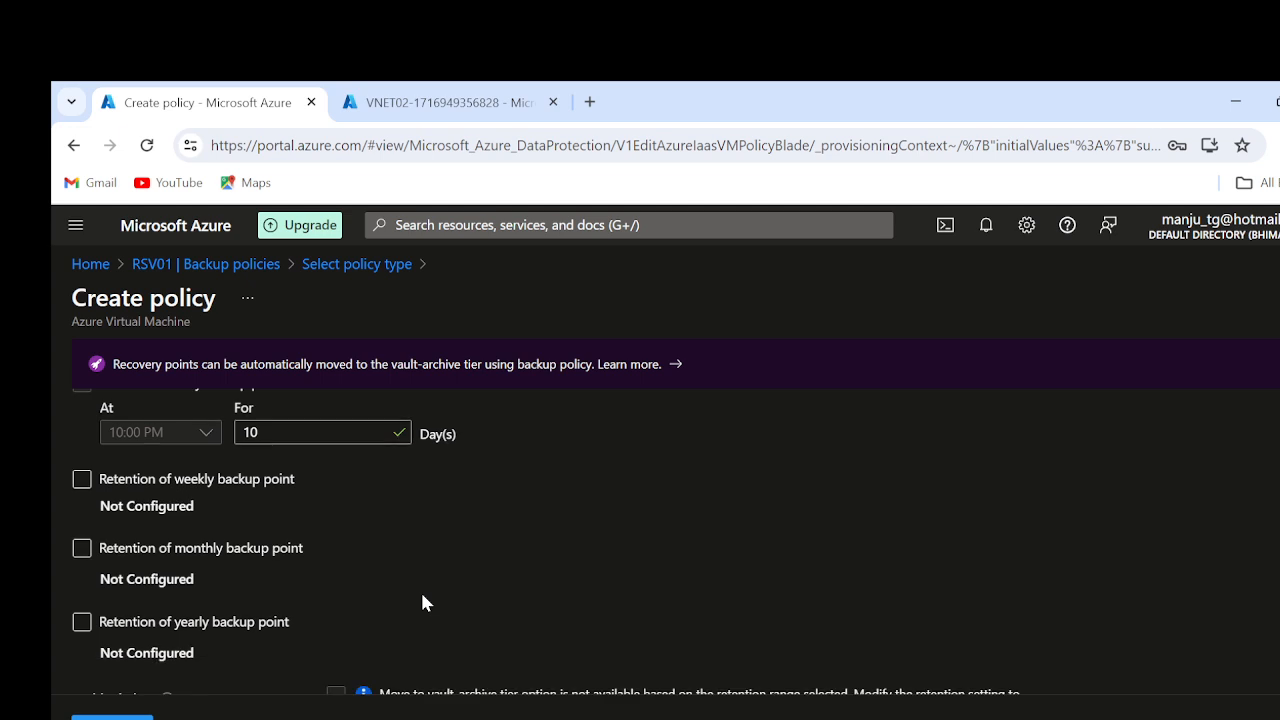
# - Enable retention of the weekly backup point and set it to 1 week
pyautogui.click(135, 469)
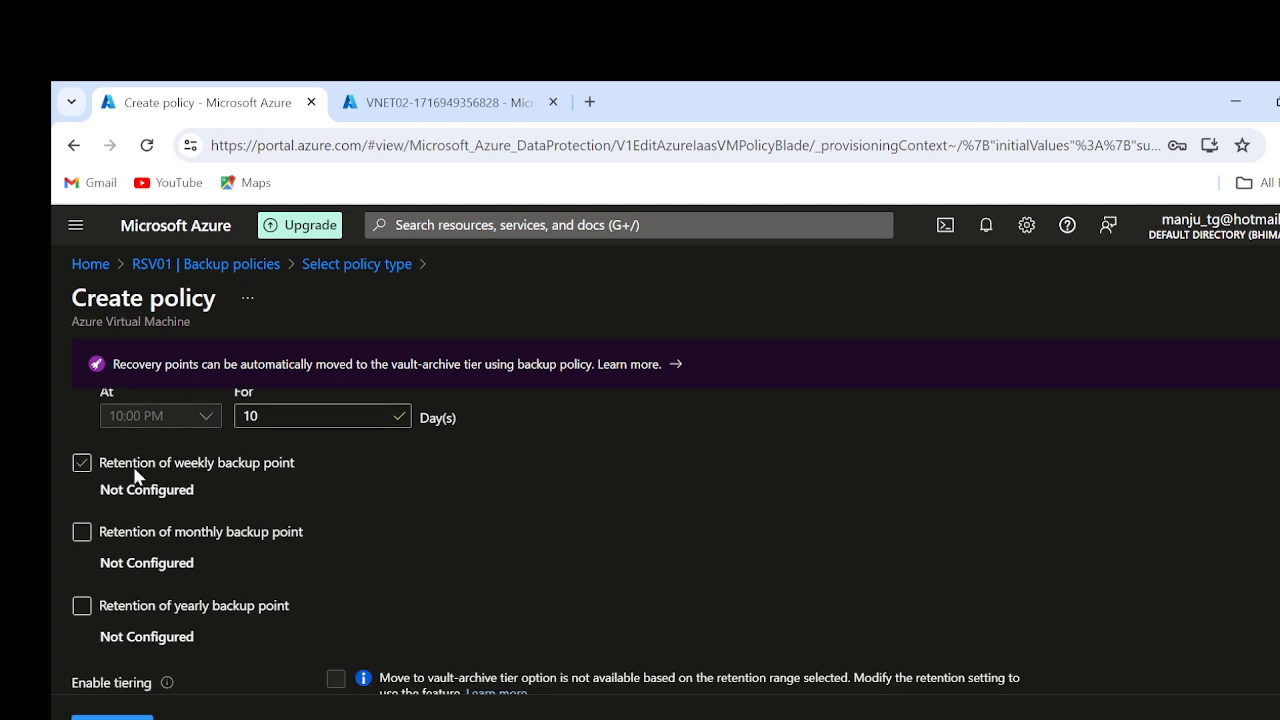
pyautogui.click(135, 470)
pyautogui.doubleClick(387, 520)
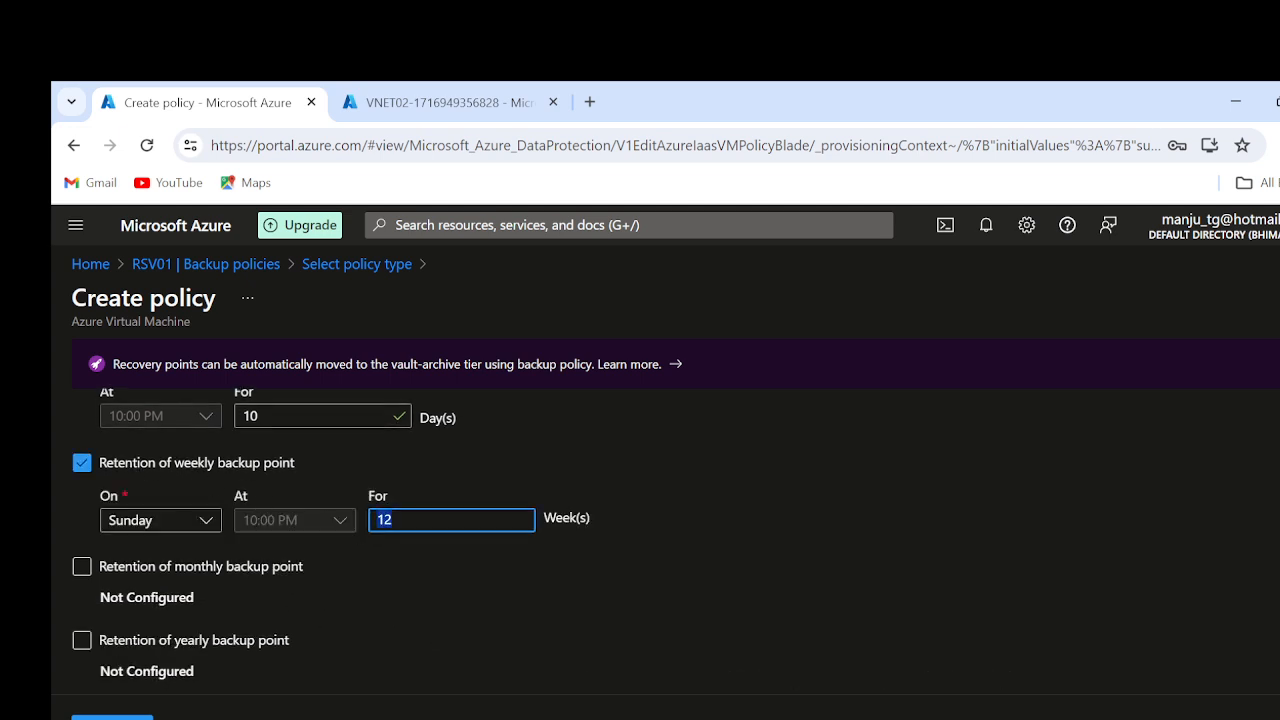
pyautogui.write('1')
# - Enable week-based retention of the monthly backup point and set it to 1 month
pyautogui.click(260, 571)
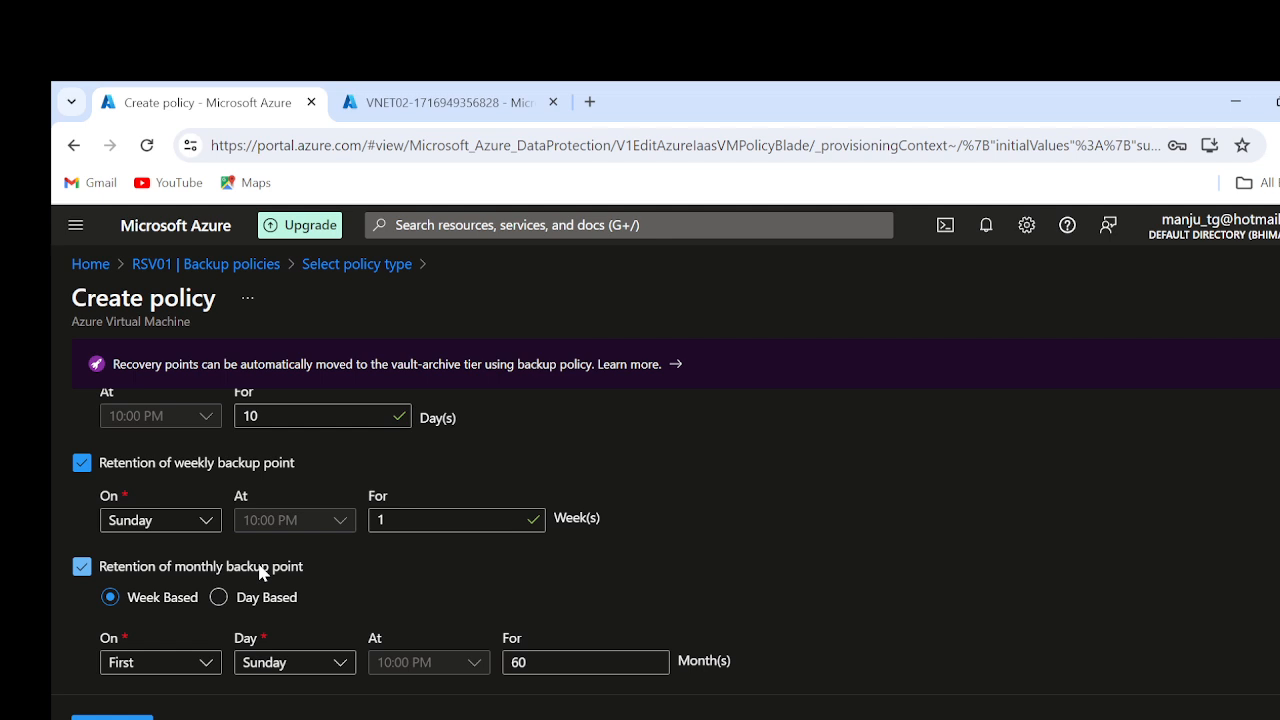
pyautogui.doubleClick(518, 662)
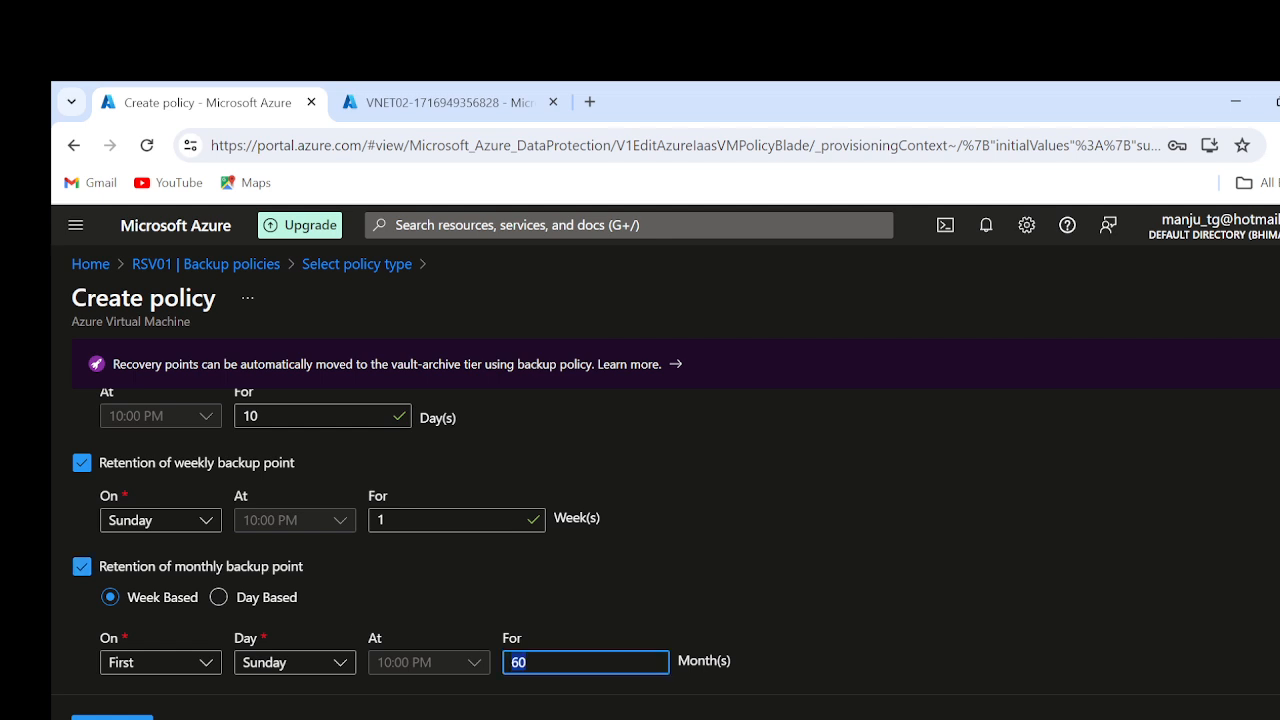
pyautogui.write('1')
# - Enable retention of the yearly backup point with its default week-based settings and try to create the policy
pyautogui.scroll(-2, 770, 530)
pyautogui.click(133, 543)
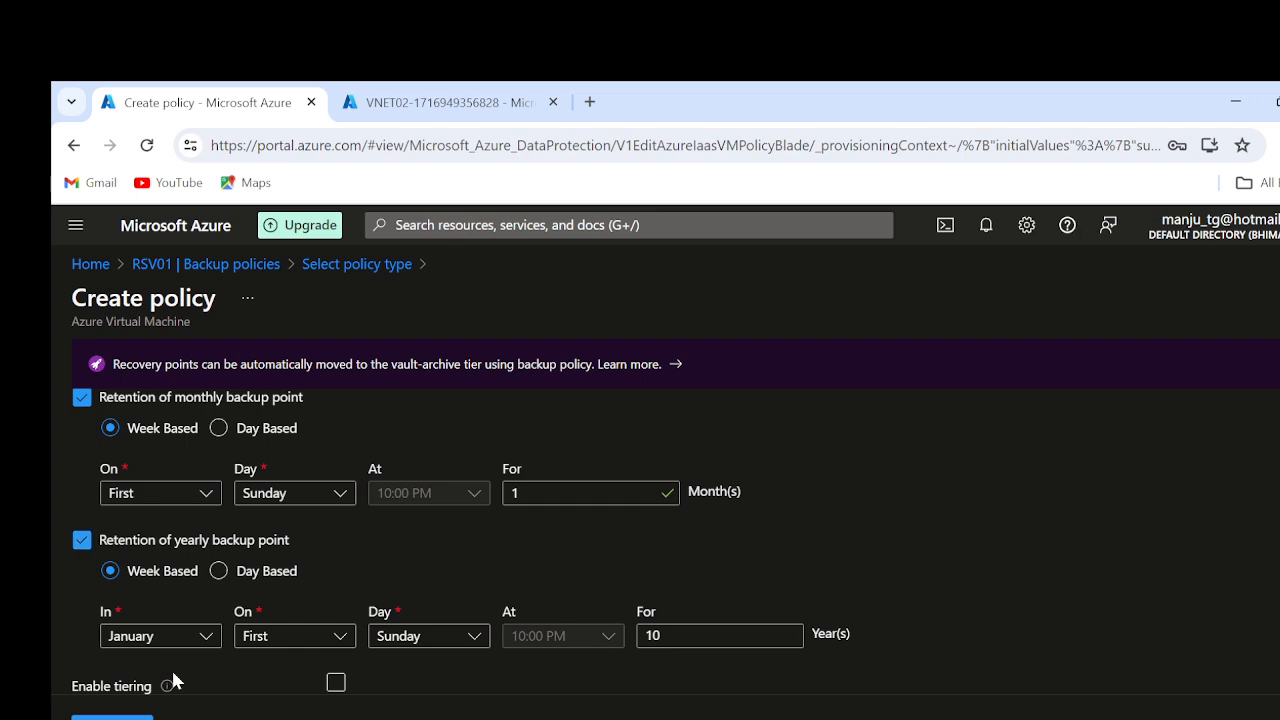
pyautogui.scroll(-2, 822, 569)
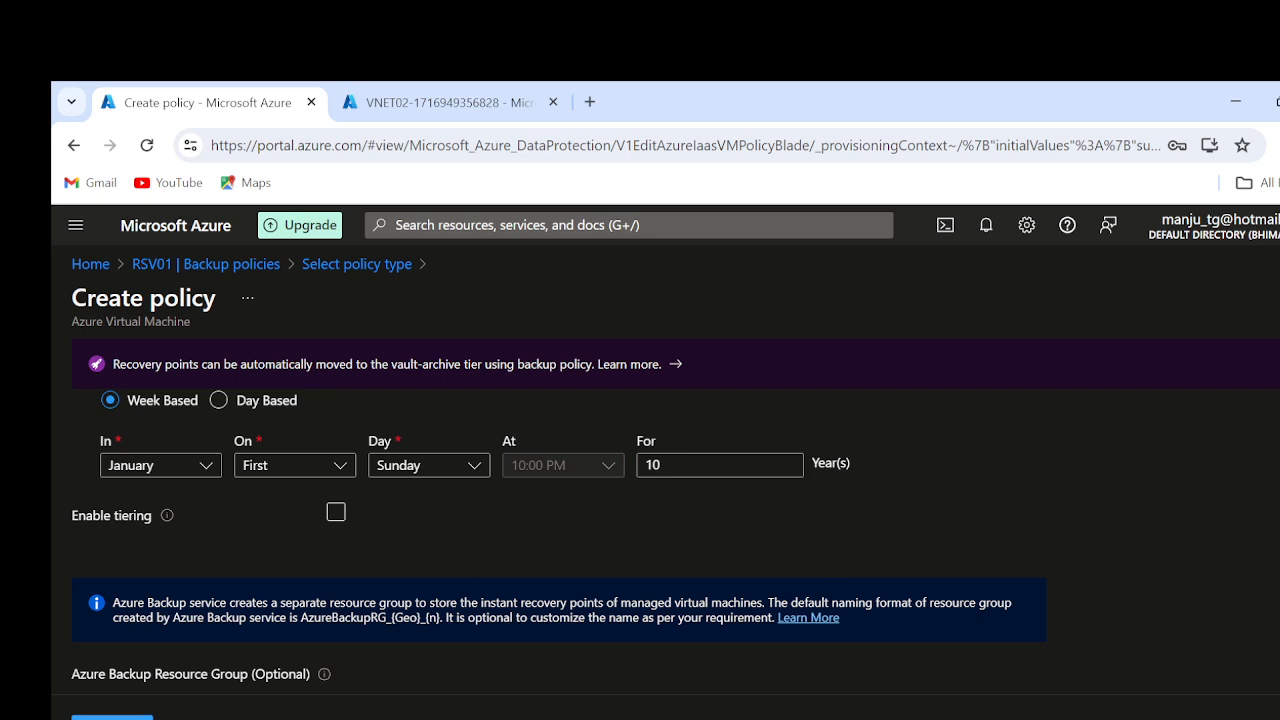
pyautogui.click(111, 718)
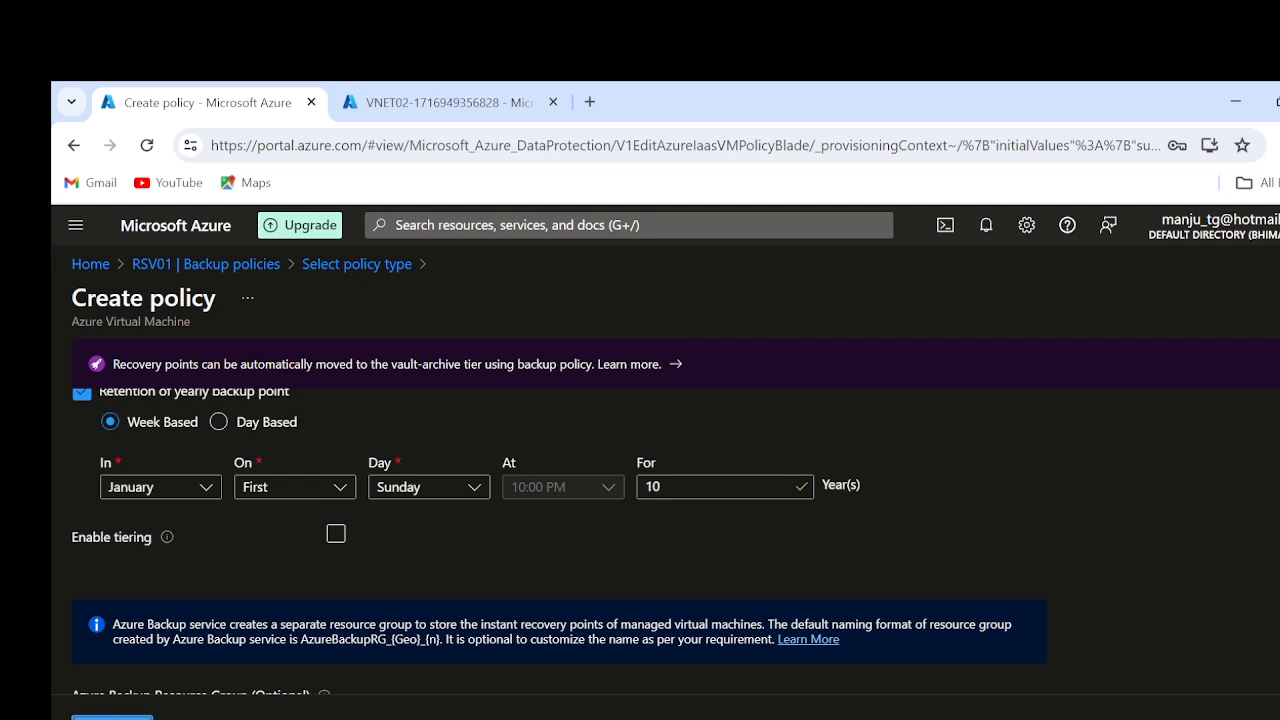
# - Choose the Enhanced policy sub type and create the backup policy
pyautogui.scroll(-1, 980, 565)
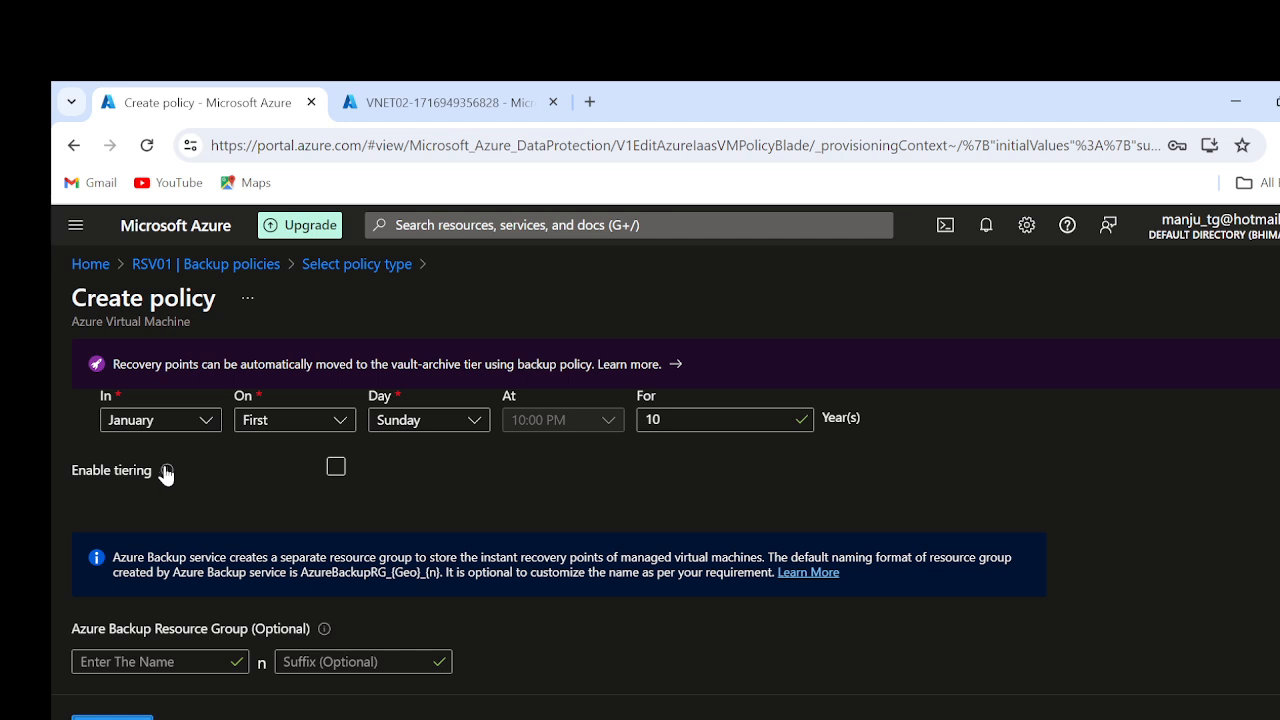
pyautogui.moveTo(165, 473)
pyautogui.scroll(3, 876, 531)
pyautogui.scroll(5, 876, 523)
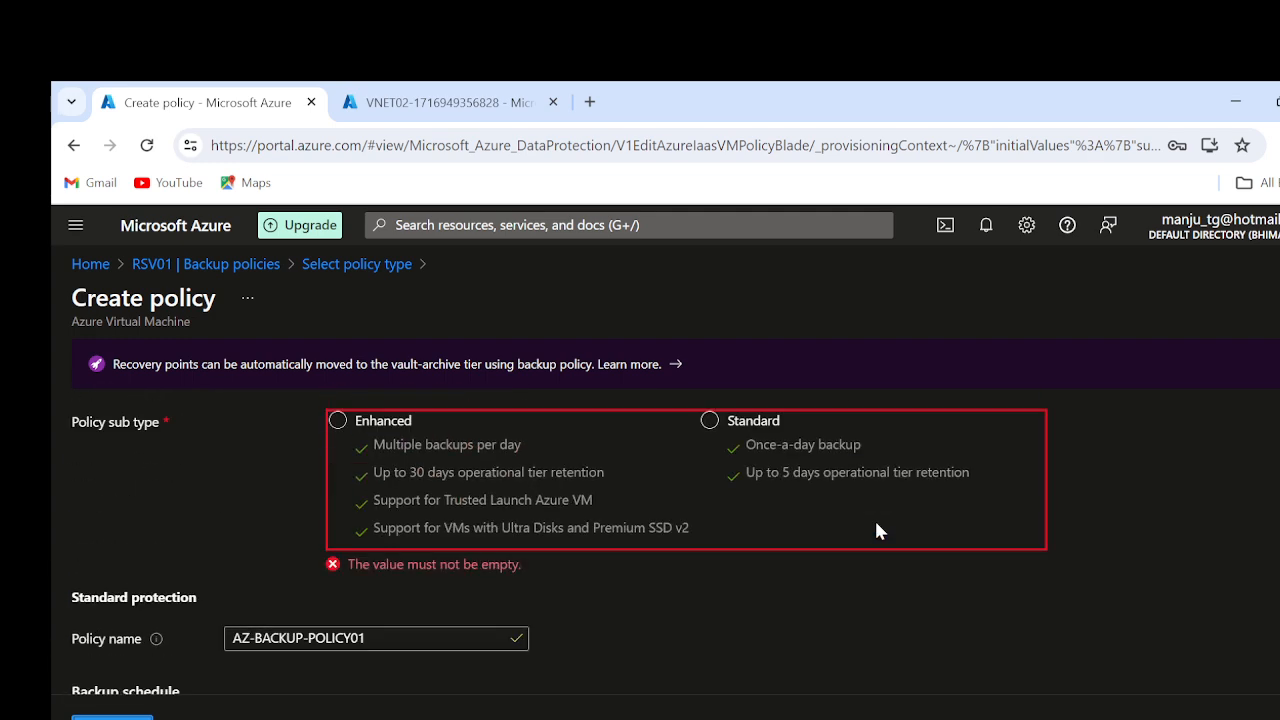
pyautogui.click(336, 421)
pyautogui.scroll(-5, 835, 628)
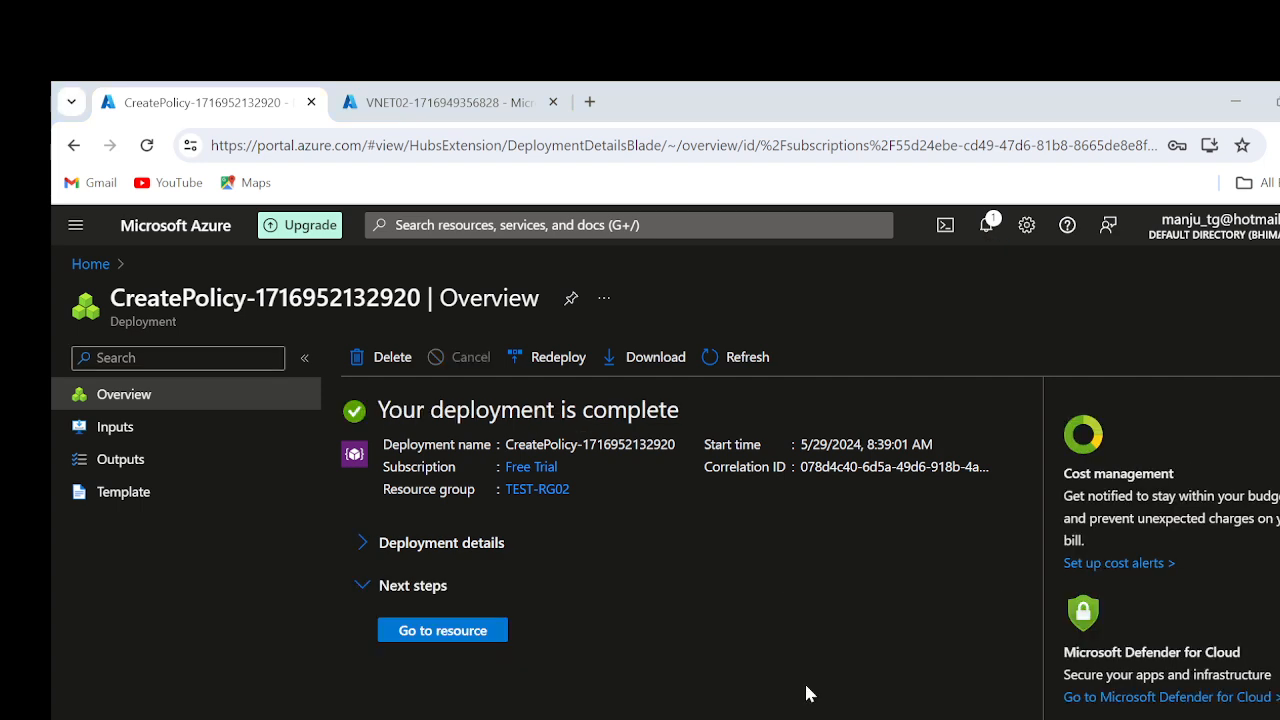
# - Go from the completed policy deployment to the RSV01 vault and open its list of backup policies
pyautogui.click(424, 636)
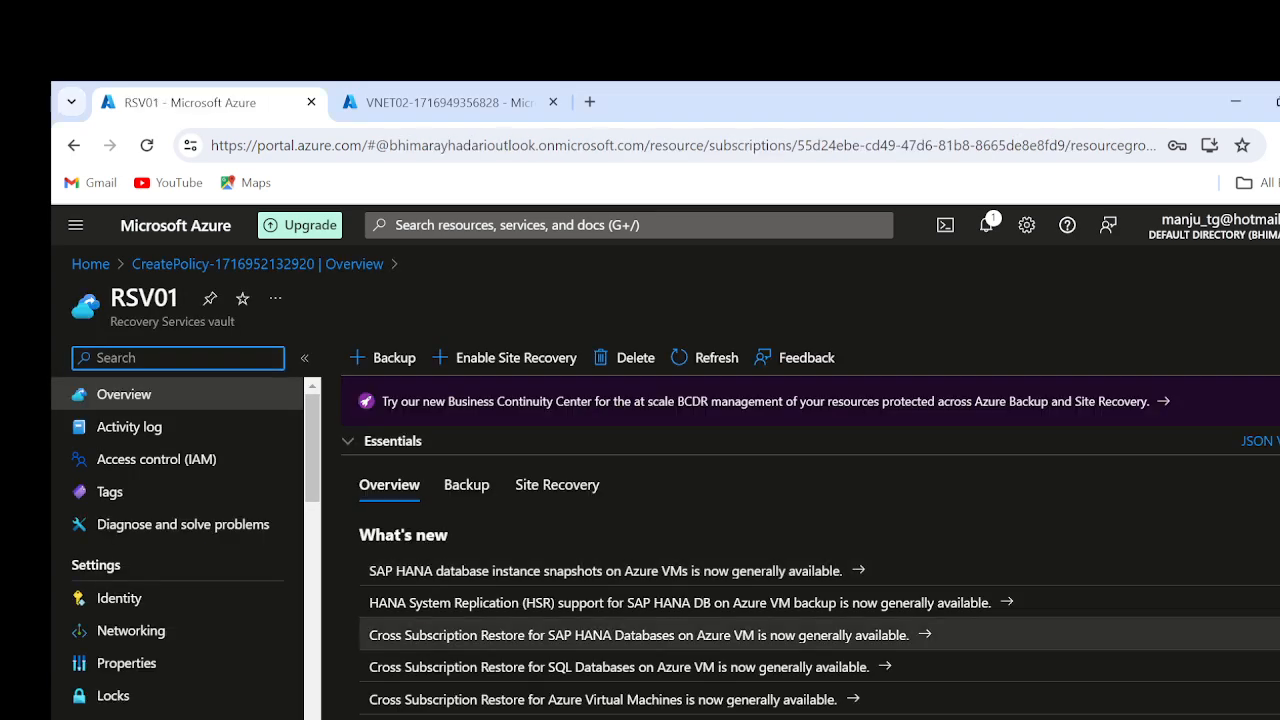
pyautogui.scroll(-3, 680, 600)
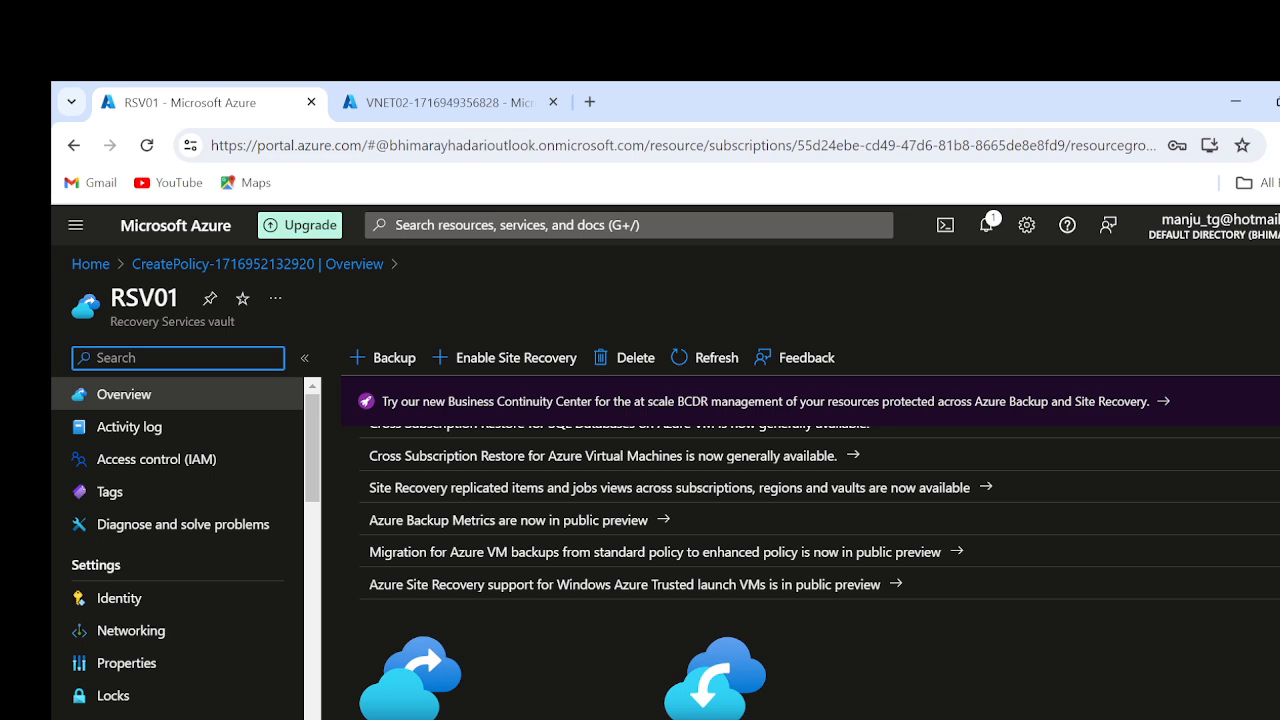
pyautogui.scroll(-5, 150, 572)
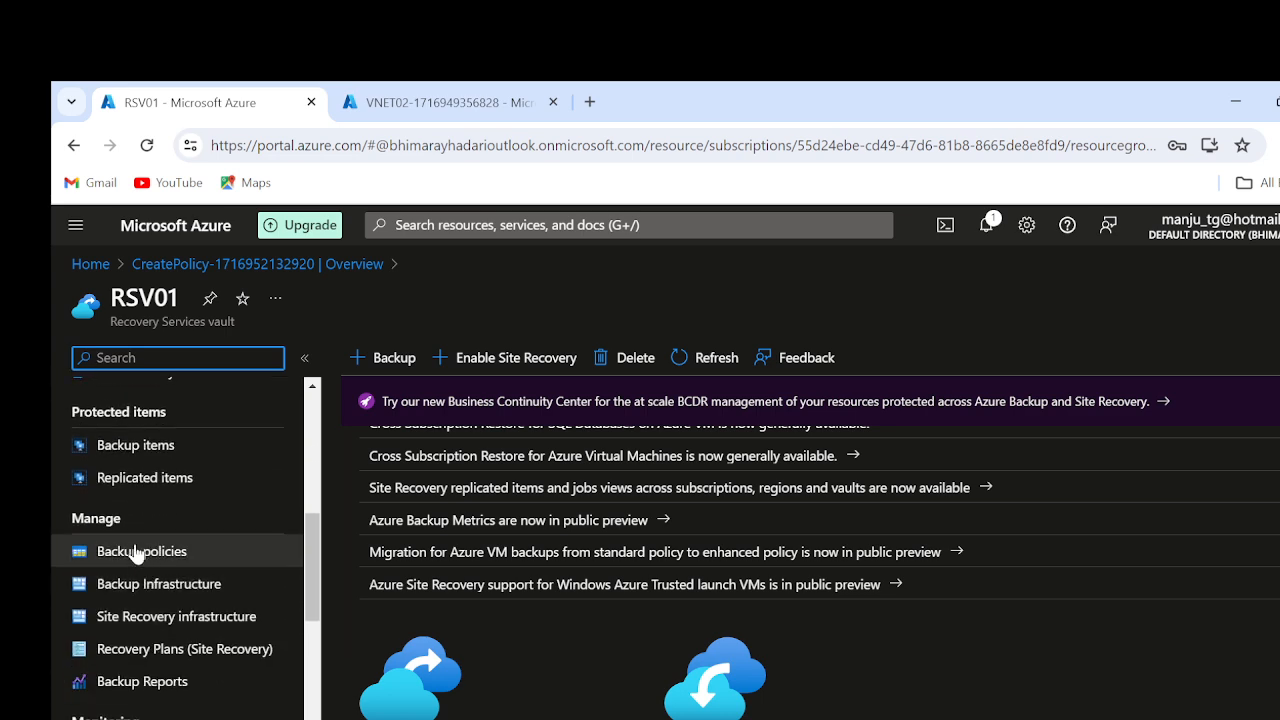
pyautogui.click(137, 551)
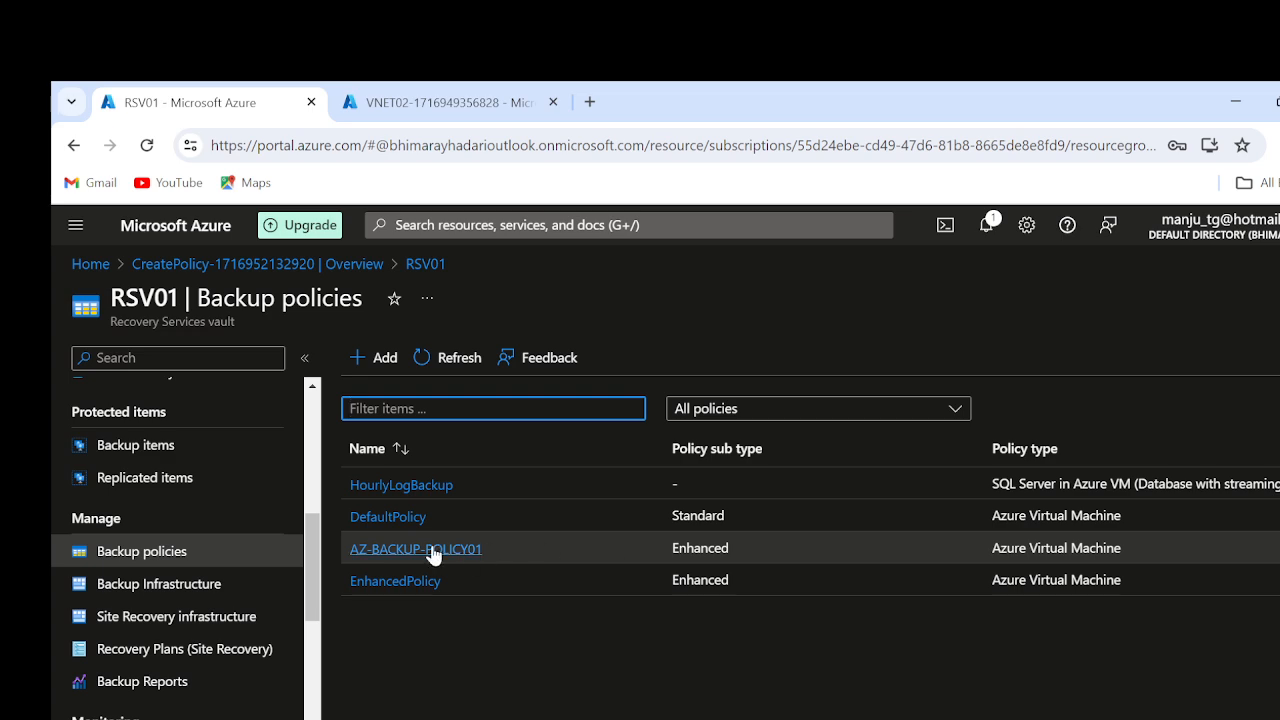
# - Open AZ-BACKUP-POLICY01 and review its schedule, retention and resource group settings
pyautogui.click(388, 550)
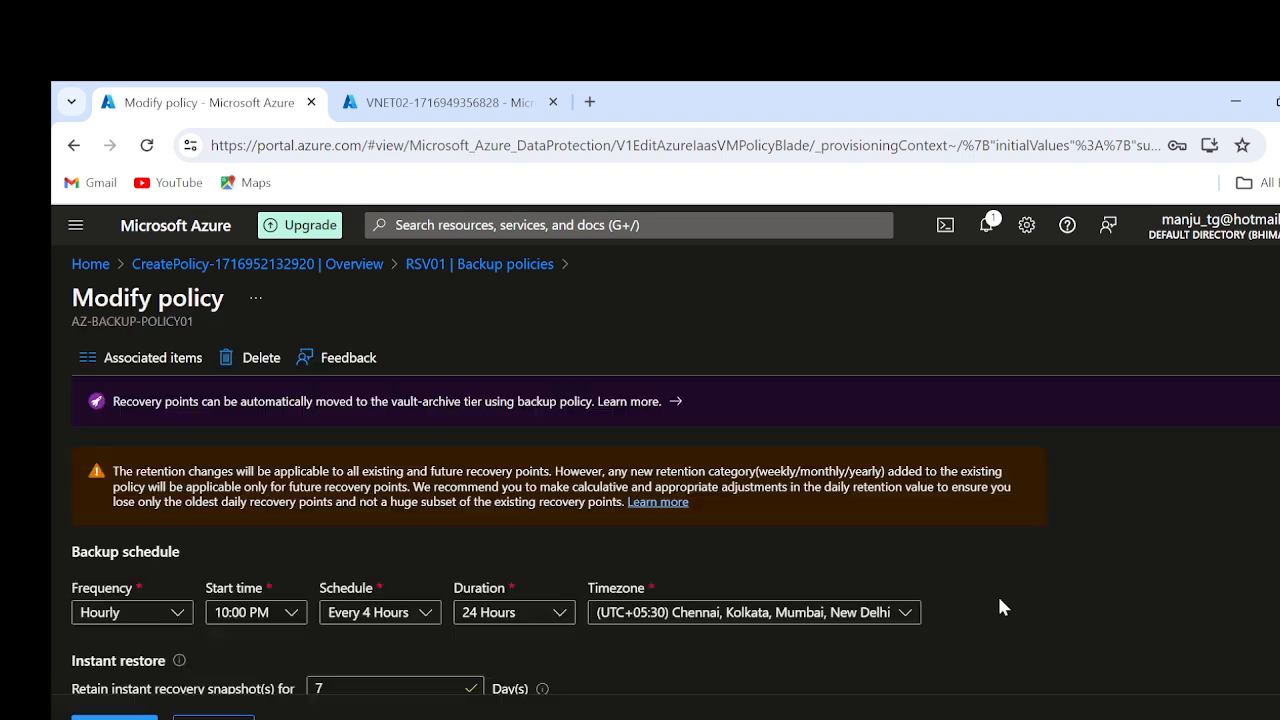
pyautogui.scroll(-2, 999, 599)
pyautogui.scroll(-10, 1000, 607)
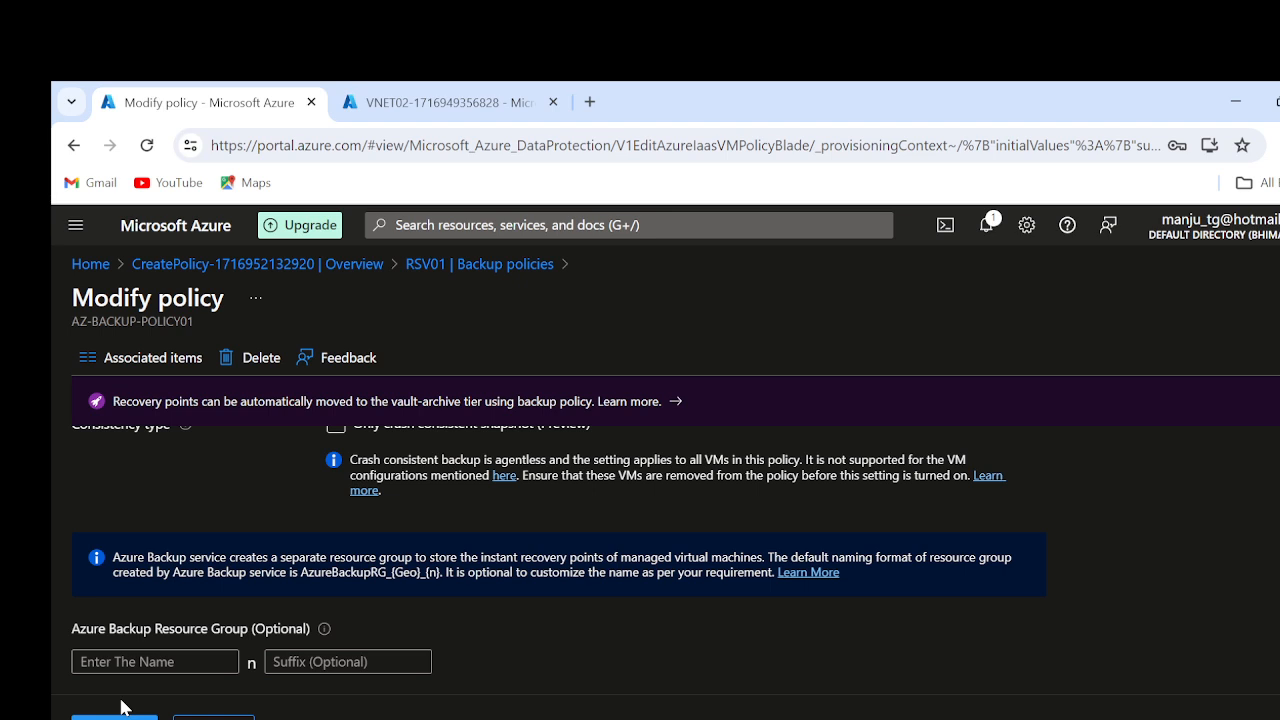
pyautogui.click(142, 362)
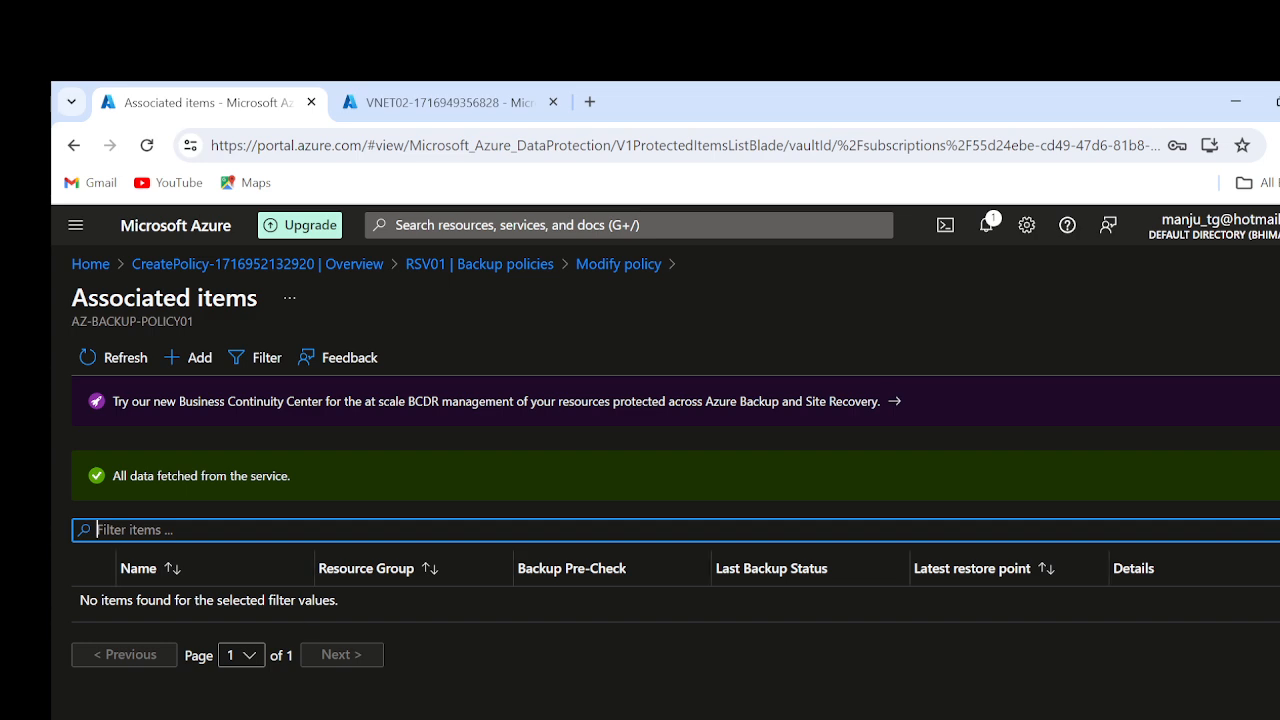
pyautogui.click(200, 358)
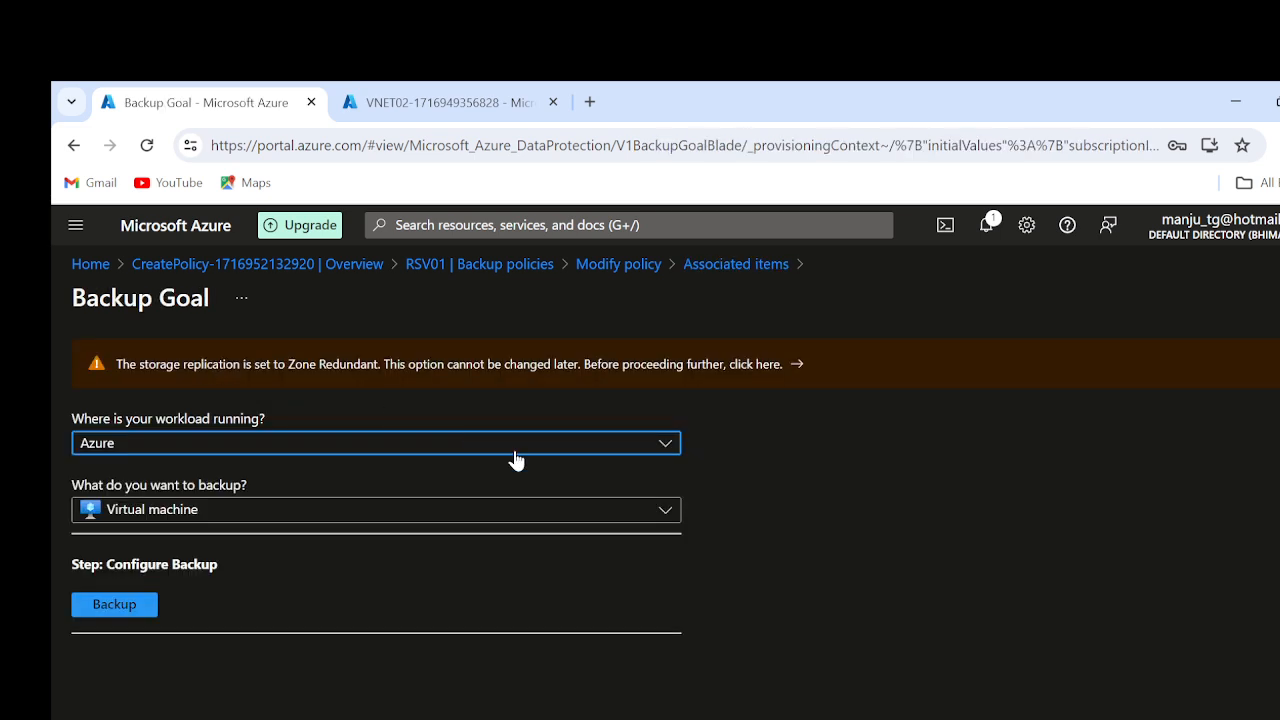
pyautogui.click(114, 606)
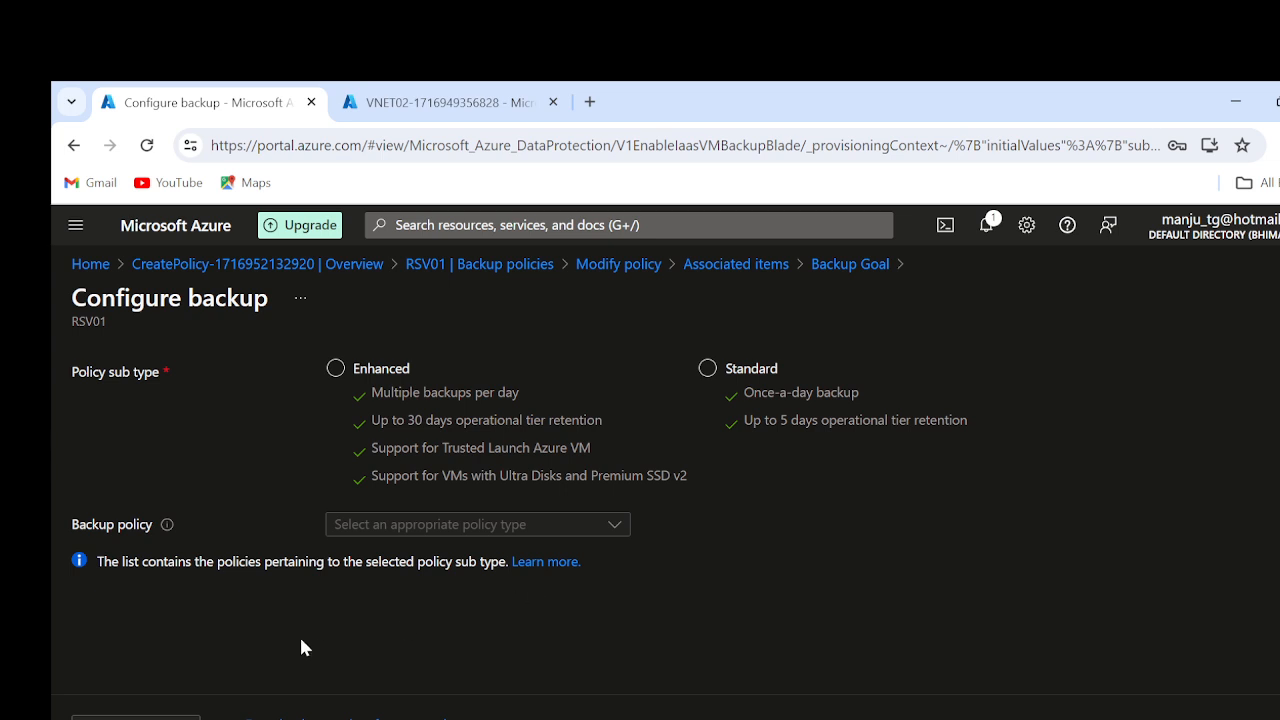
pyautogui.click(447, 275)
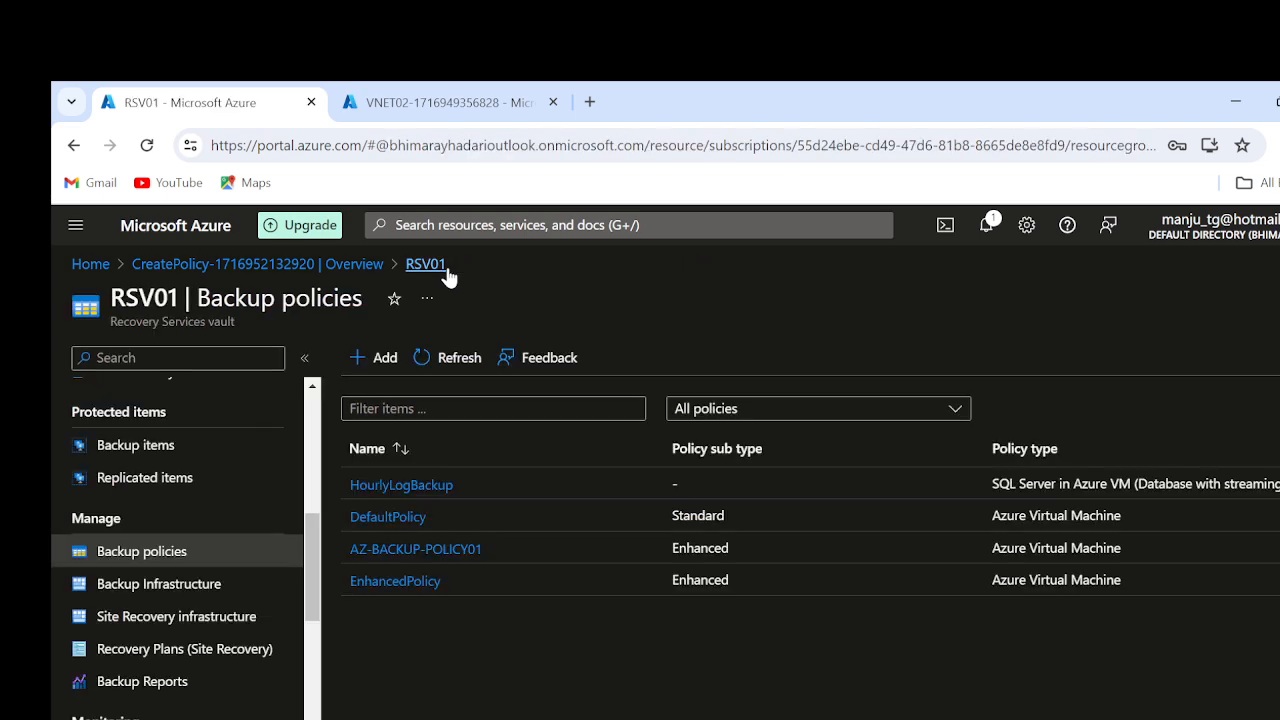
# - Look through the RSV01 vault's sections and view its backup items for Azure Virtual Machine
pyautogui.scroll(-2, 174, 608)
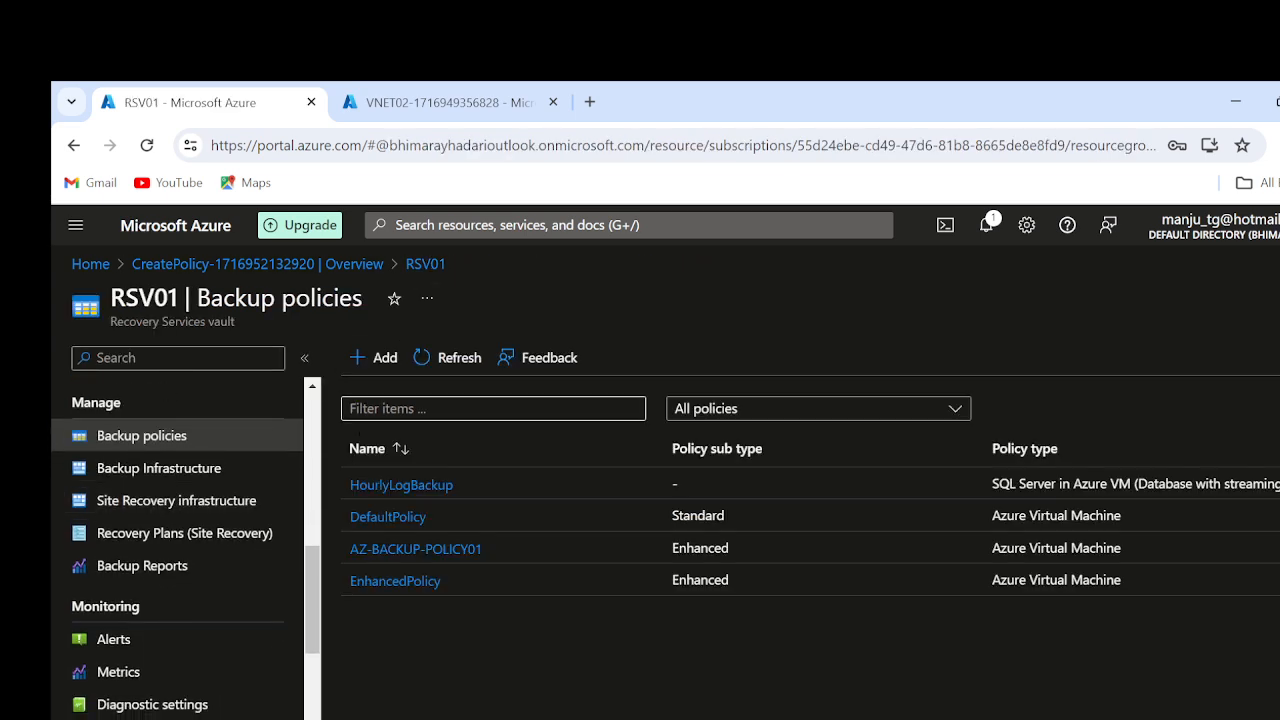
pyautogui.scroll(-3, 141, 636)
pyautogui.scroll(-1, 141, 636)
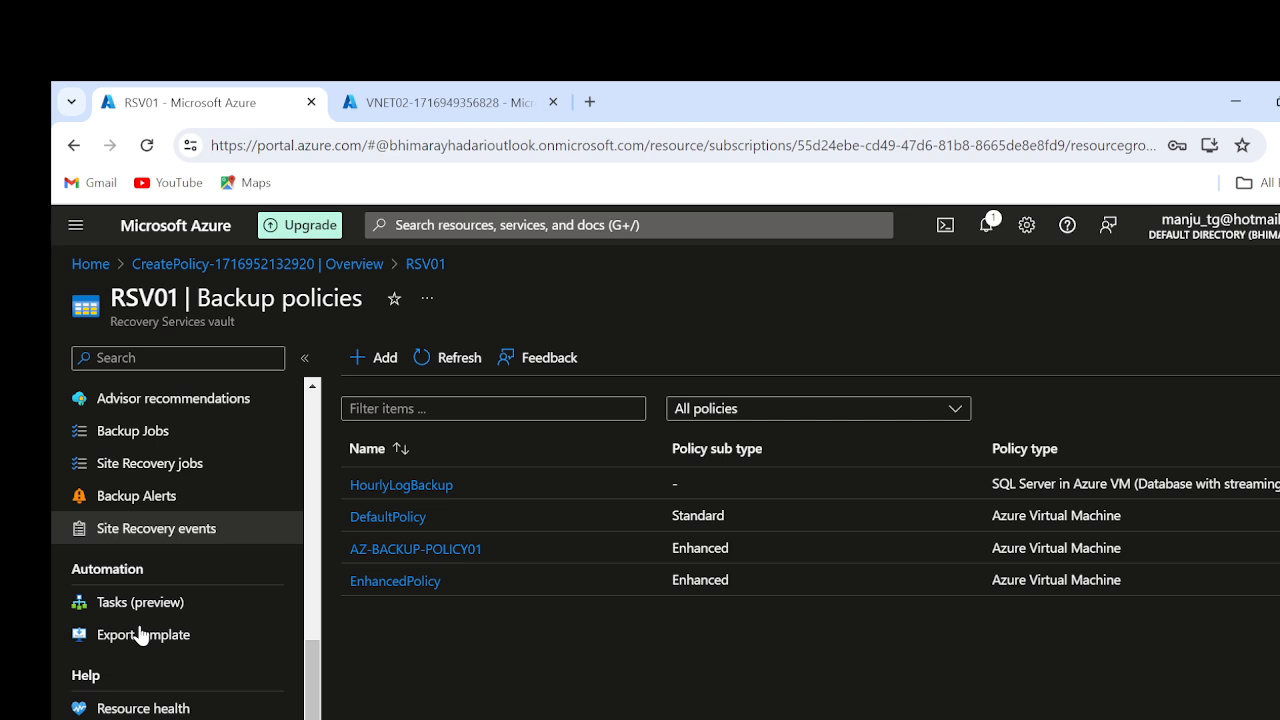
pyautogui.scroll(2, 191, 514)
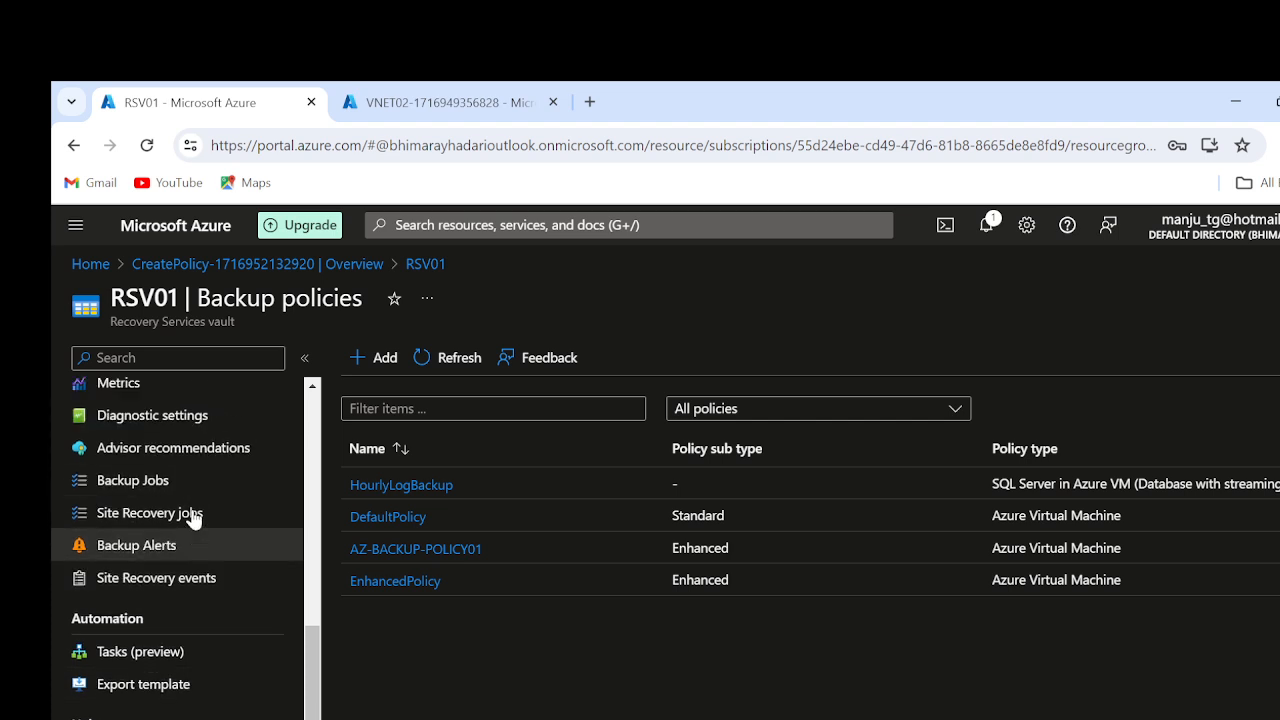
pyautogui.scroll(5, 193, 515)
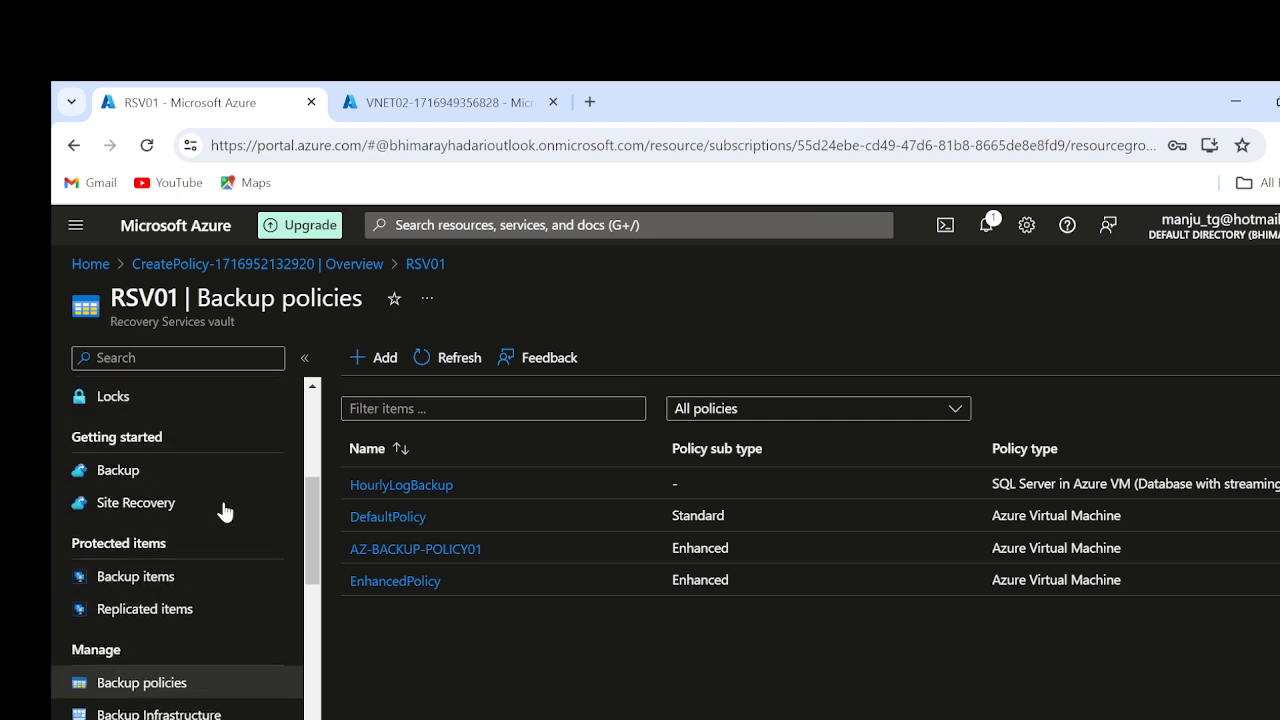
pyautogui.click(163, 572)
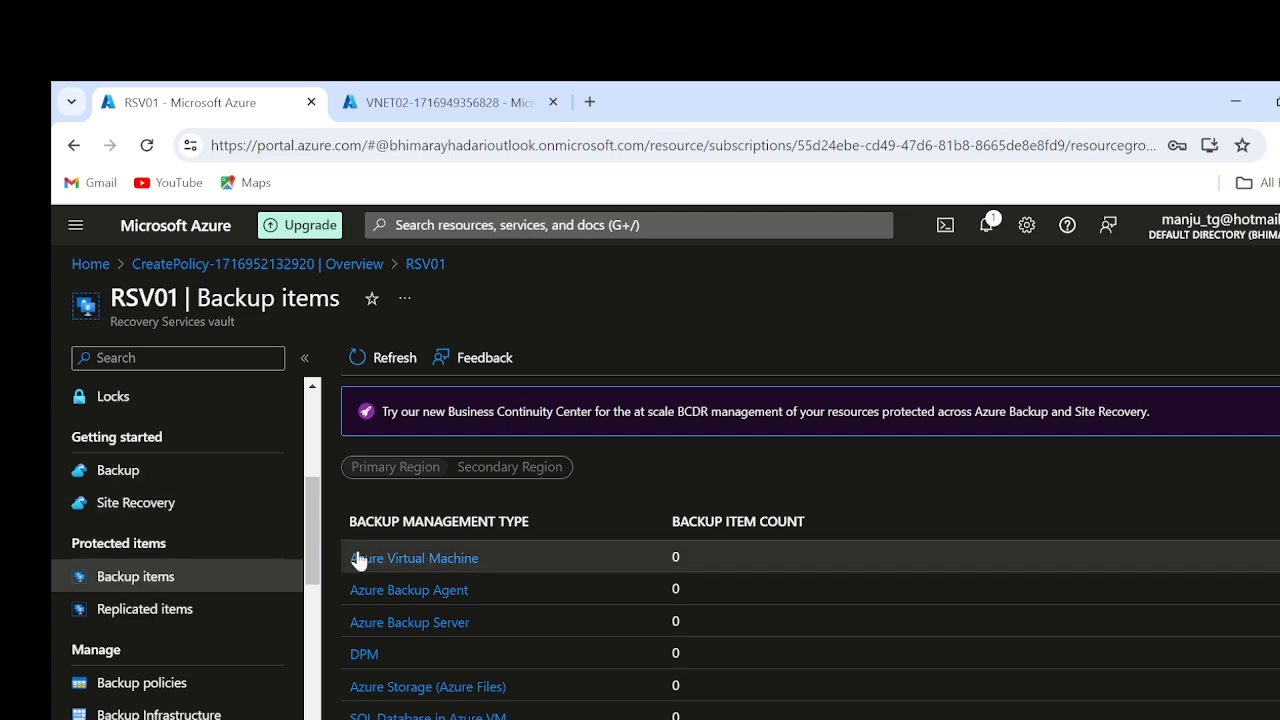
pyautogui.click(410, 558)
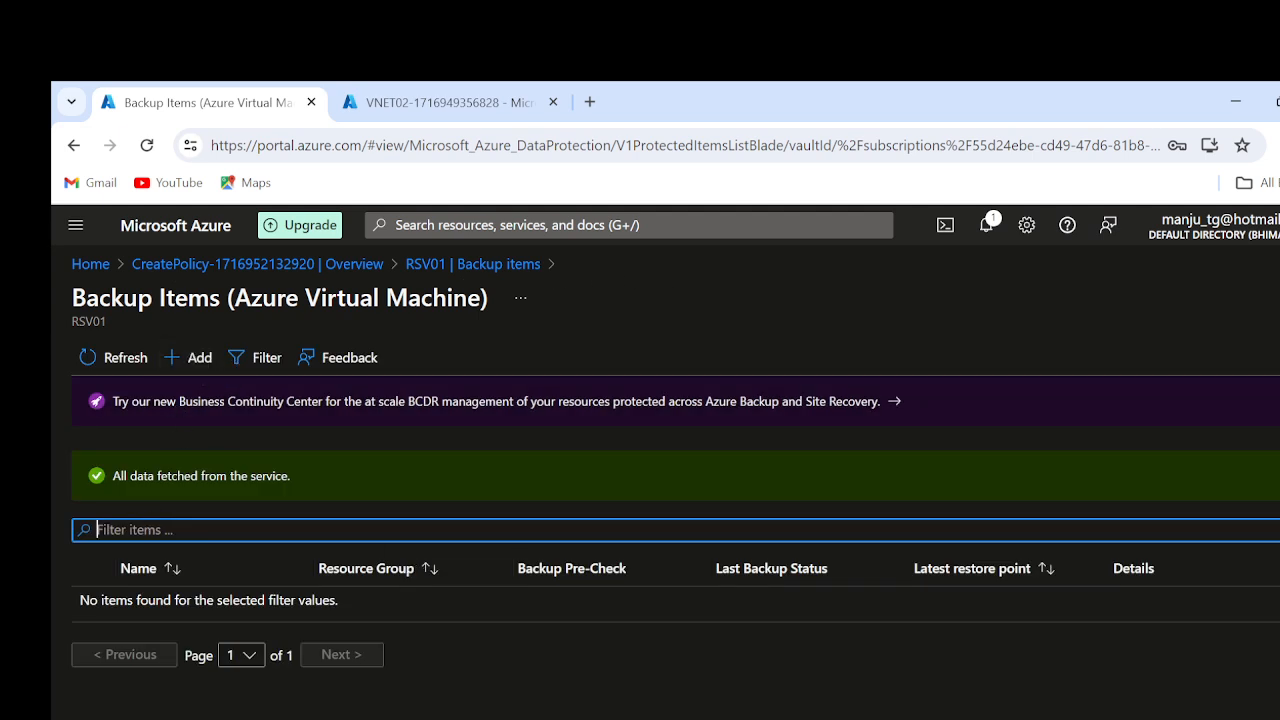
pyautogui.click(201, 360)
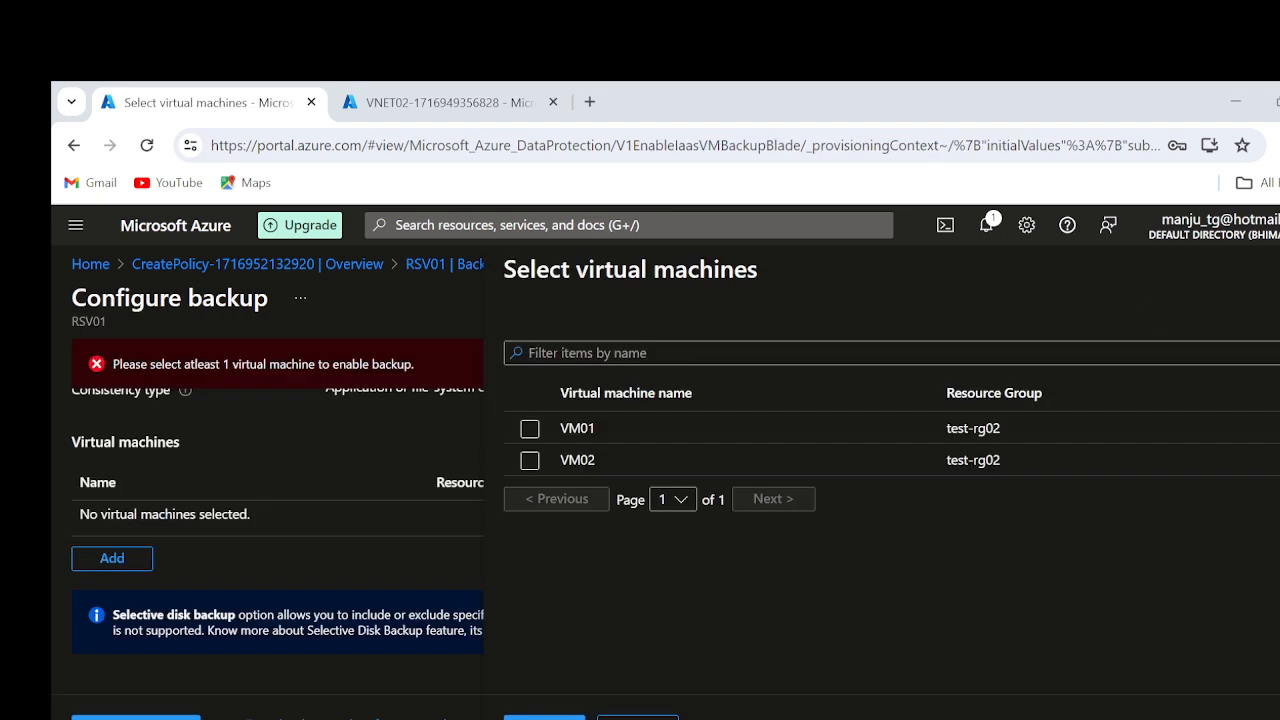
pyautogui.click(637, 718)
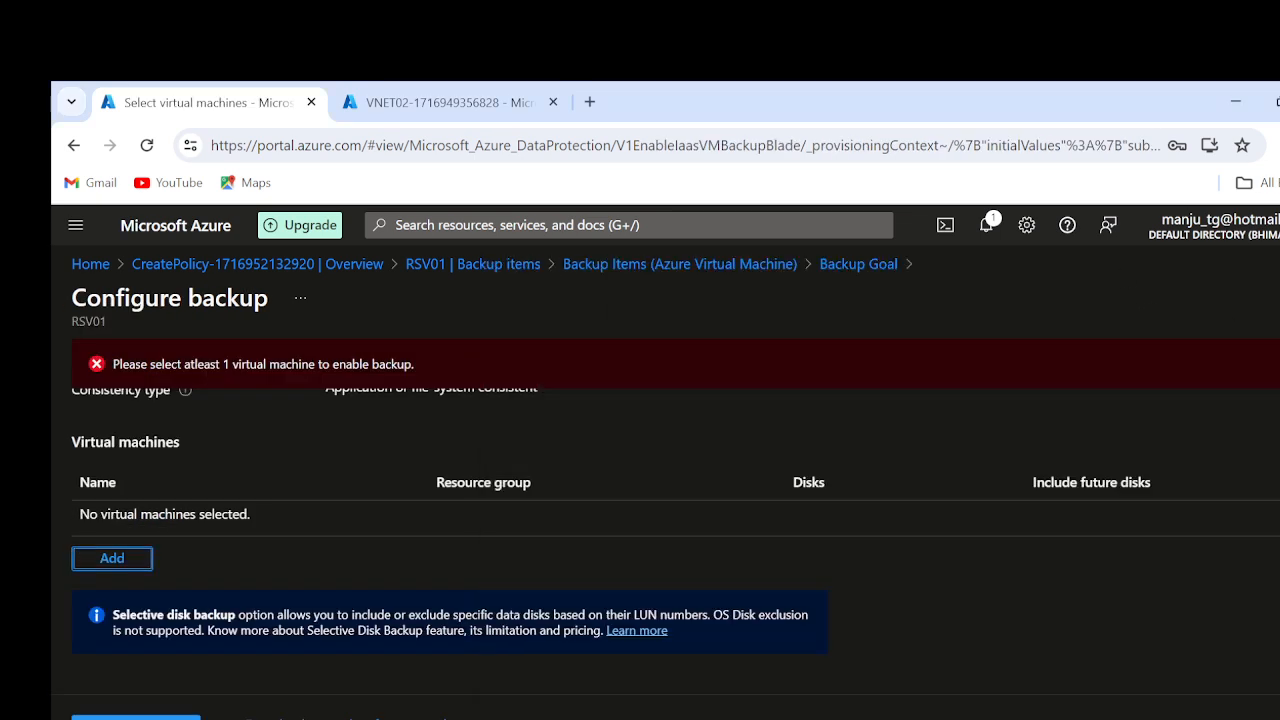
pyautogui.click(168, 264)
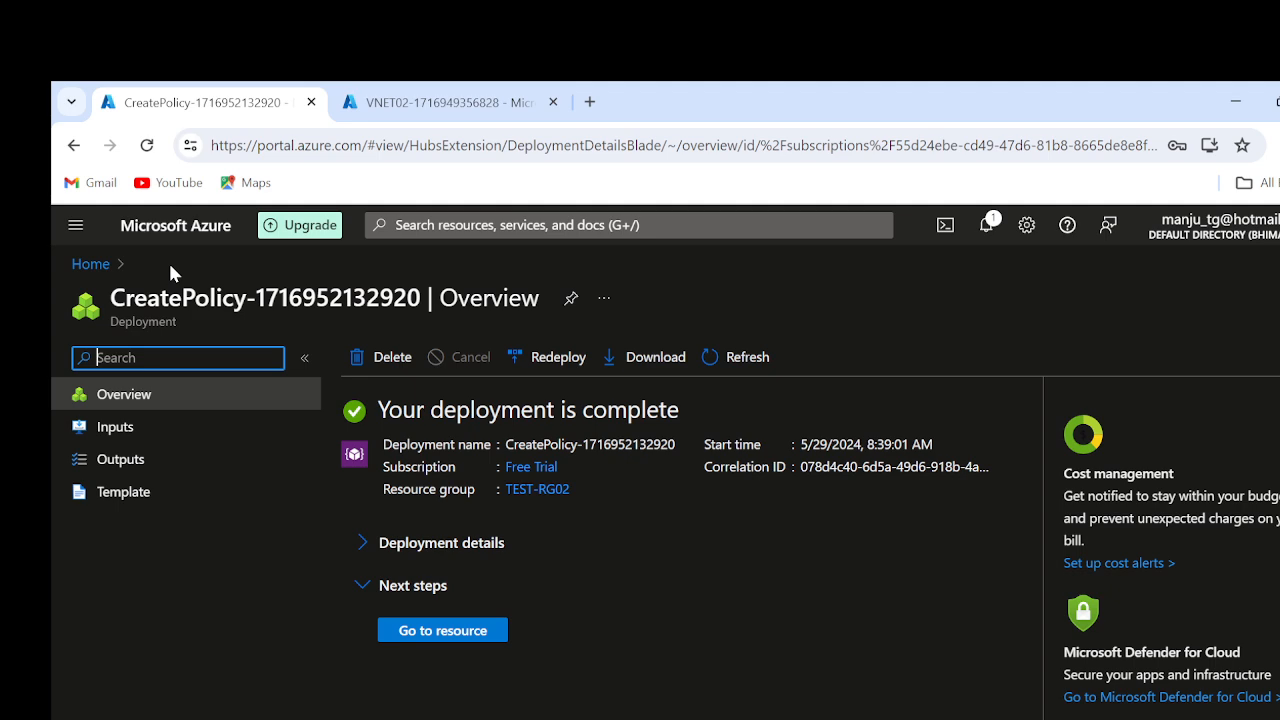
# - Go from the policy deployment to the RSV01 vault and open AZ-BACKUP-POLICY01 from its backup policies
pyautogui.click(472, 636)
pyautogui.scroll(-5, 177, 680)
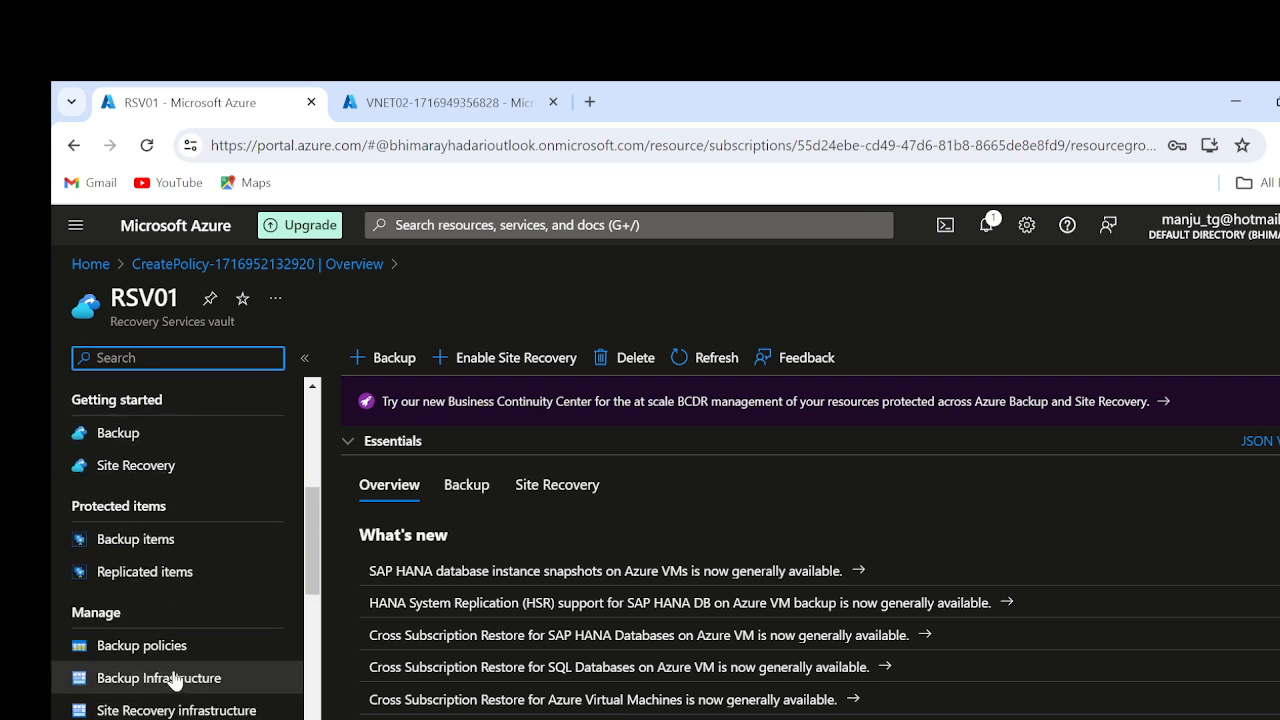
pyautogui.click(123, 650)
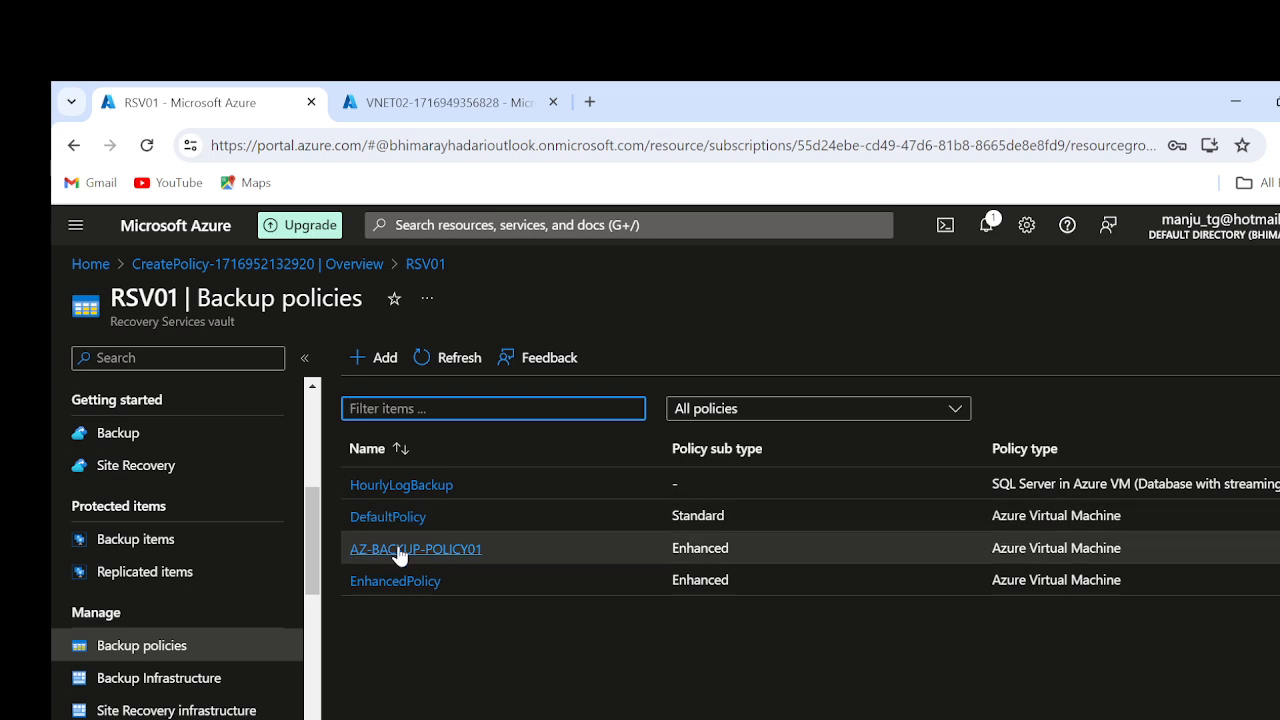
pyautogui.click(400, 550)
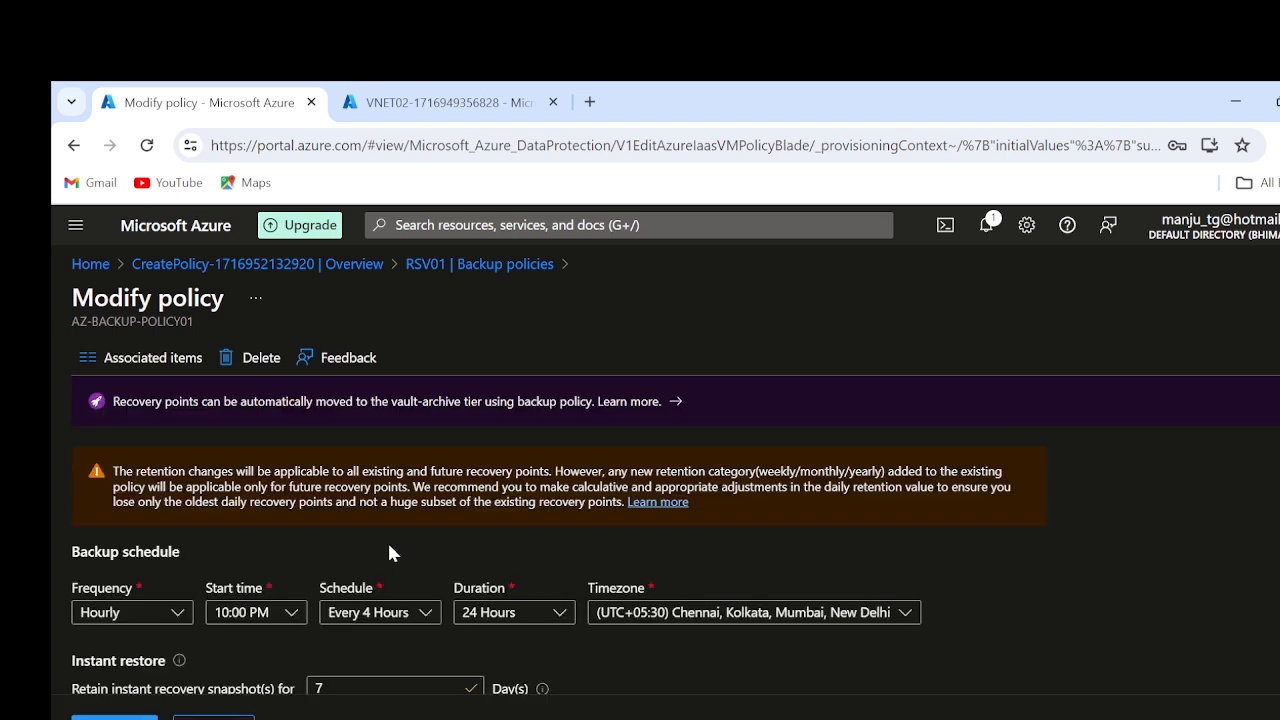
# - Start an Azure virtual machine backup from the policy's associated items, using the Enhanced sub type and AZ-BACKUP-POLICY01
pyautogui.click(129, 362)
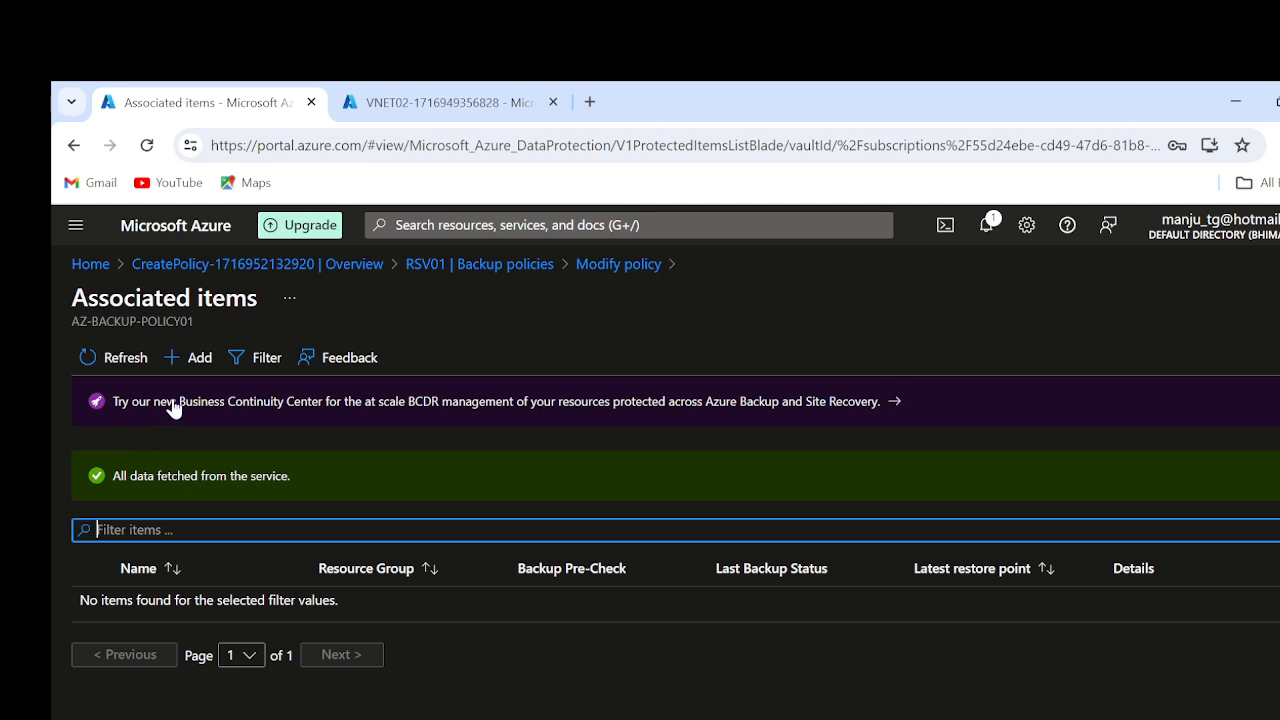
pyautogui.click(200, 358)
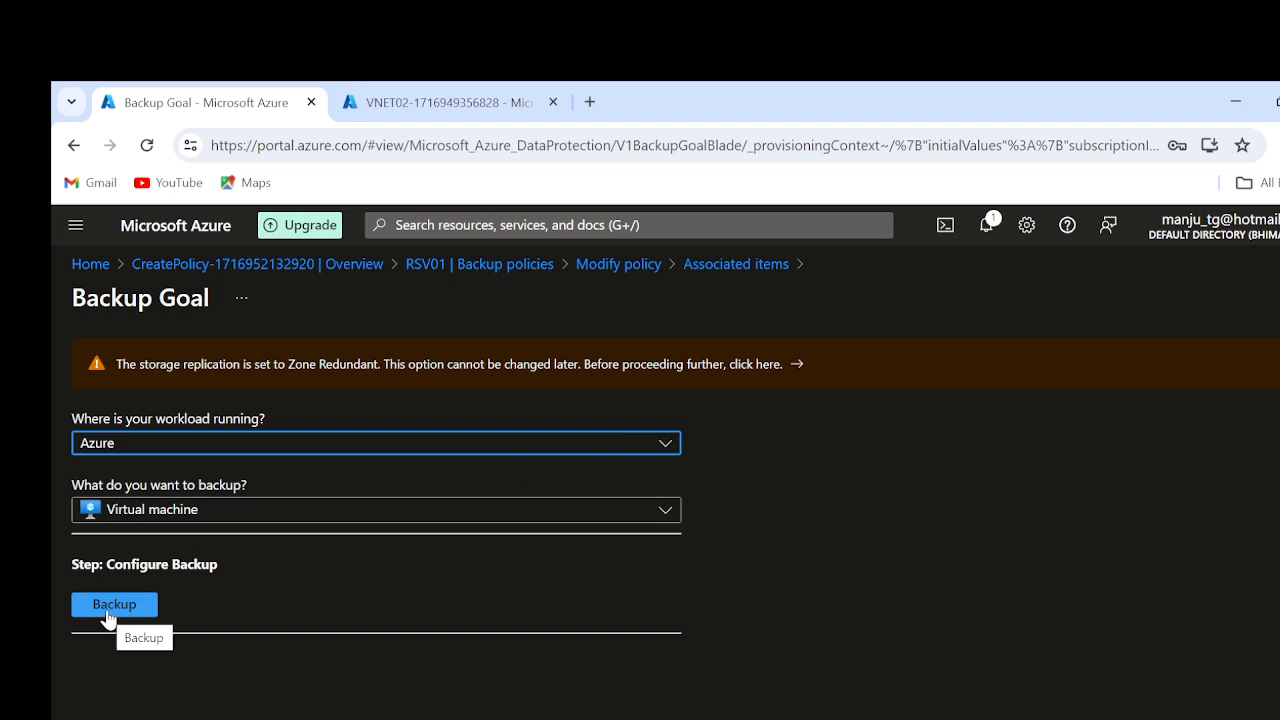
pyautogui.click(105, 607)
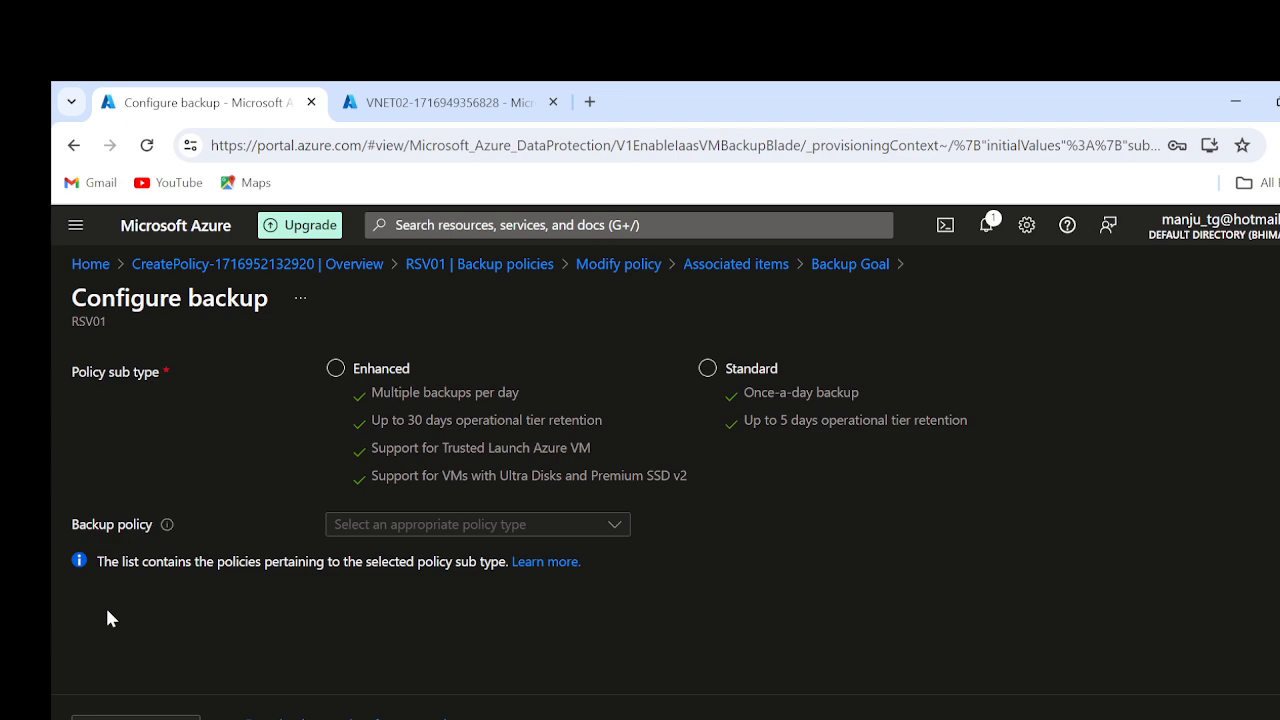
pyautogui.click(360, 376)
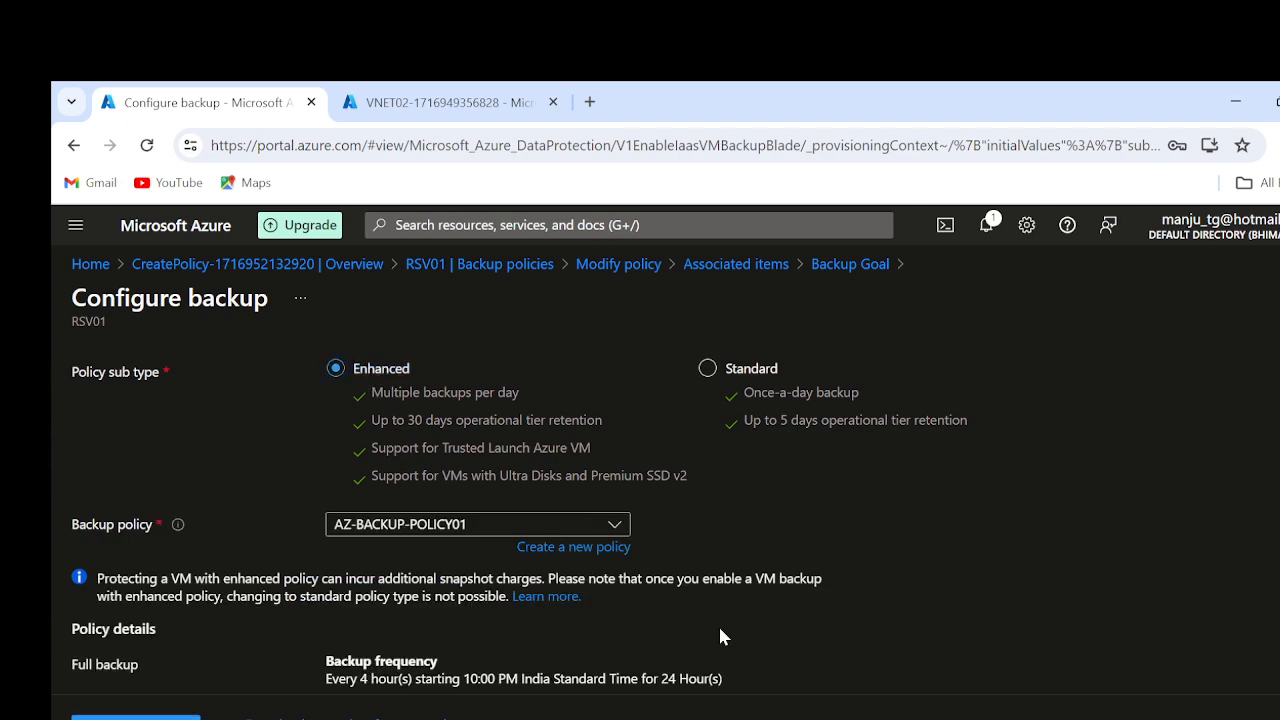
pyautogui.scroll(-5, 722, 637)
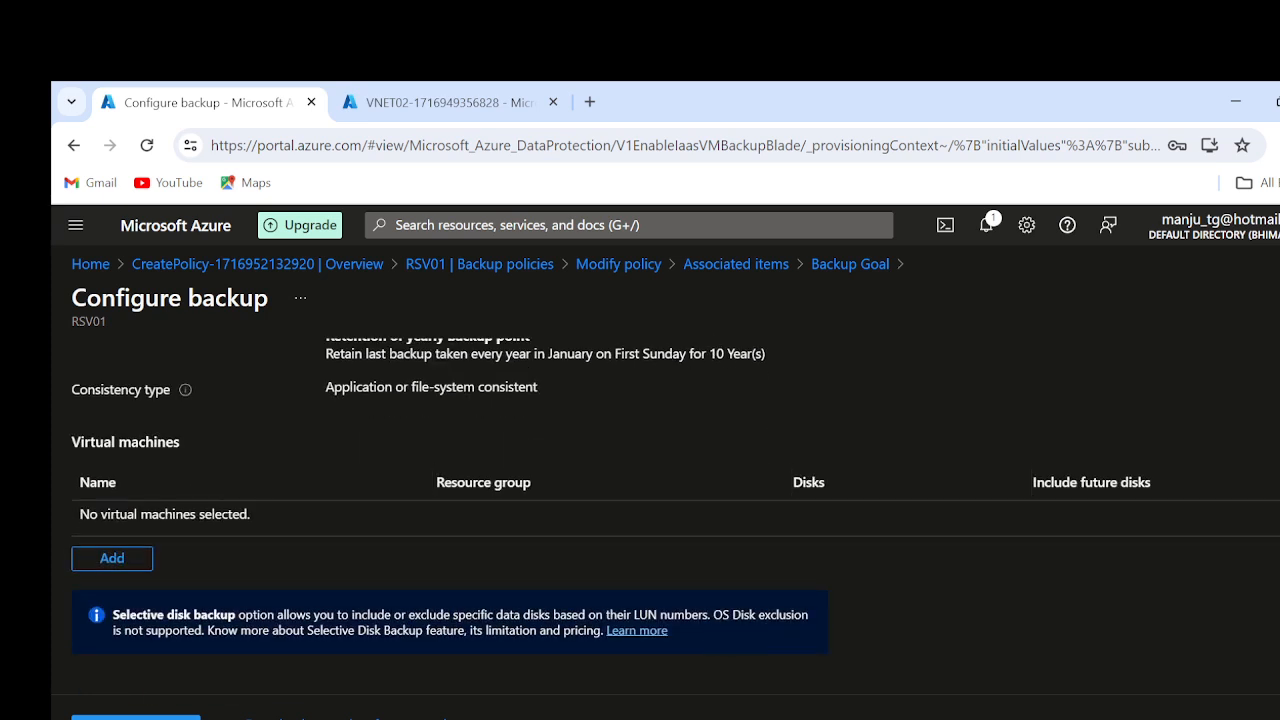
# - Add VM01 and VM02 from test-rg02 to the backup configuration and enable their backup
pyautogui.click(97, 563)
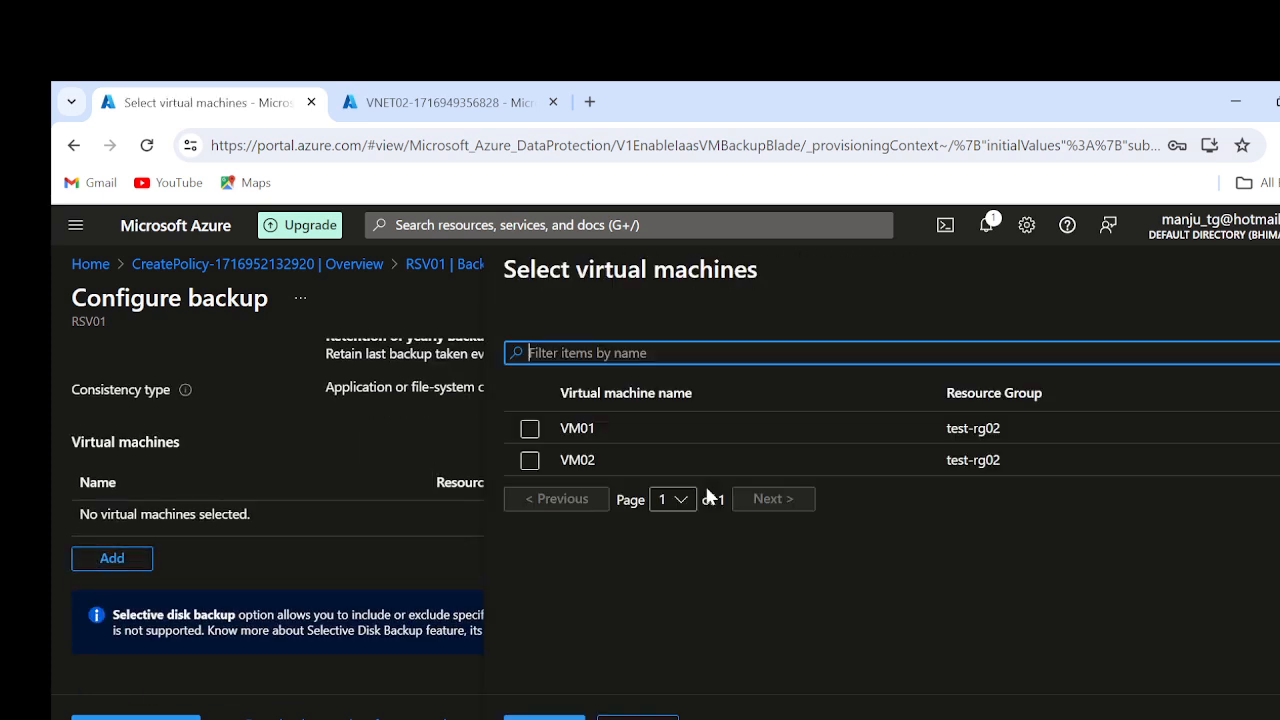
pyautogui.click(530, 428)
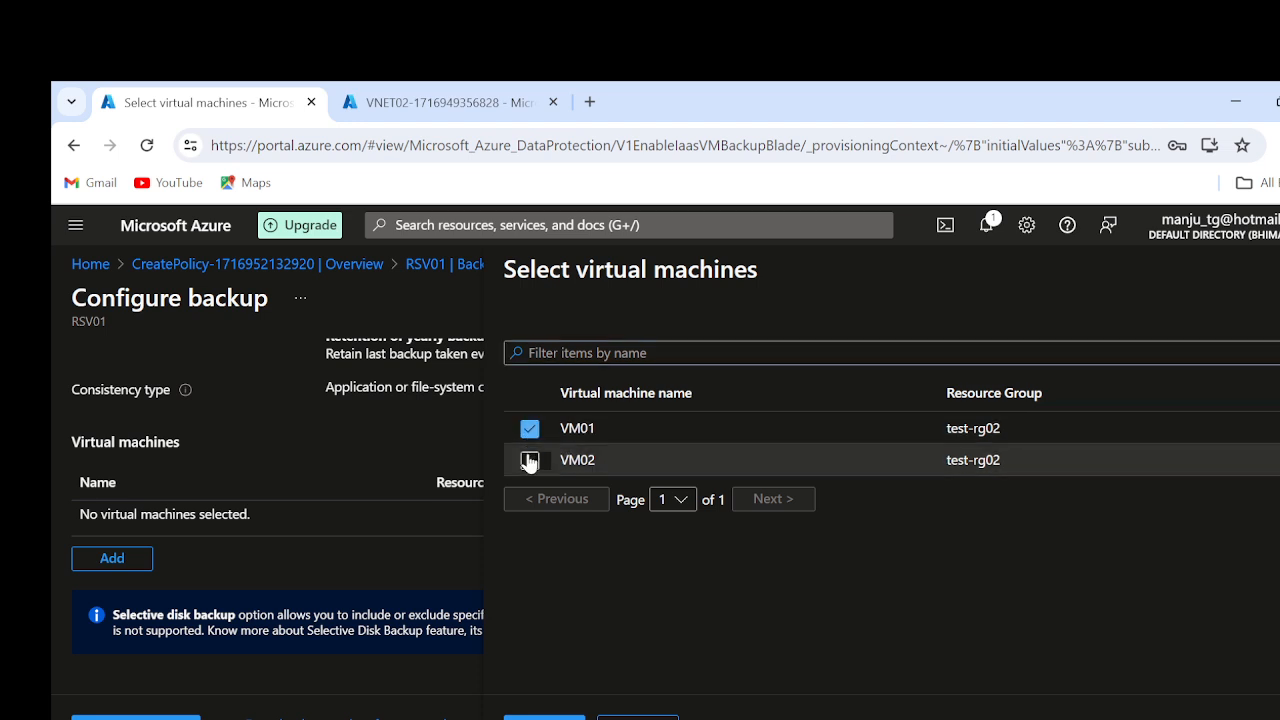
pyautogui.click(530, 460)
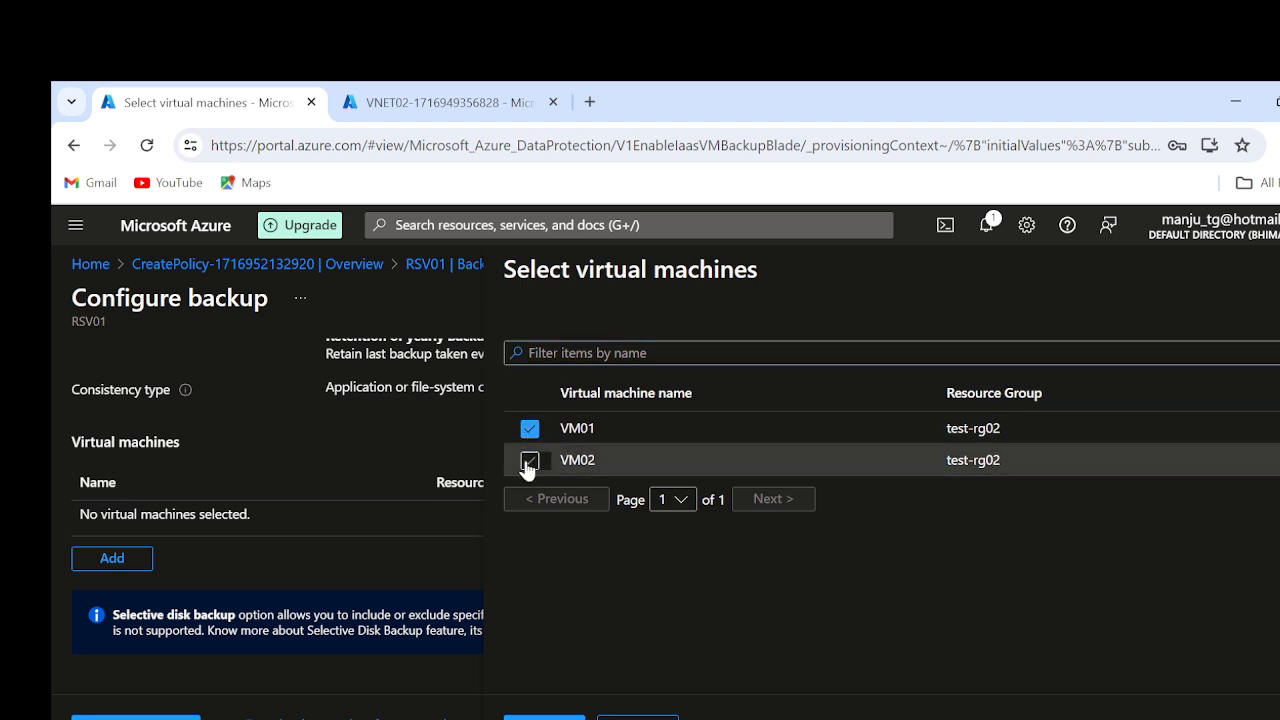
pyautogui.click(545, 717)
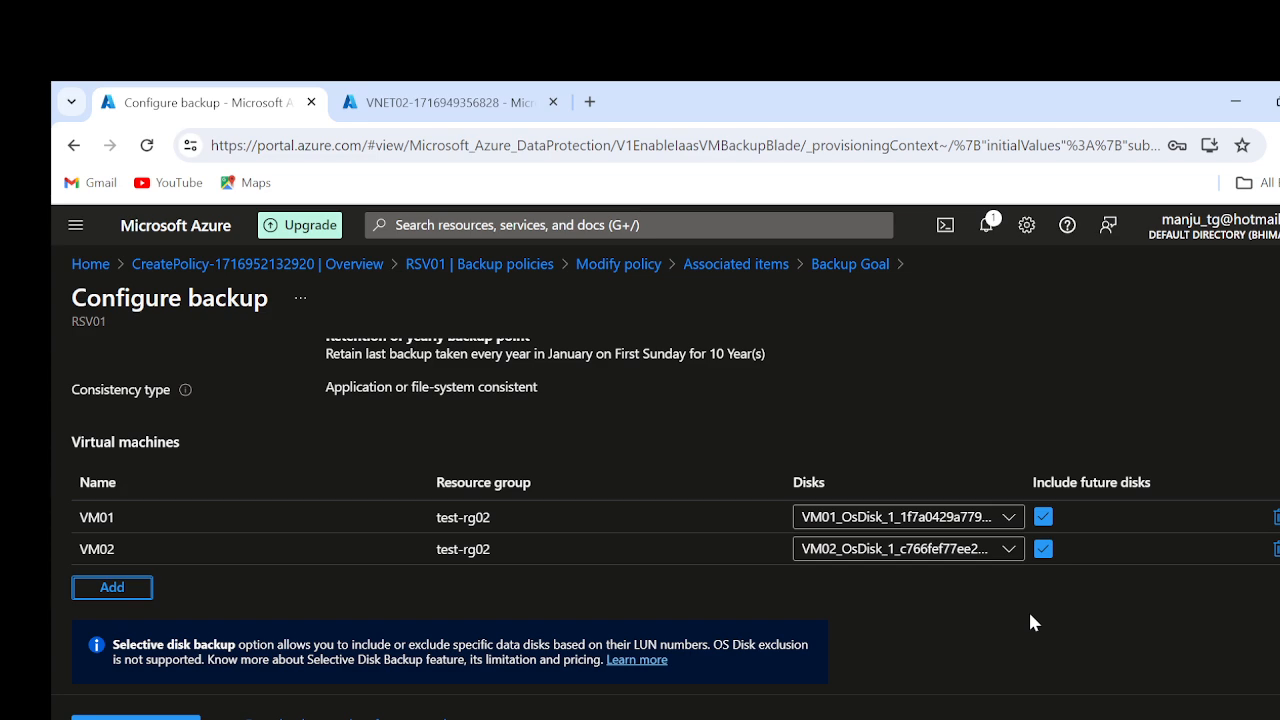
pyautogui.scroll(-1, 1030, 614)
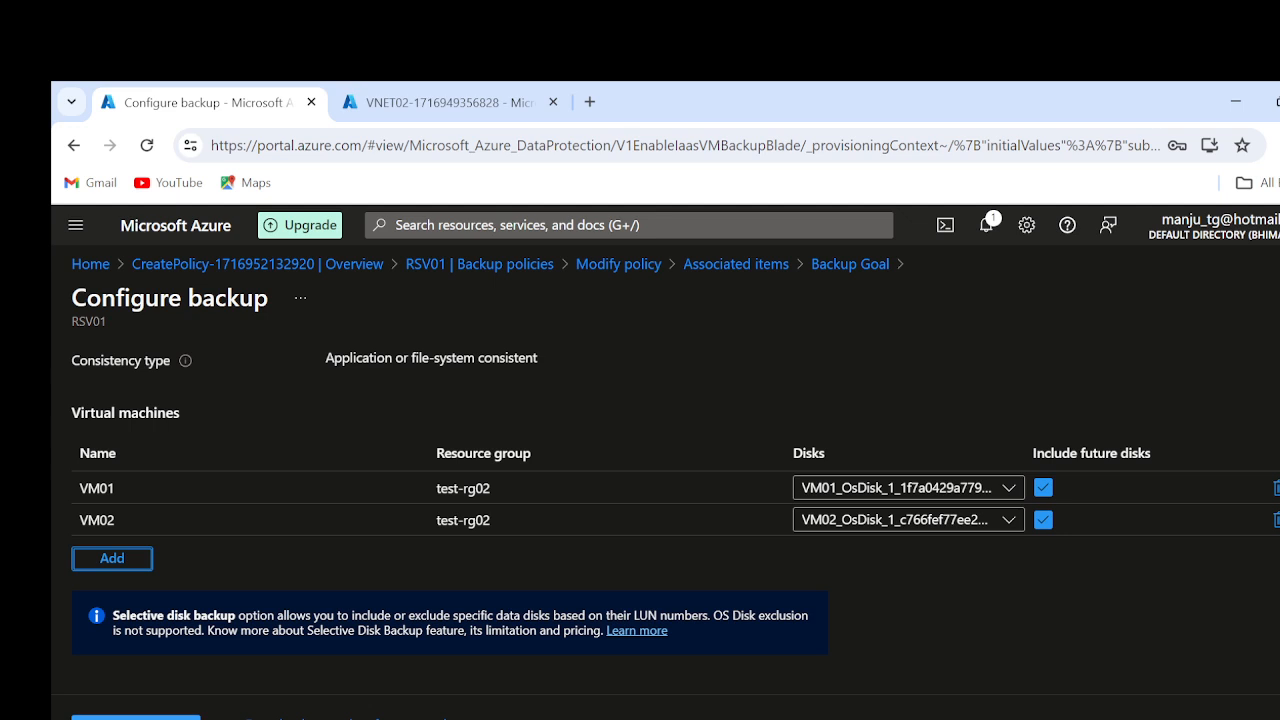
pyautogui.click(136, 718)
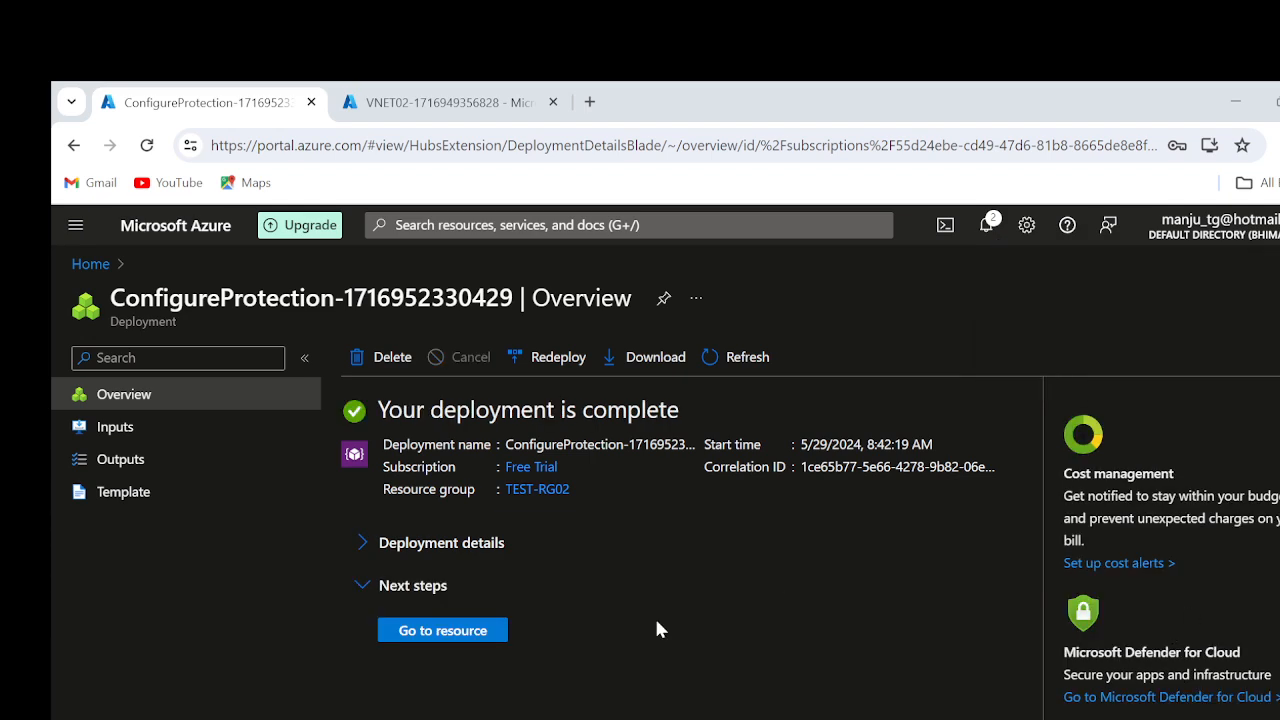
# - Go from the completed protection deployment to the RSV01 vault and open its Azure Virtual Machine backup items
pyautogui.click(444, 631)
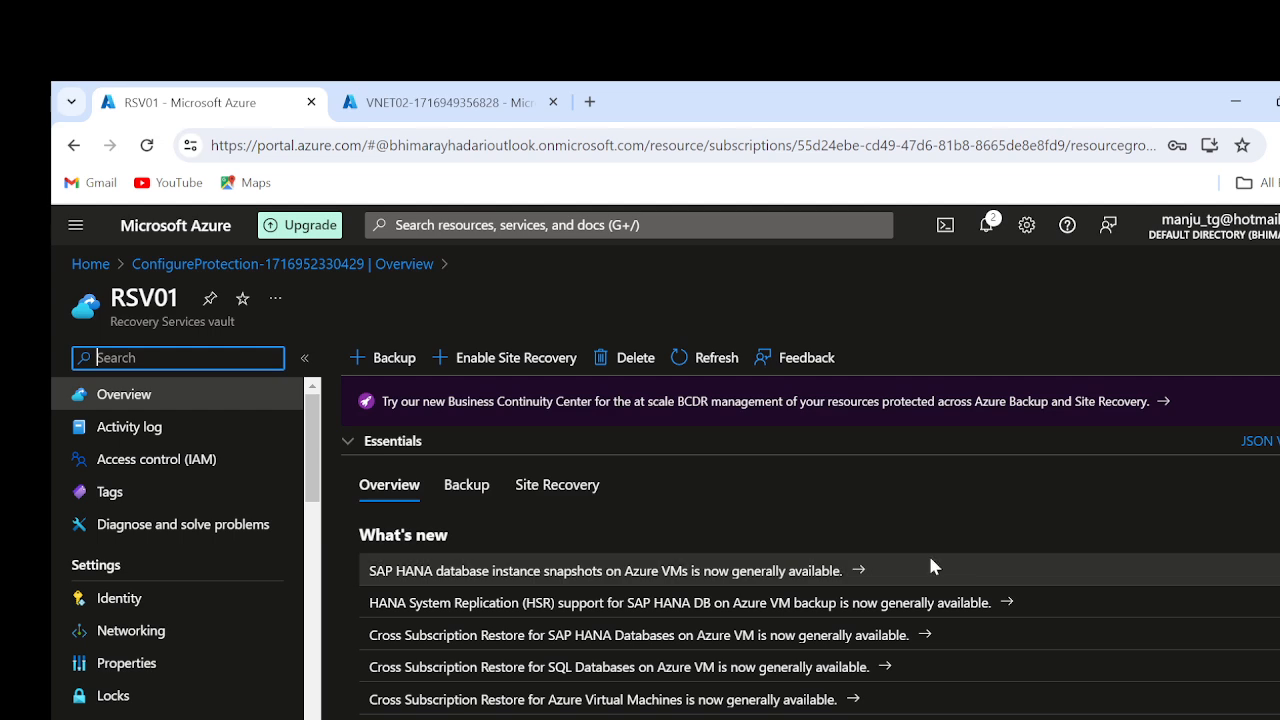
pyautogui.scroll(-2, 234, 654)
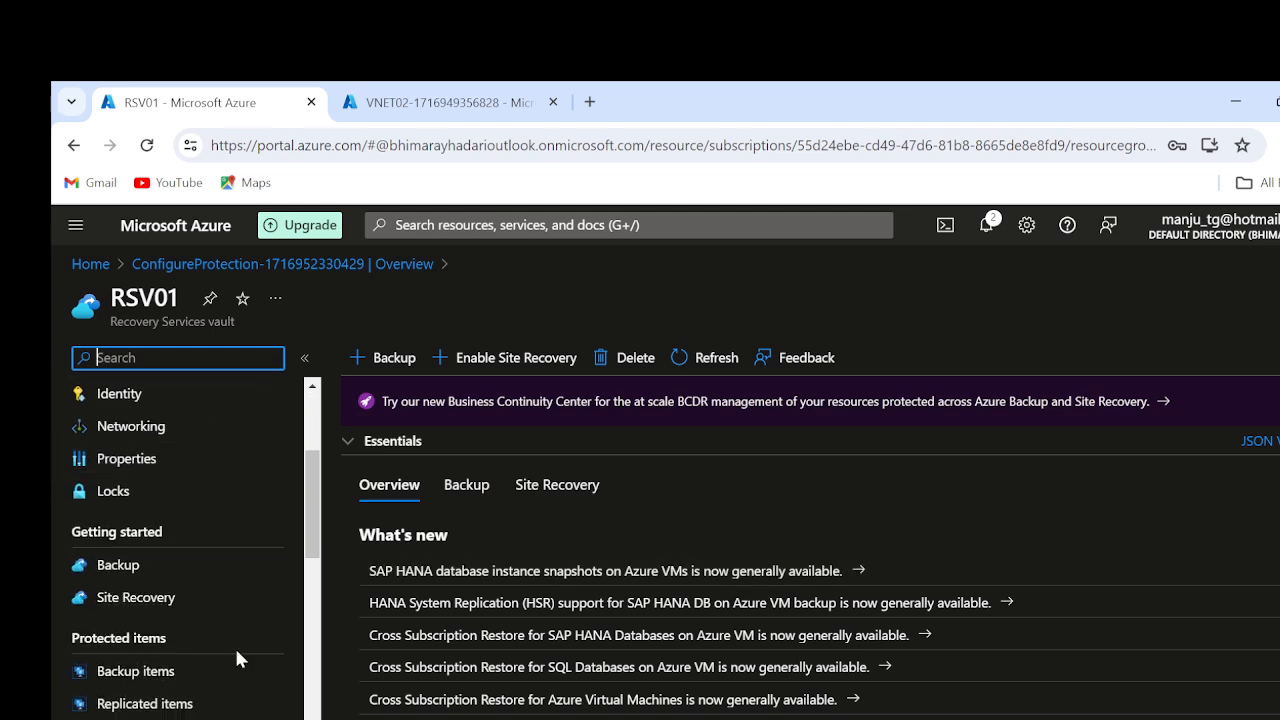
pyautogui.click(136, 671)
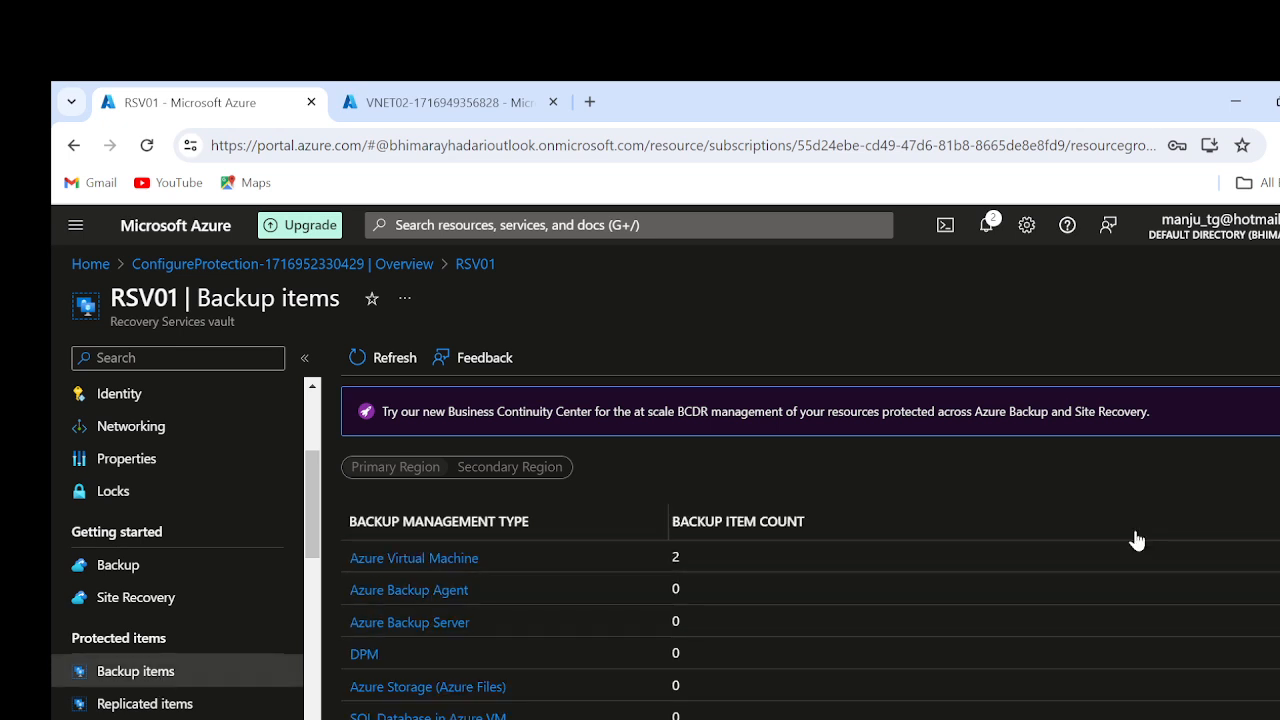
pyautogui.scroll(-1, 1137, 540)
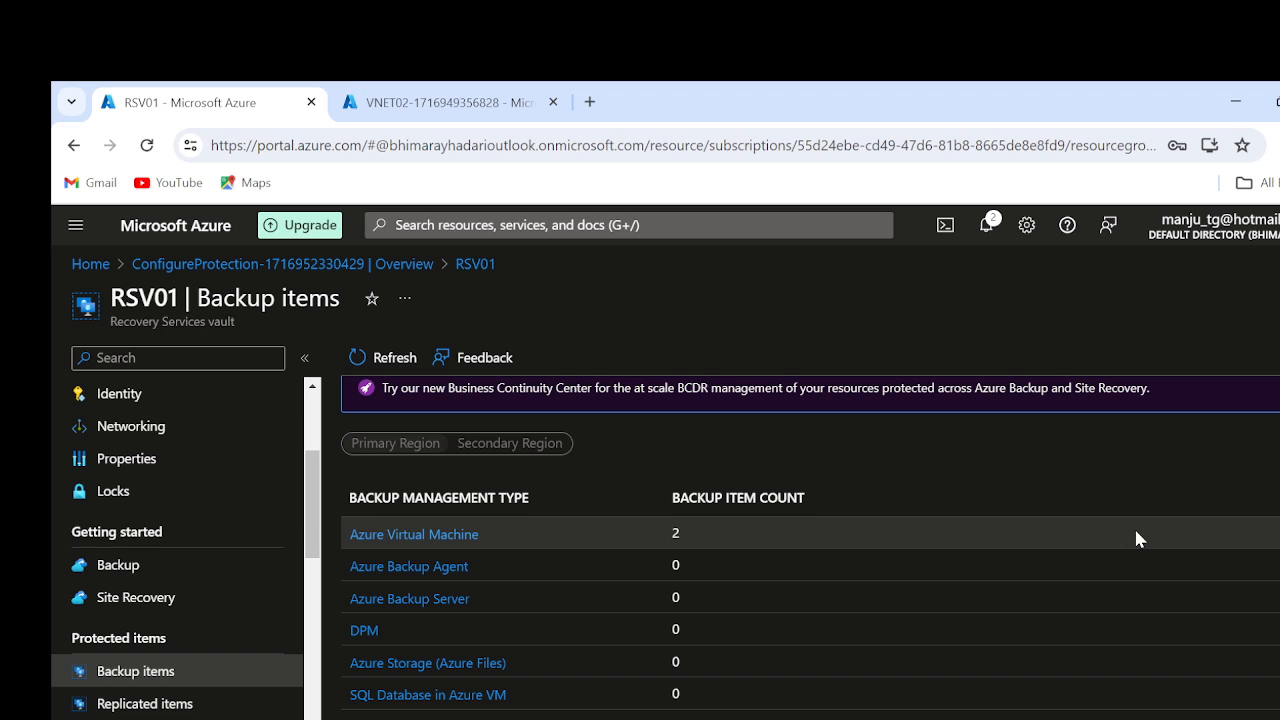
pyautogui.click(386, 536)
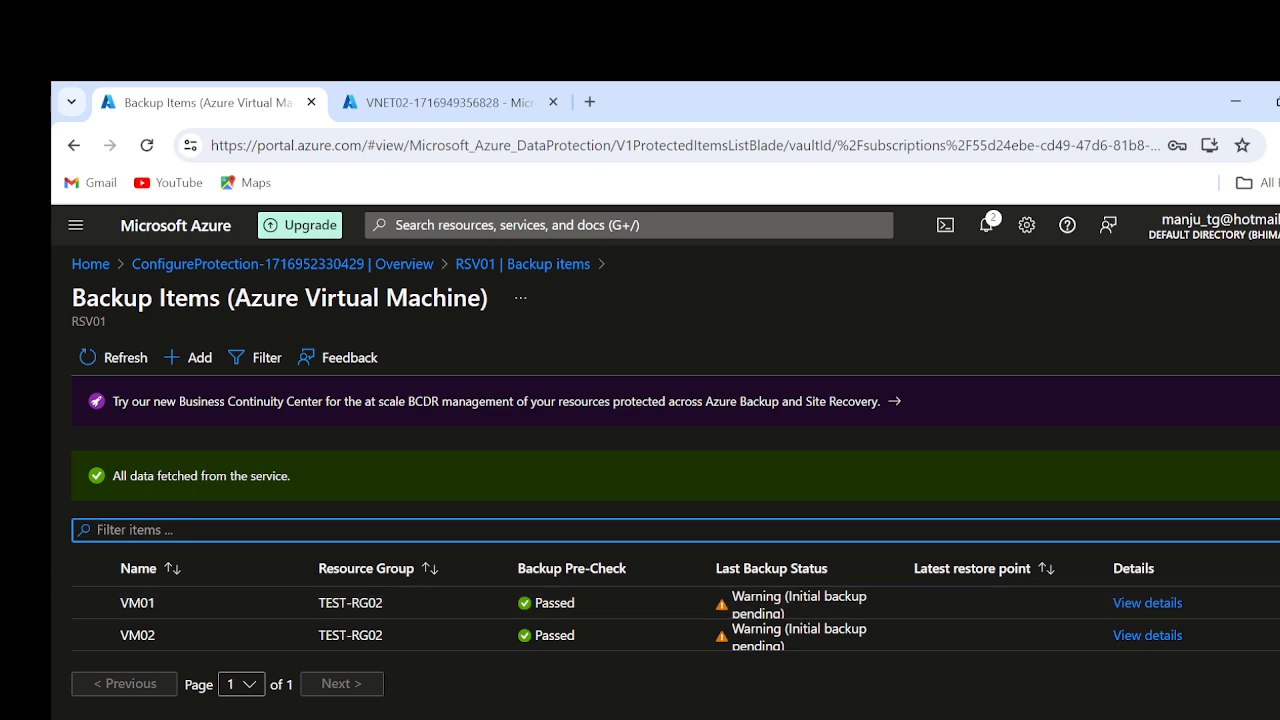
# - Trigger an immediate backup of VM01 with the backup retained till 06/28/2024
pyautogui.click(1279, 603)
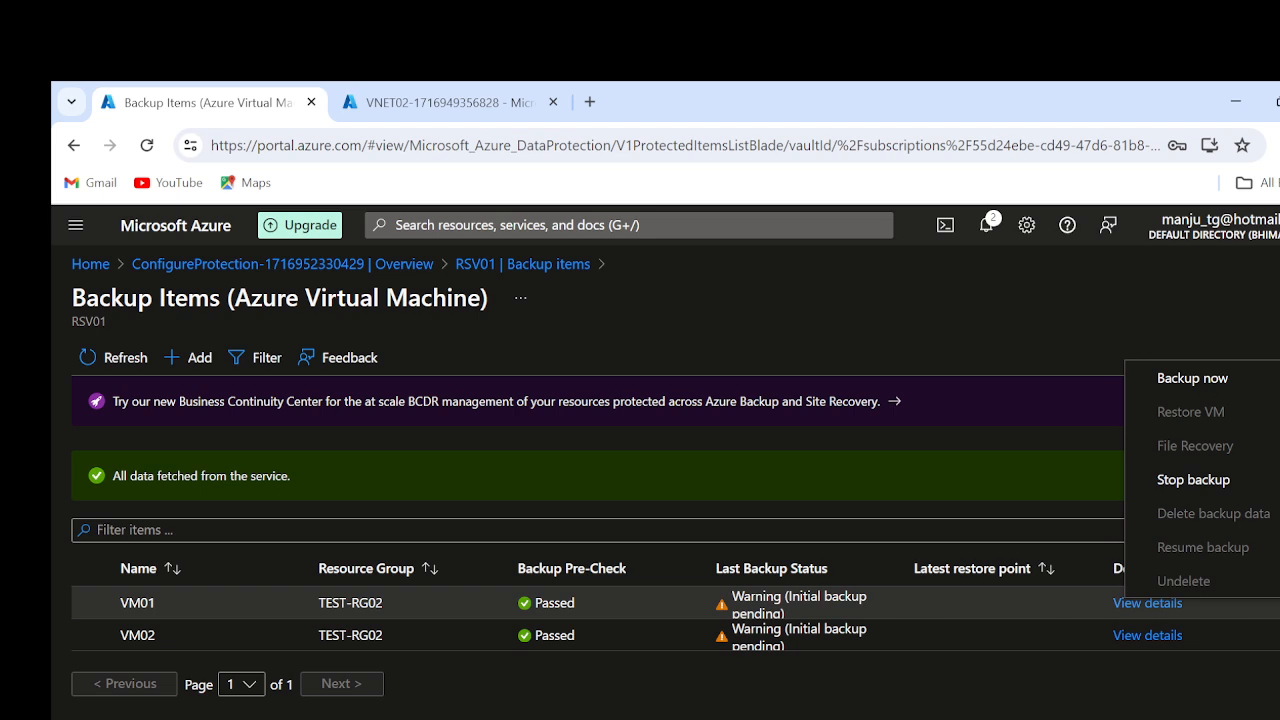
pyautogui.click(1228, 380)
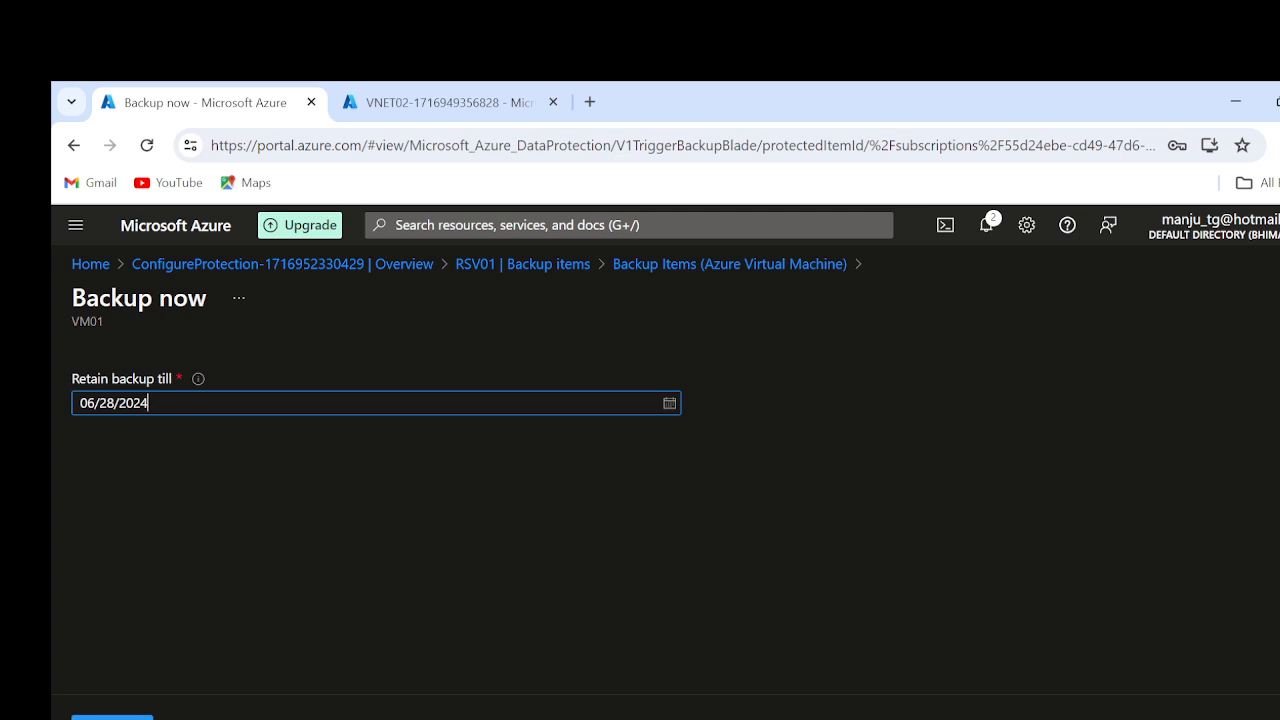
pyautogui.click(112, 718)
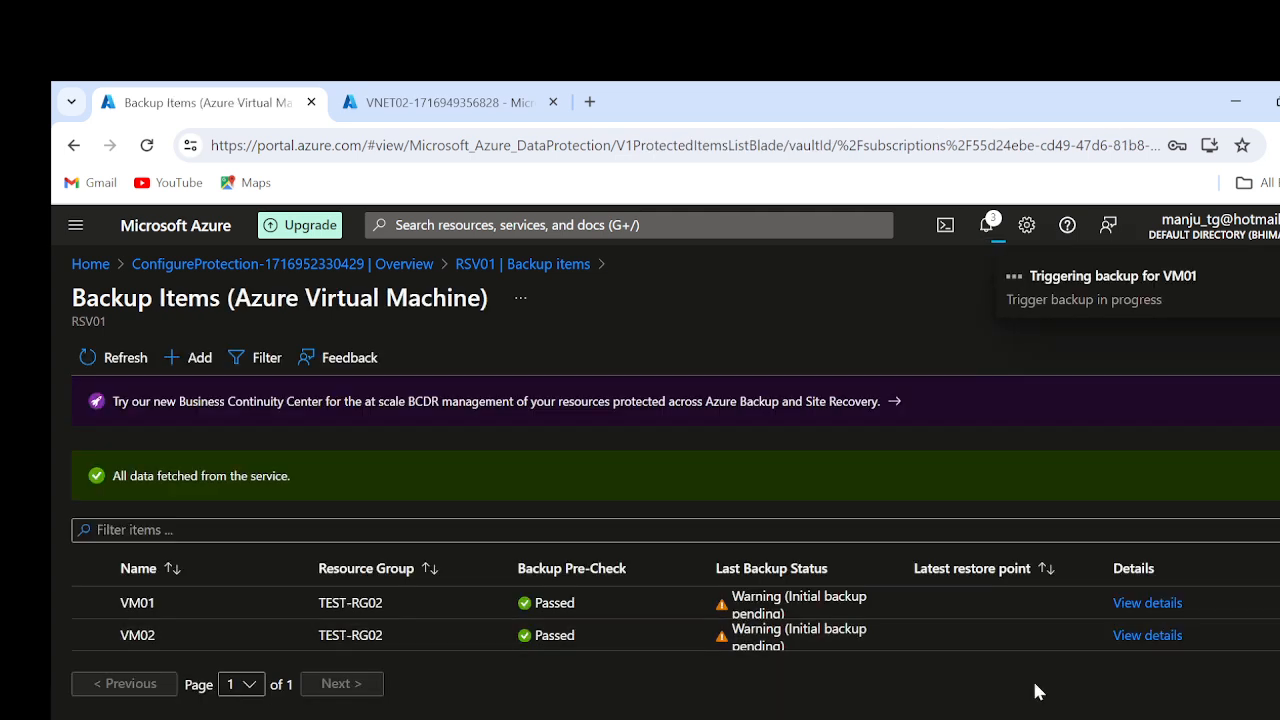
# - Trigger an immediate backup of VM02 with the backup retained till 06/28/2024
pyautogui.click(1268, 635)
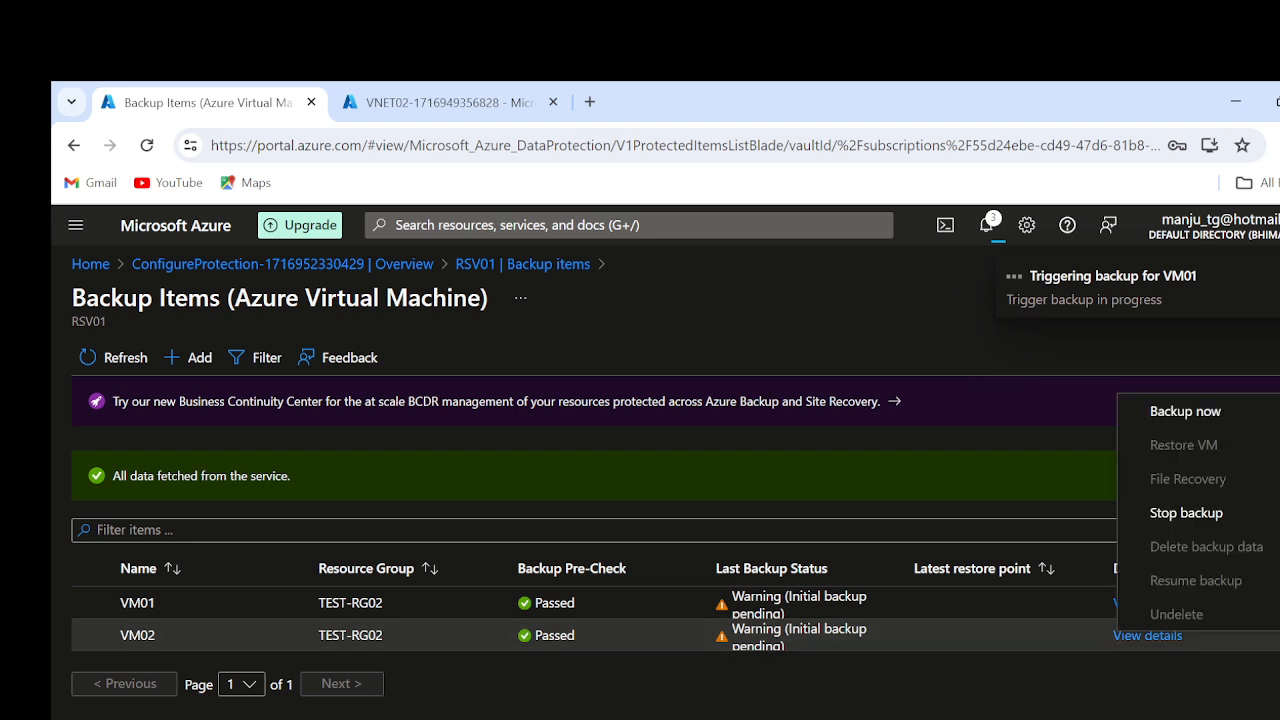
pyautogui.click(1189, 410)
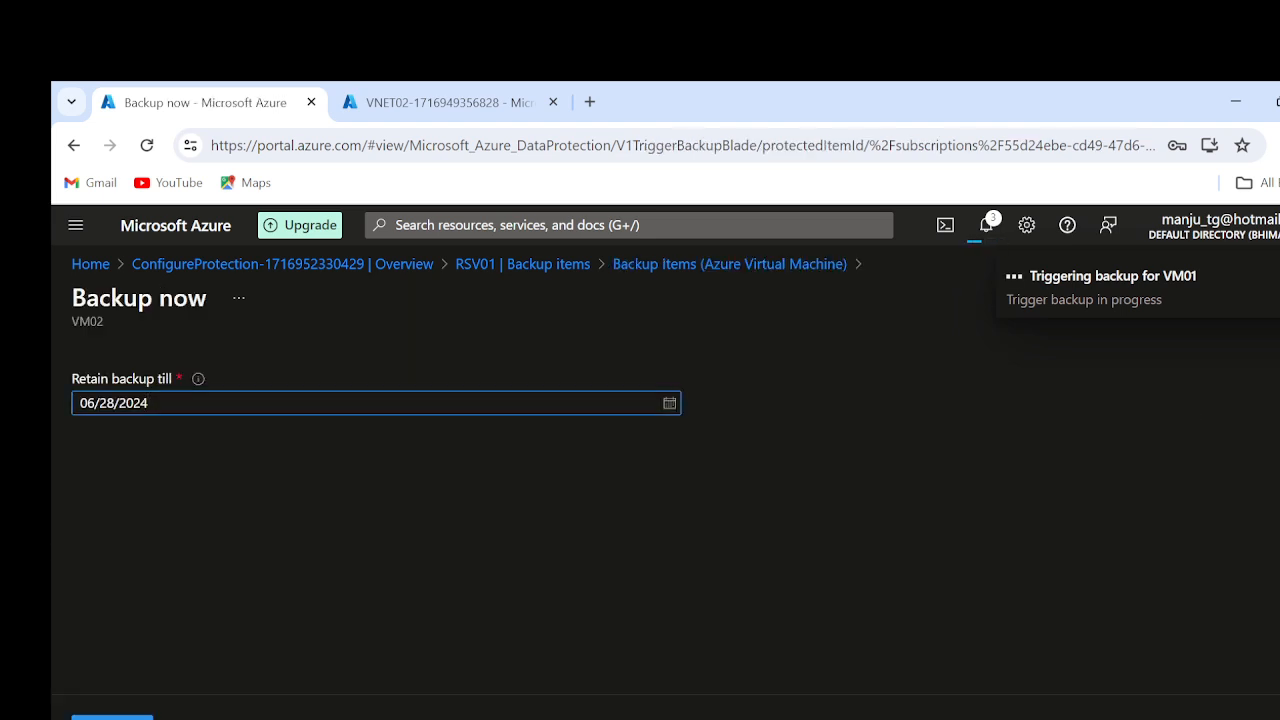
pyautogui.click(112, 718)
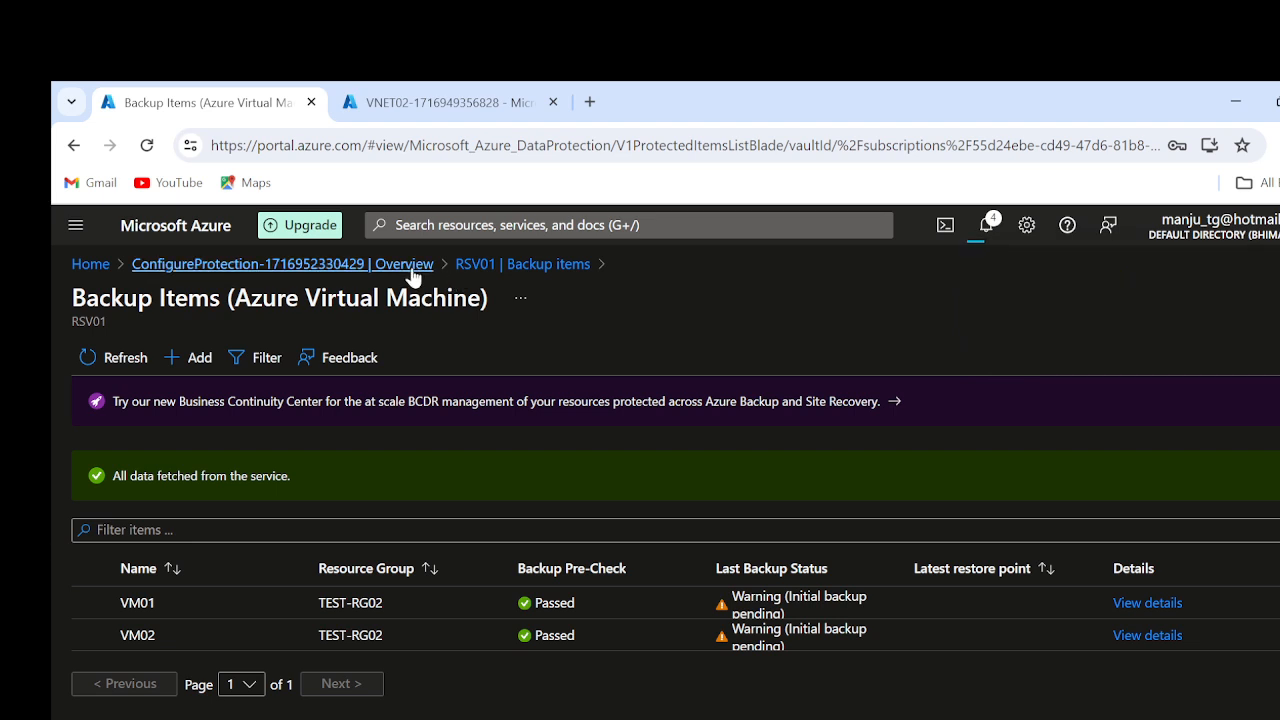
# - Return to the RSV01 vault and open its Backup Jobs list
pyautogui.click(474, 268)
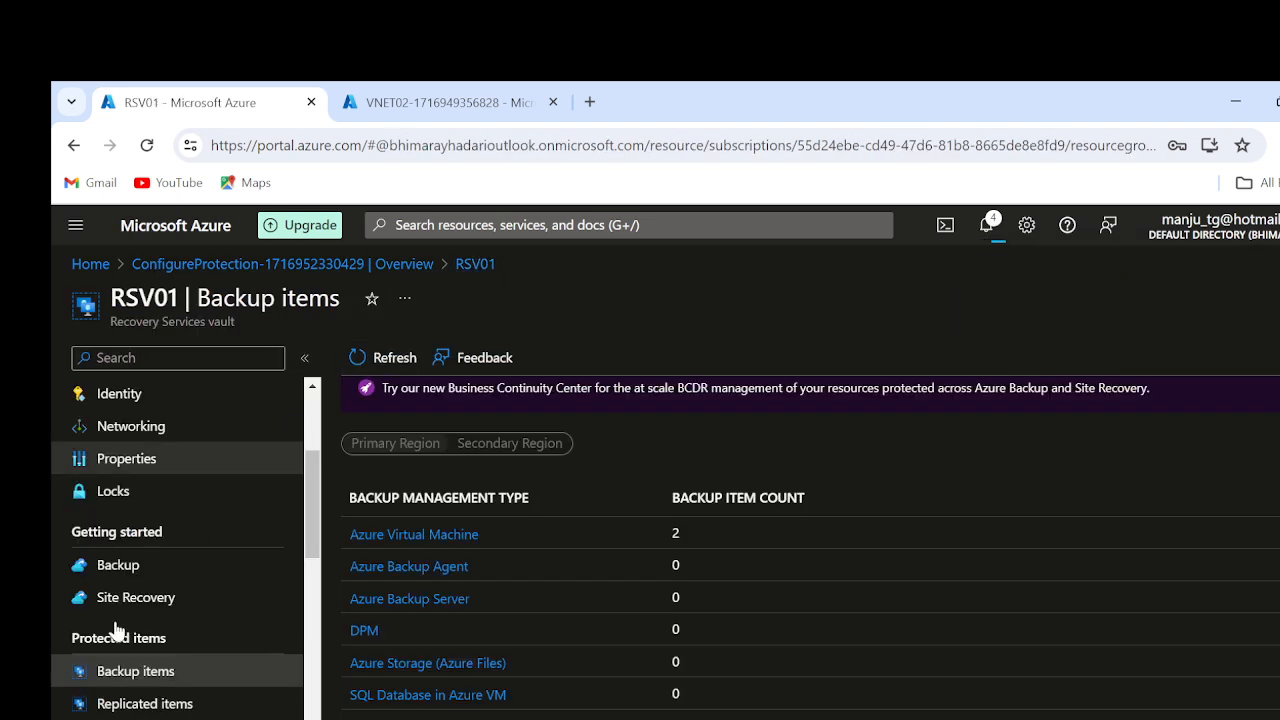
pyautogui.scroll(-2, 108, 640)
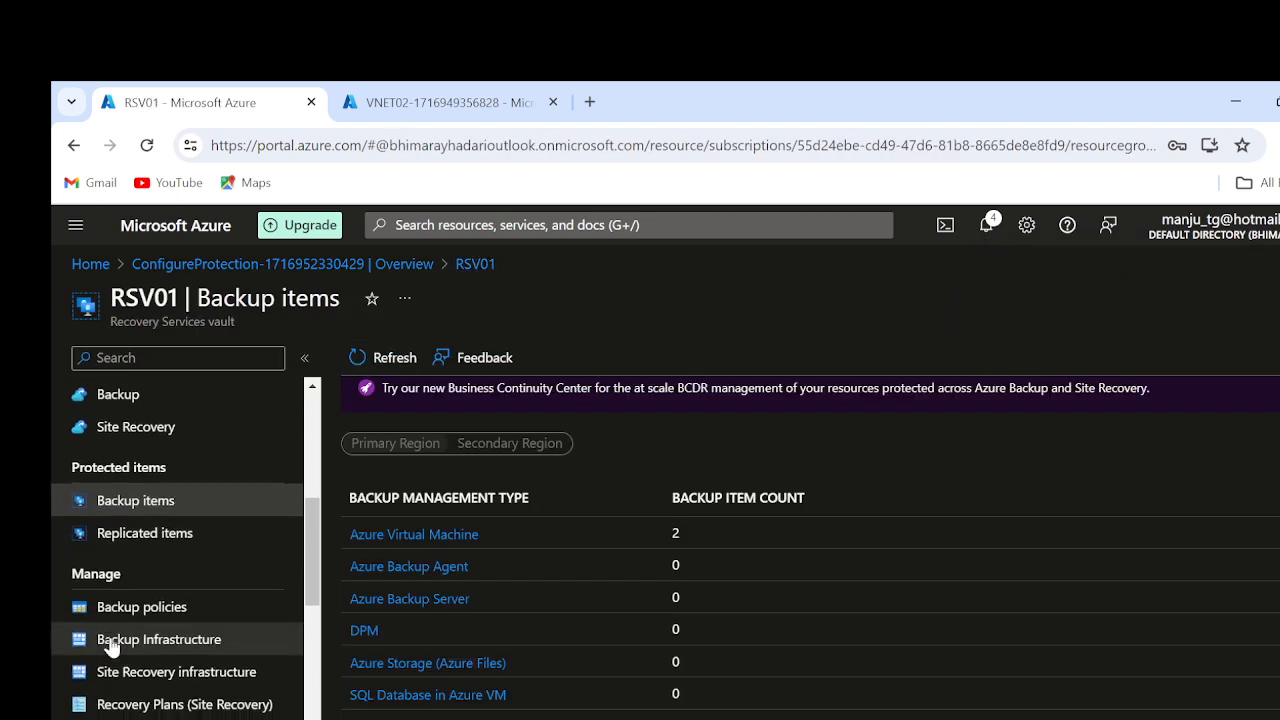
pyautogui.scroll(-3, 110, 648)
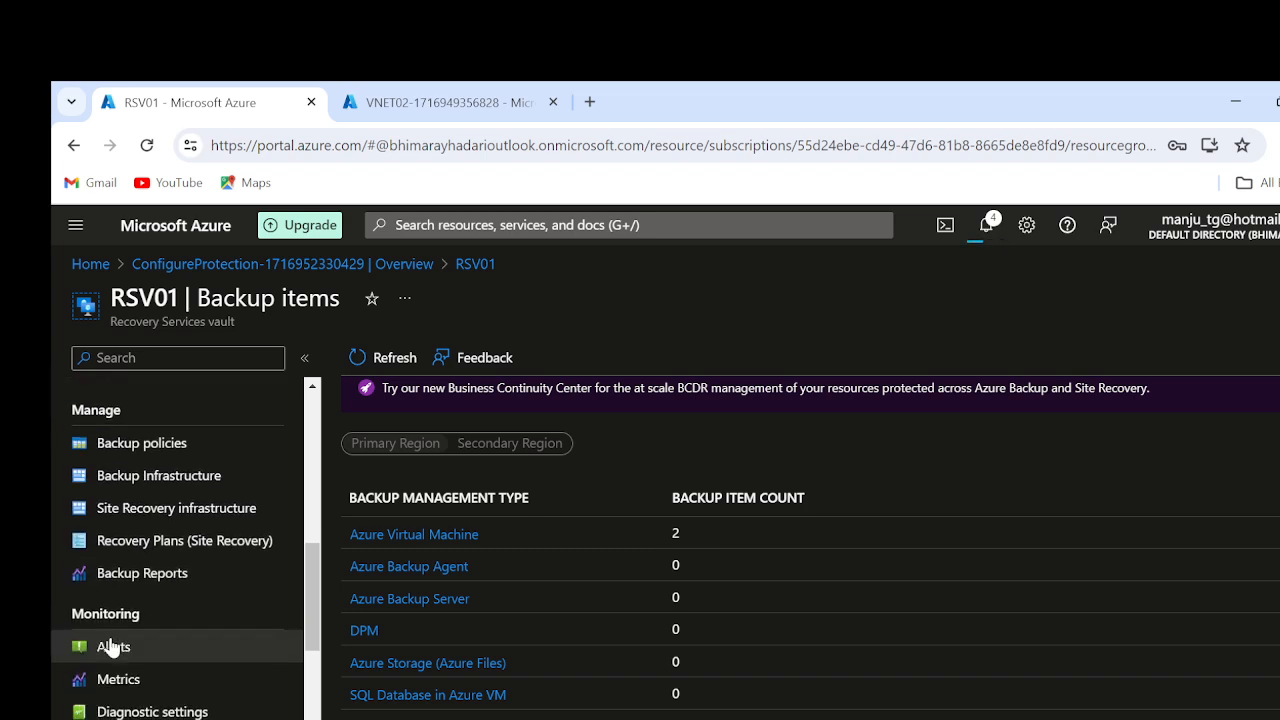
pyautogui.scroll(-1, 112, 648)
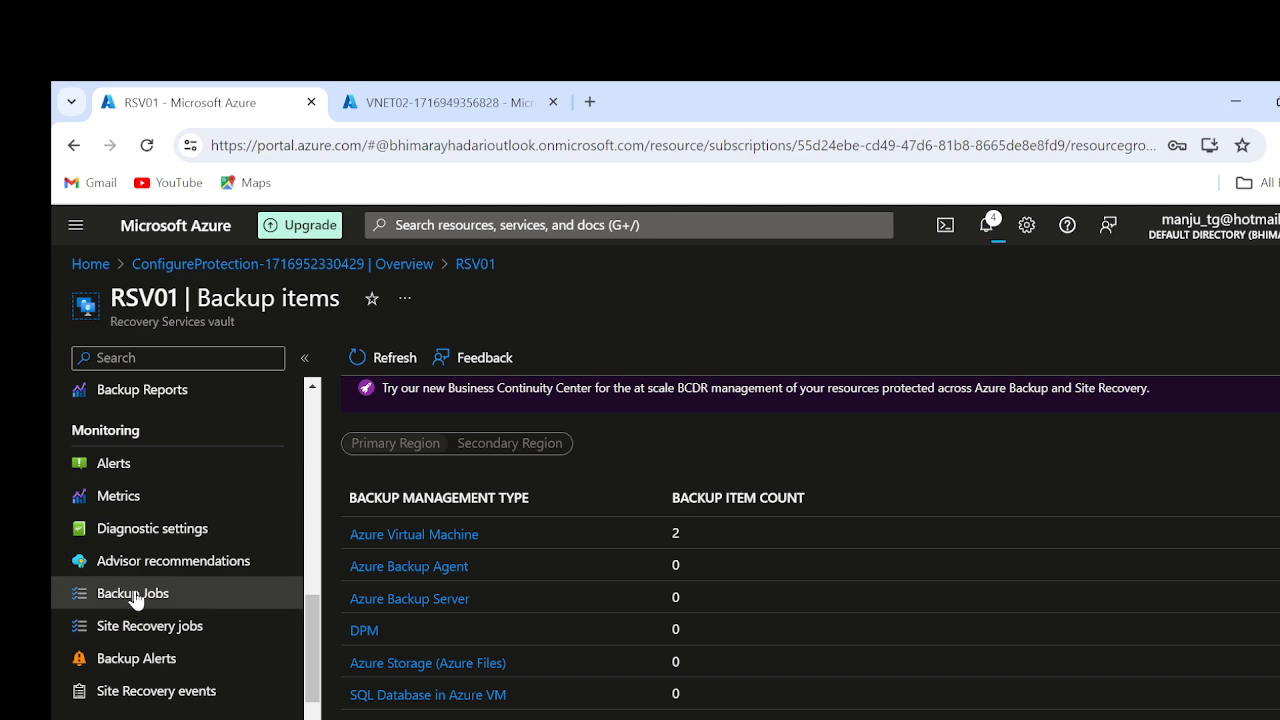
pyautogui.click(135, 597)
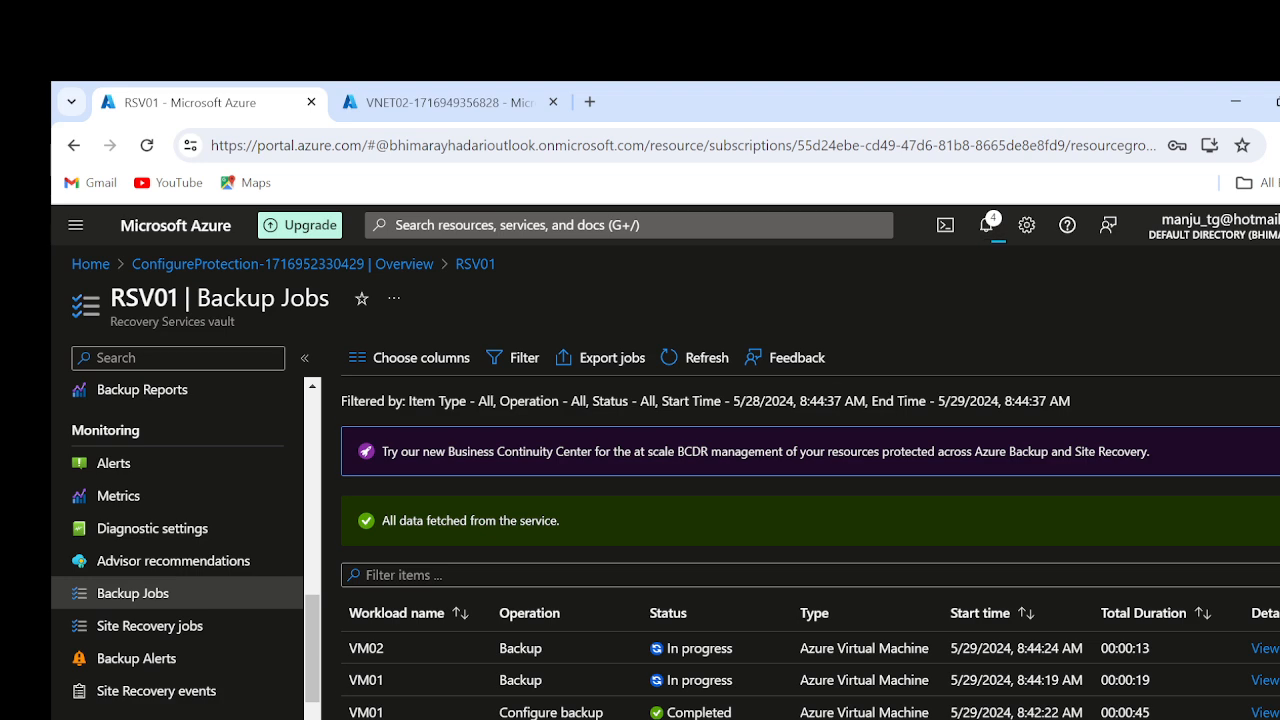
# - Examine the operation, status, start time, duration and details columns of the VM01 and VM02 backup jobs, and review the vault's management and monitoring options
pyautogui.scroll(-1, 810, 550)
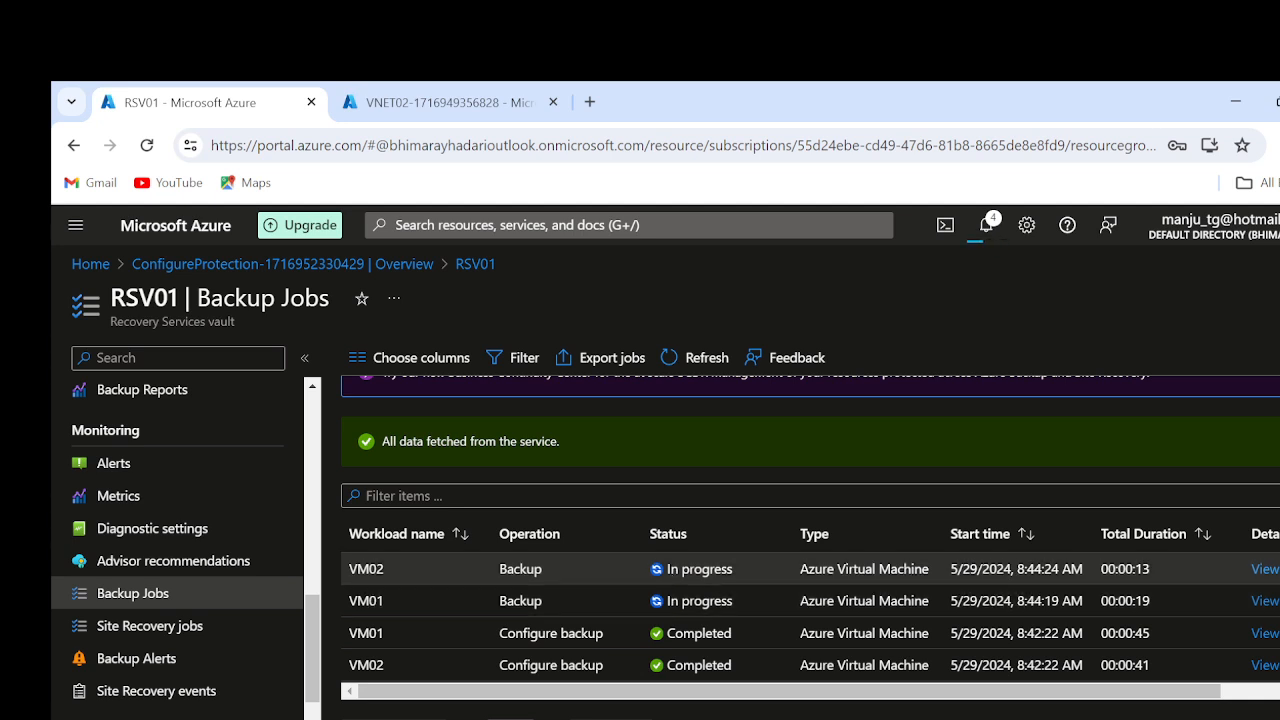
pyautogui.moveTo(1086, 700); pyautogui.dragTo(1223, 701)
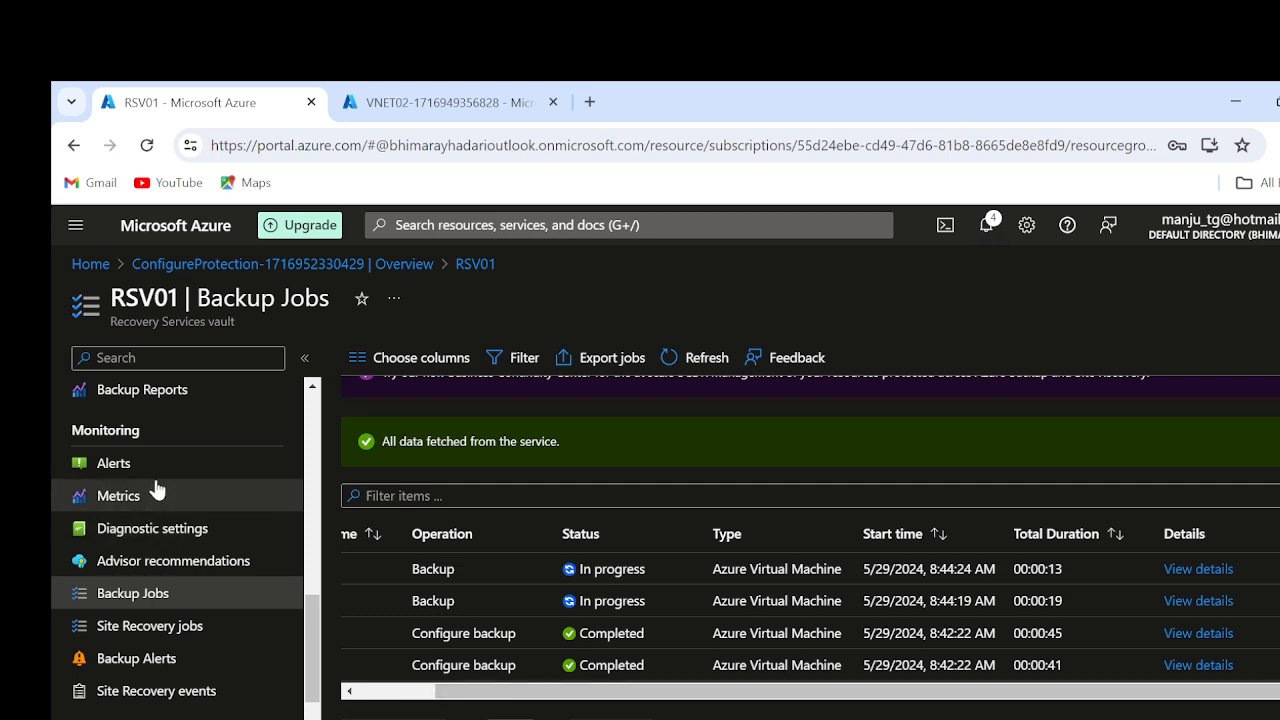
pyautogui.moveTo(517, 697); pyautogui.dragTo(365, 705)
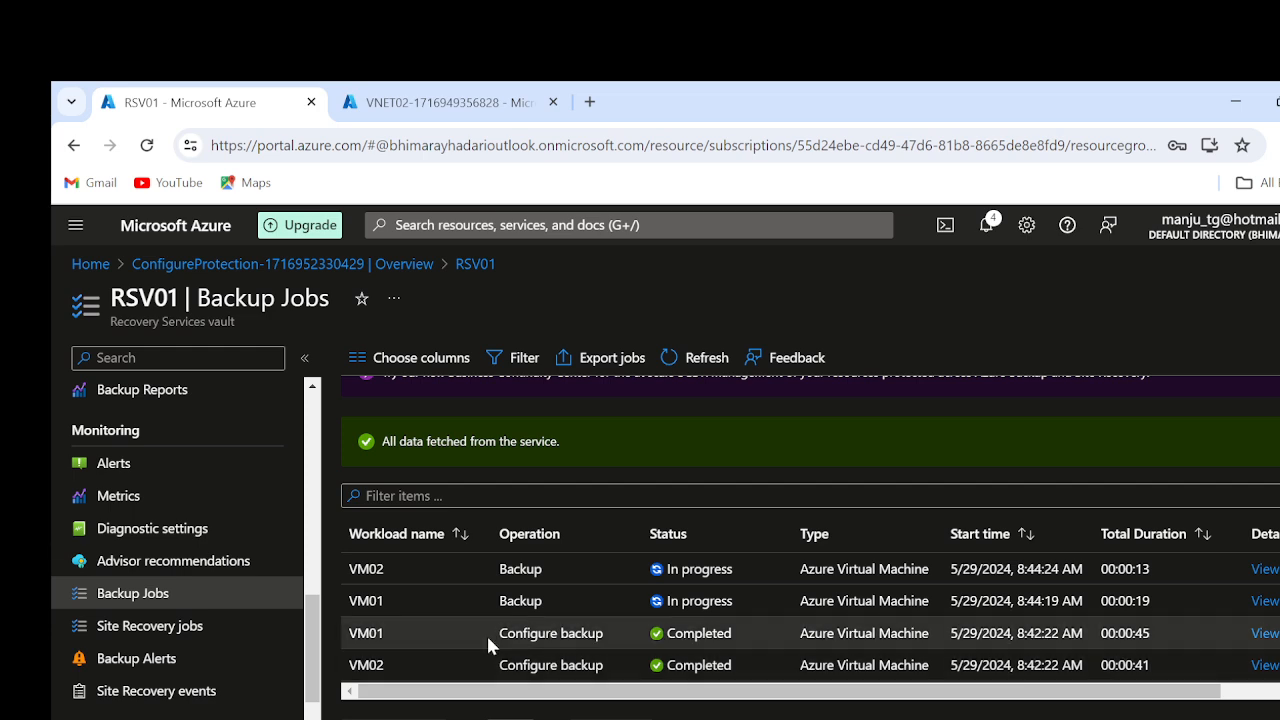
pyautogui.scroll(3, 248, 526)
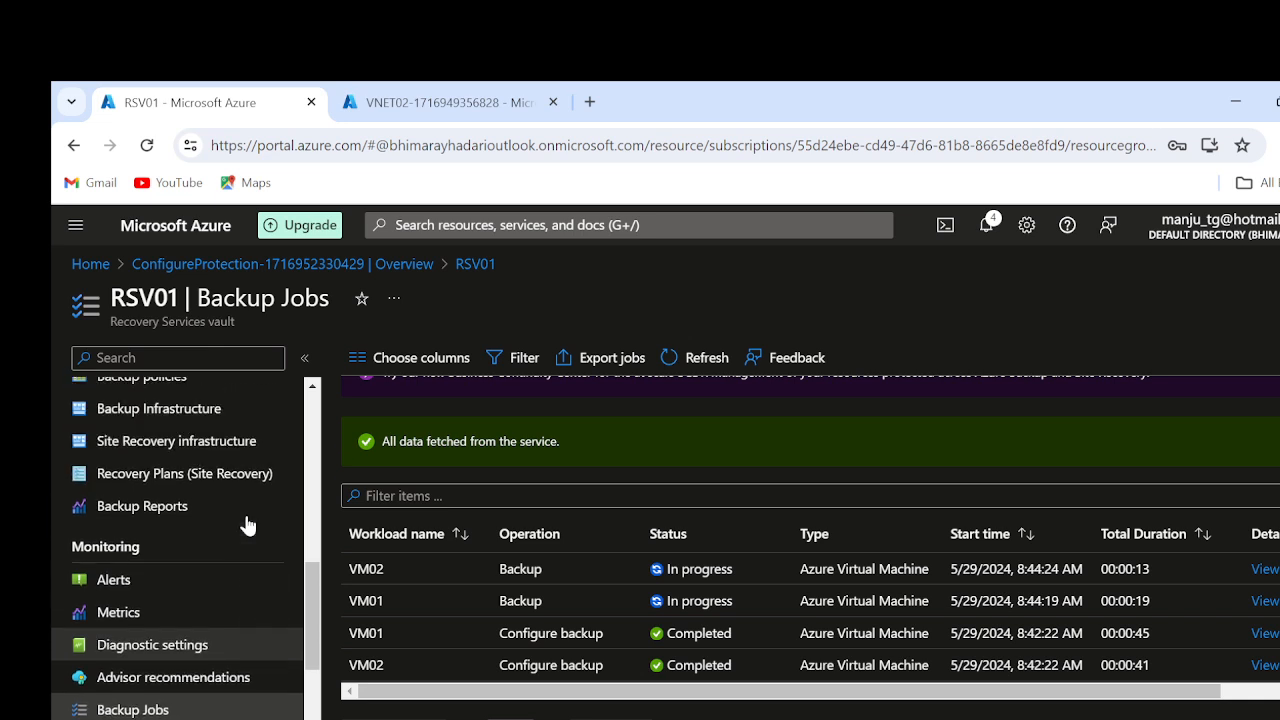
pyautogui.scroll(2, 248, 526)
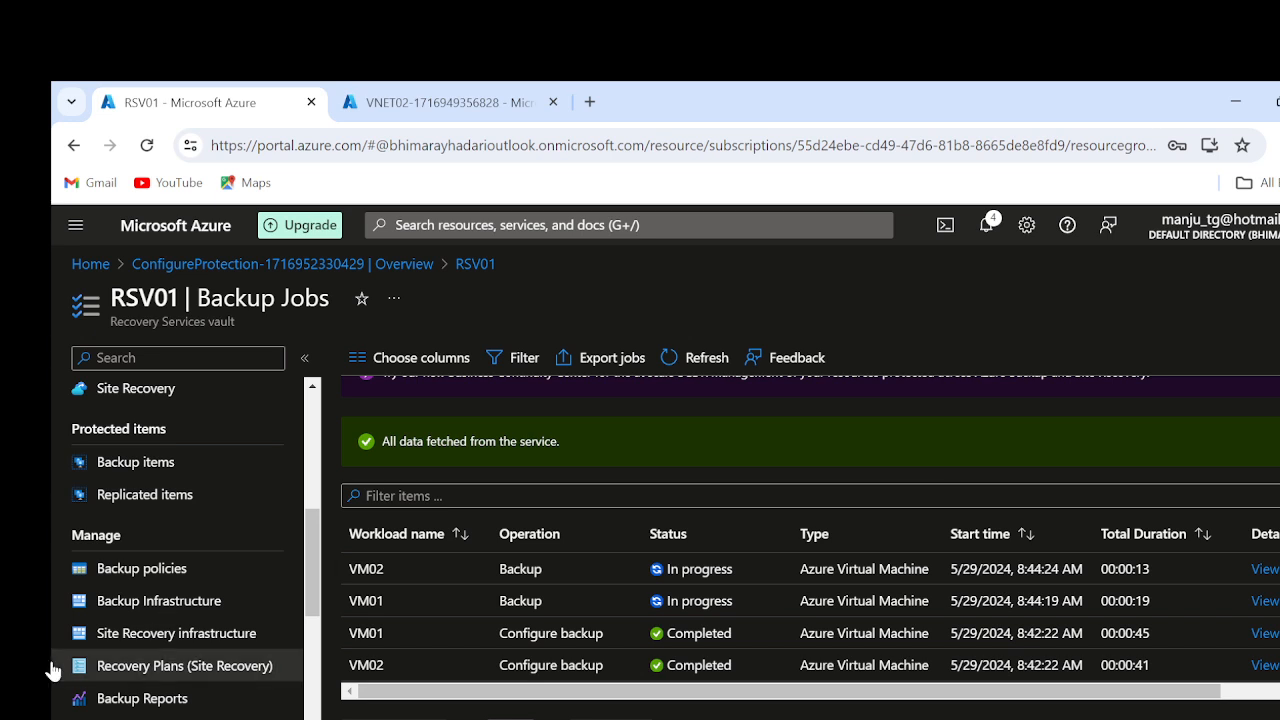
pyautogui.scroll(-4, 186, 660)
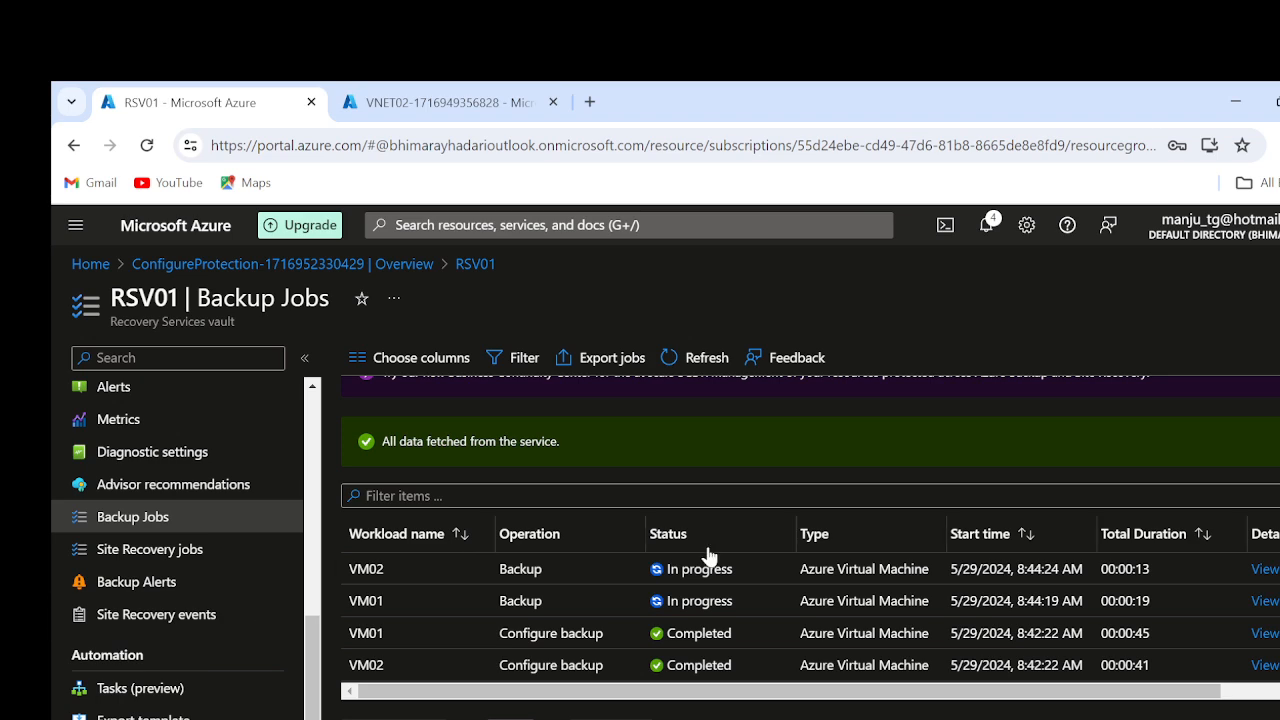
pyautogui.scroll(2, 707, 556)
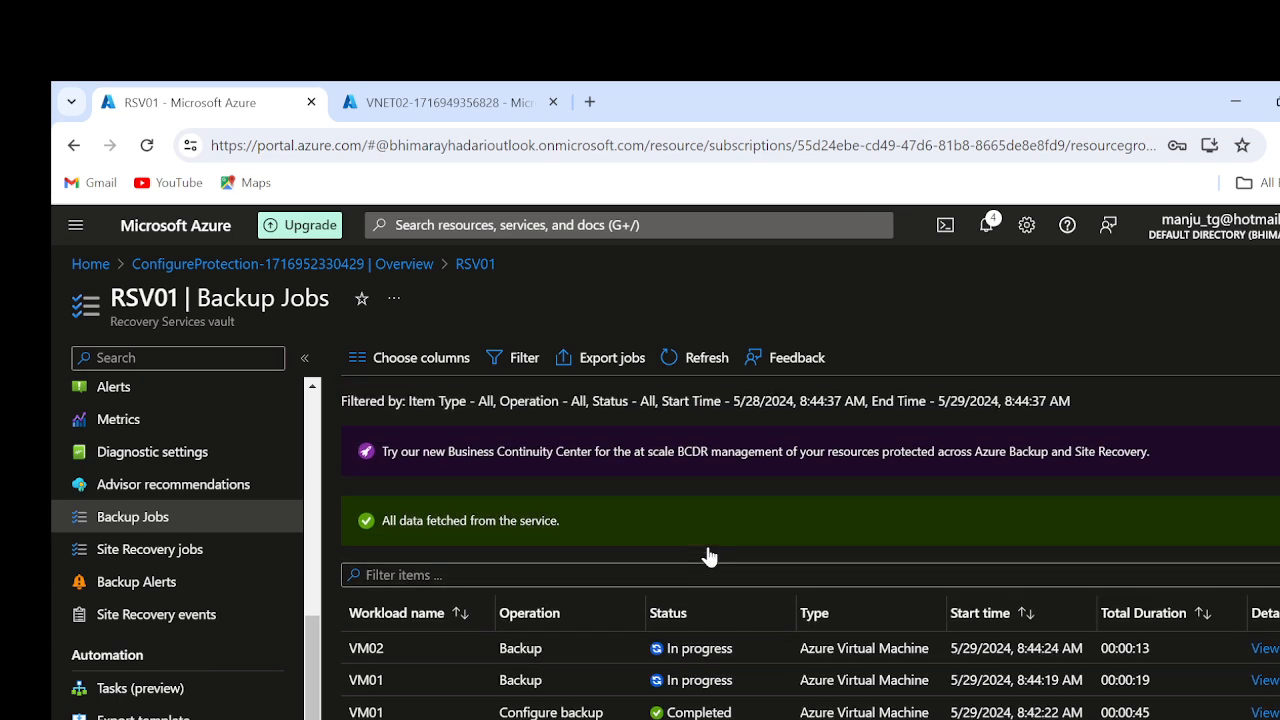